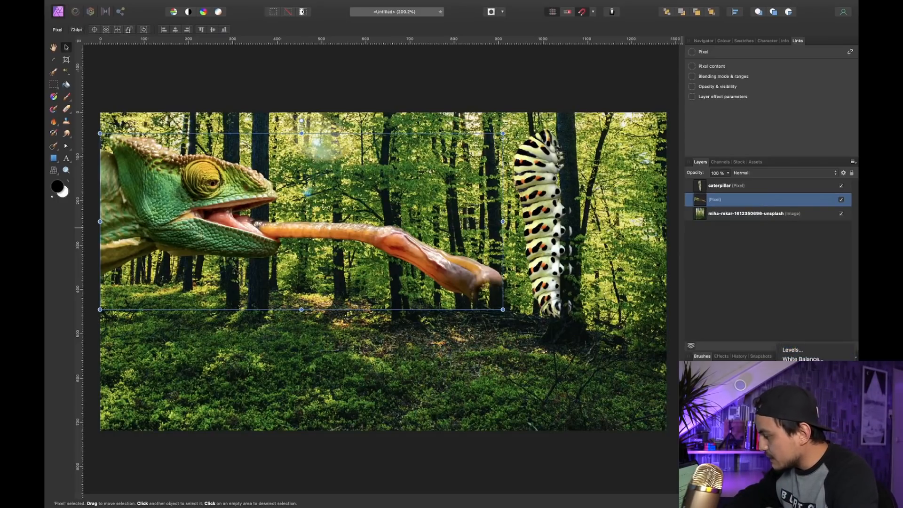
Add a Curves adjustment with an S-curve that raises the highlights and sets the shadow point to X 0.309, Y 0.252
left_click(795, 453)
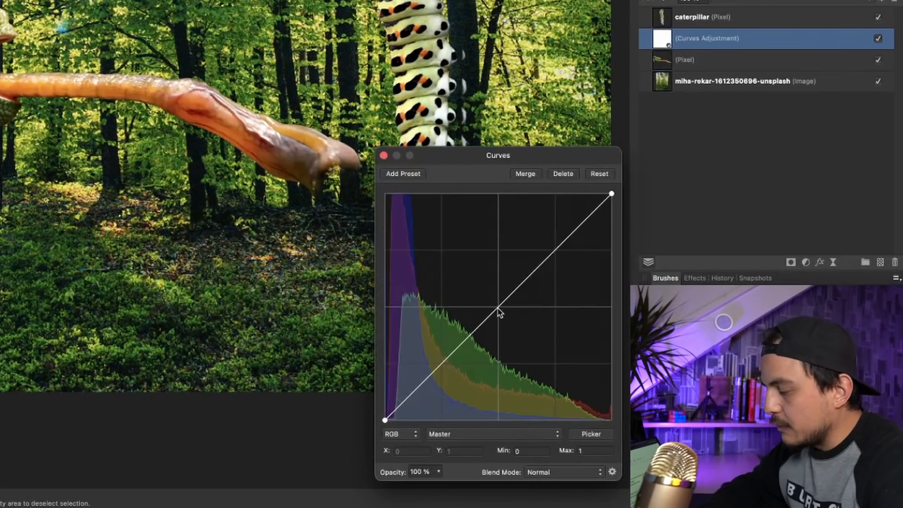
left_click_drag(552, 256, 543, 242)
left_click_drag(443, 361, 455, 366)
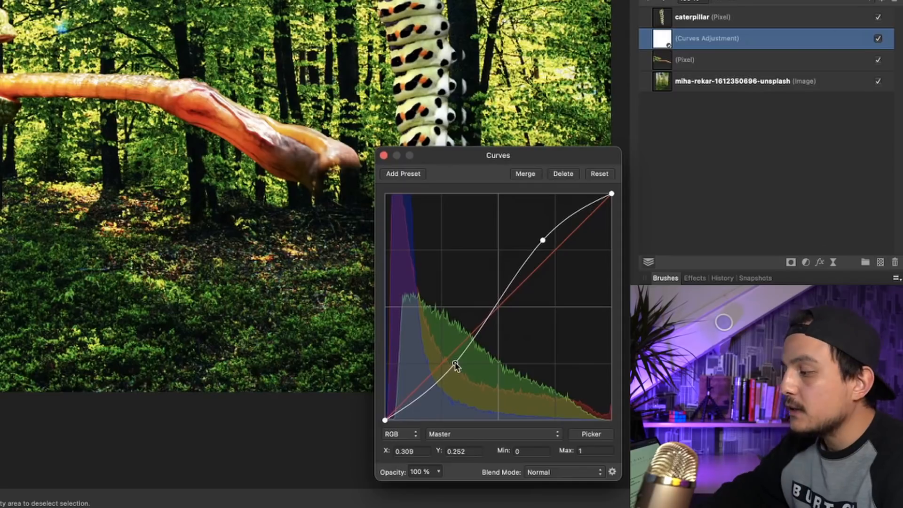
left_click(384, 155)
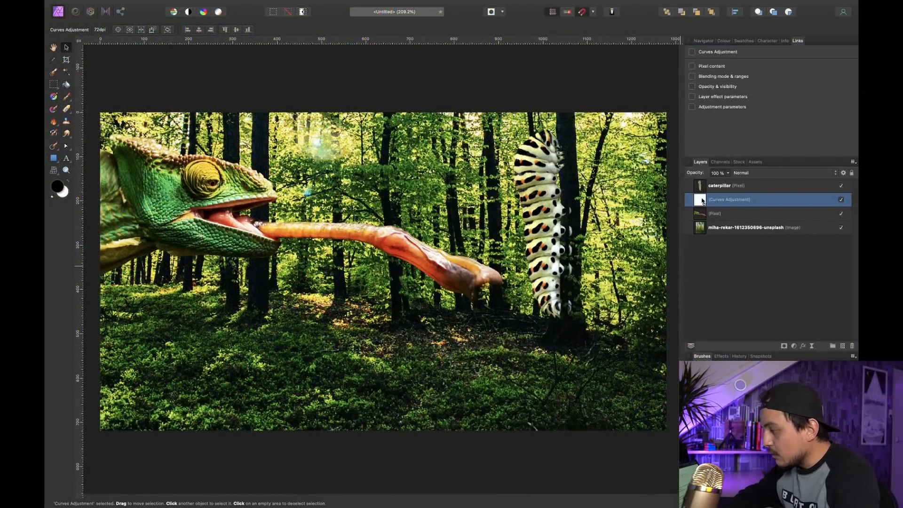
Nest the Curves adjustment inside the chameleon pixel layer and compare the image with it off and on
left_click_drag(702, 201, 726, 215)
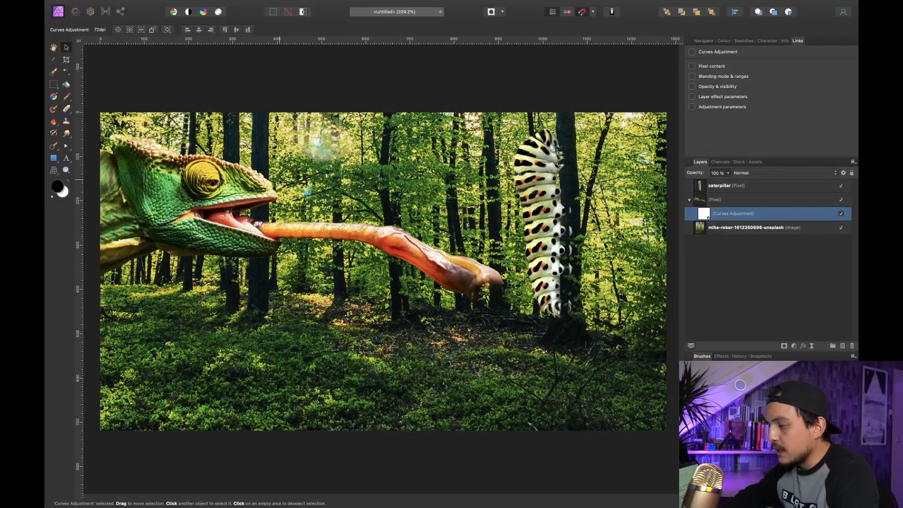
left_click(841, 214)
left_click(842, 214)
left_click(842, 214)
left_click(841, 214)
left_click(842, 214)
left_click(842, 214)
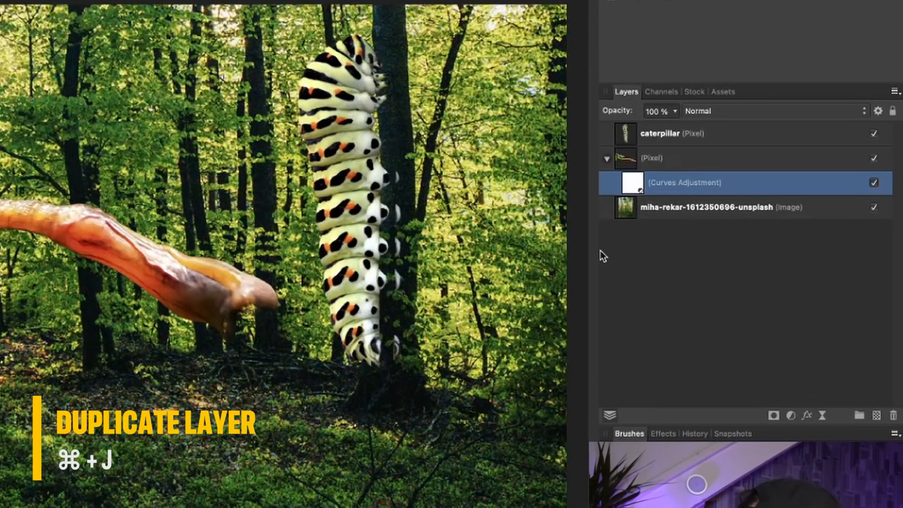
Duplicate the Curves adjustment and nest the copy inside the caterpillar layer
key("super+j")
left_click_drag(634, 184, 667, 145)
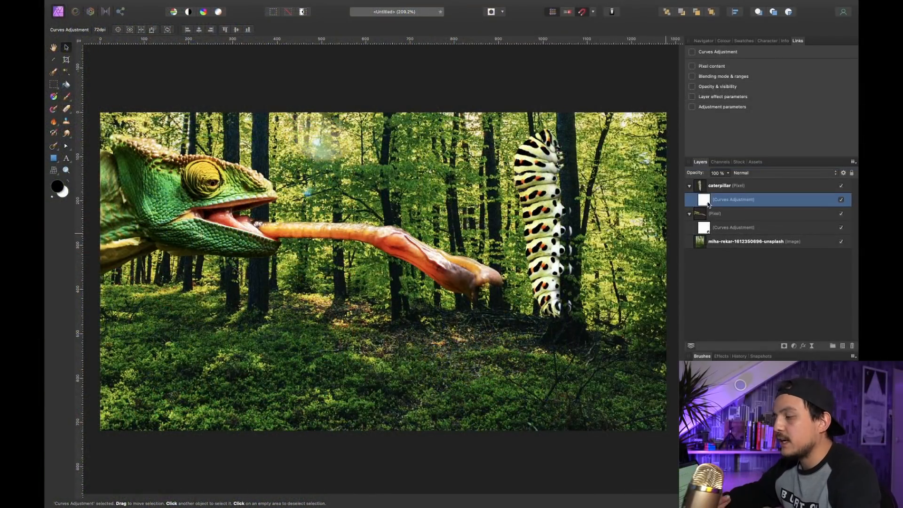
Try pulling down the midtones in the chameleon's Curves adjustment and undo the change
left_click(724, 229, "super")
double_click(701, 229)
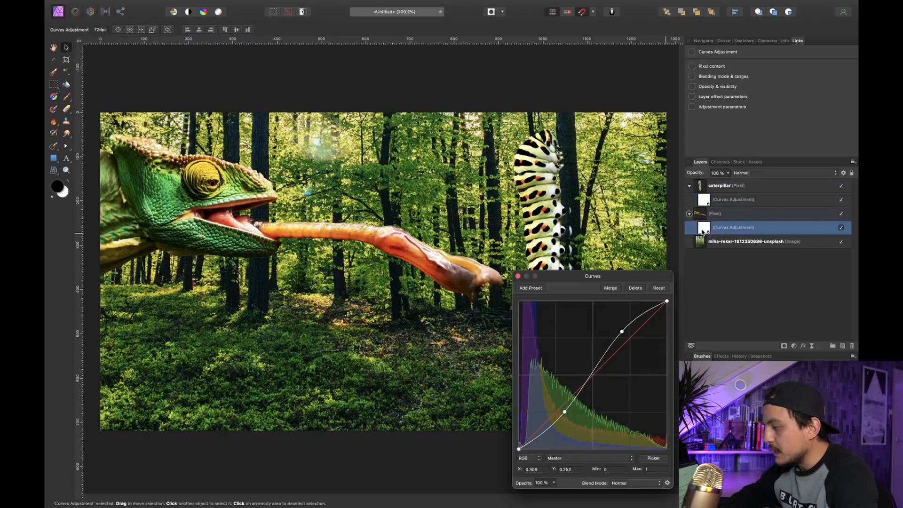
left_click_drag(591, 376, 617, 424)
key("super+z")
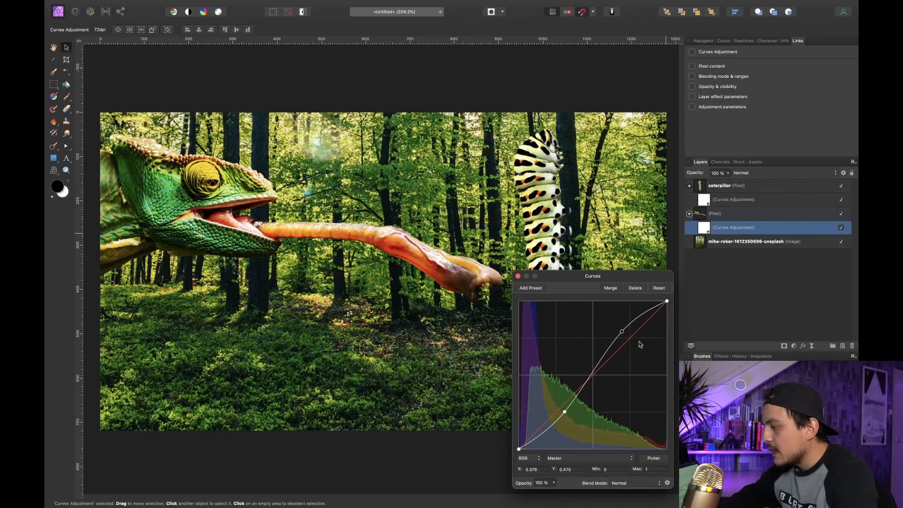
left_click(517, 276)
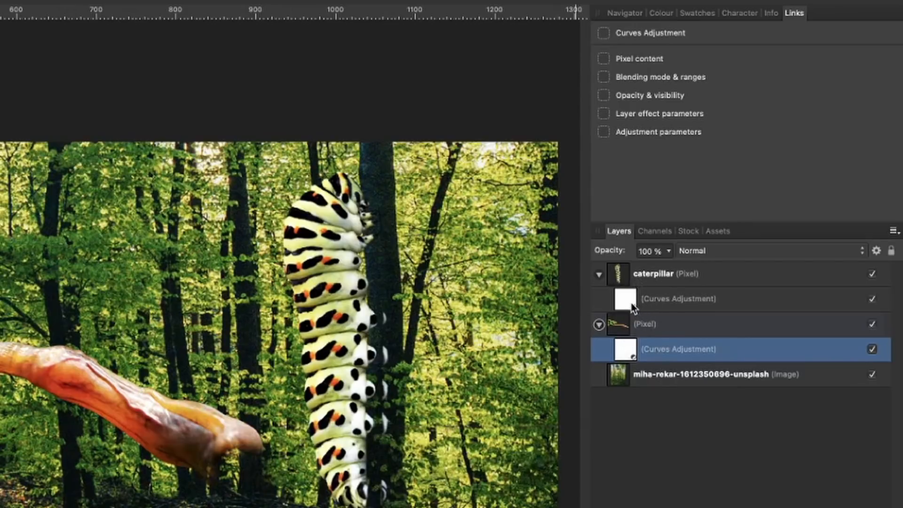
Link the two Curves adjustments and move the caterpillar curve's highlight point to about X 0.627, Y 0.688
left_click(603, 33)
left_click(603, 32)
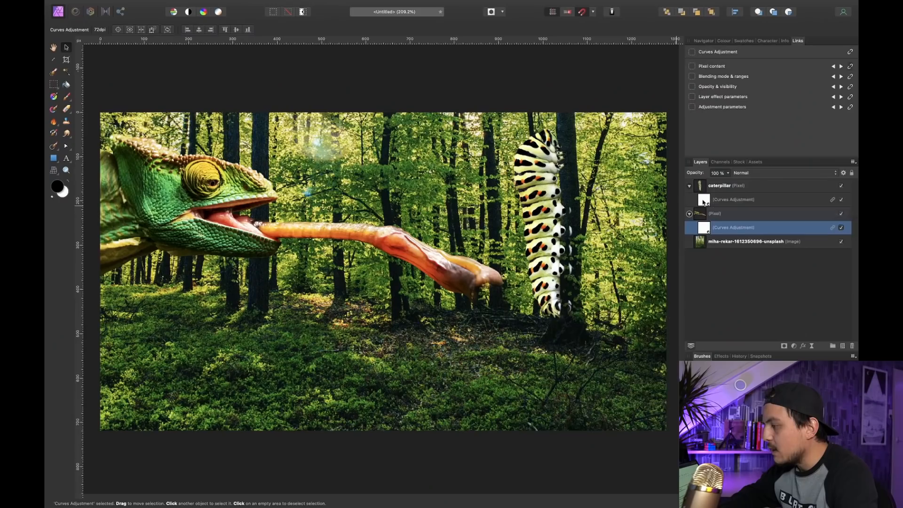
double_click(424, 233)
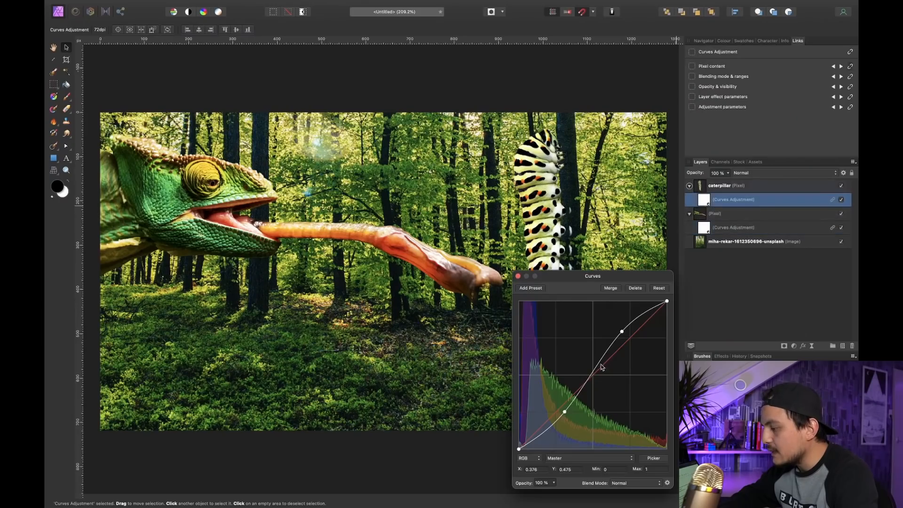
left_click_drag(622, 332, 603, 337)
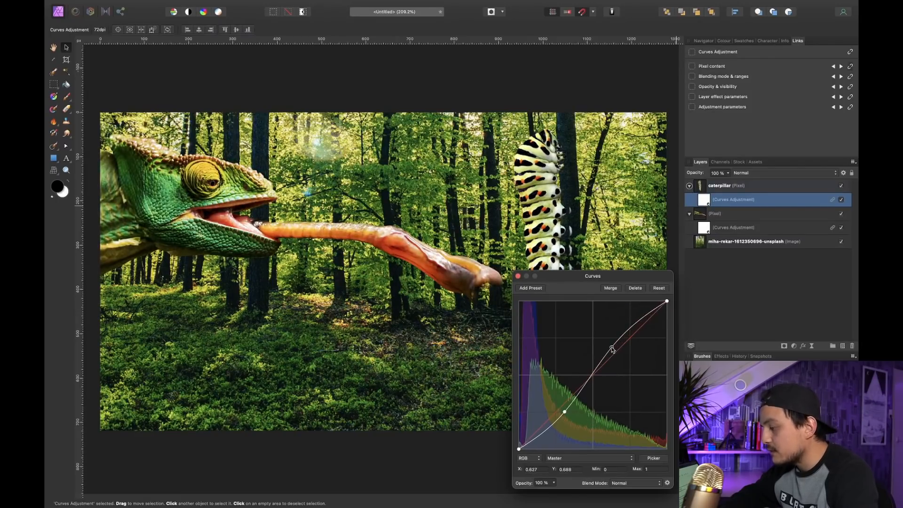
left_click(519, 277)
Float the Links panel, check its entry in the list of available studio panels, and dock it back
left_click_drag(797, 41, 572, 82)
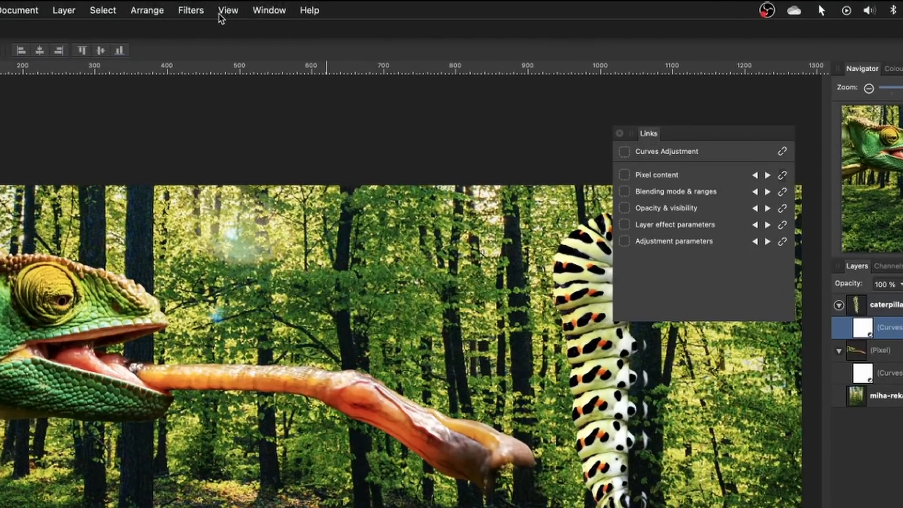
left_click(314, 6)
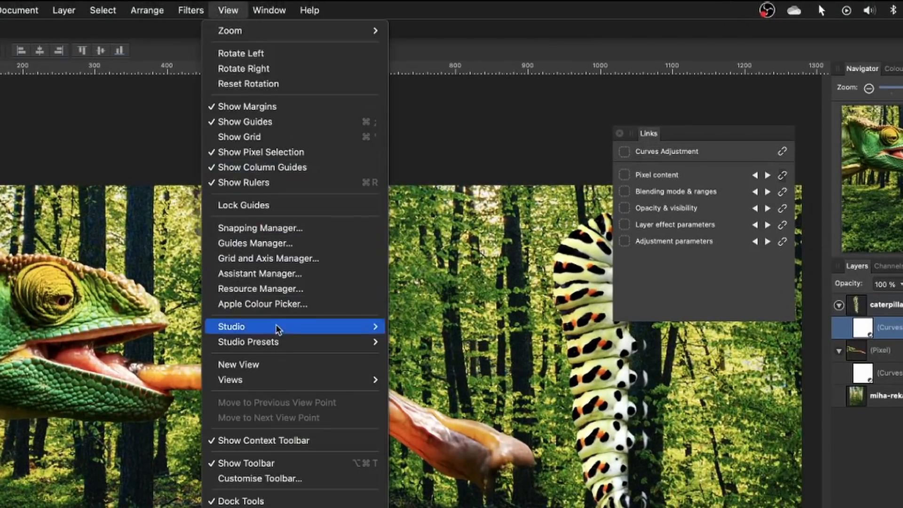
mouse_move(276, 327)
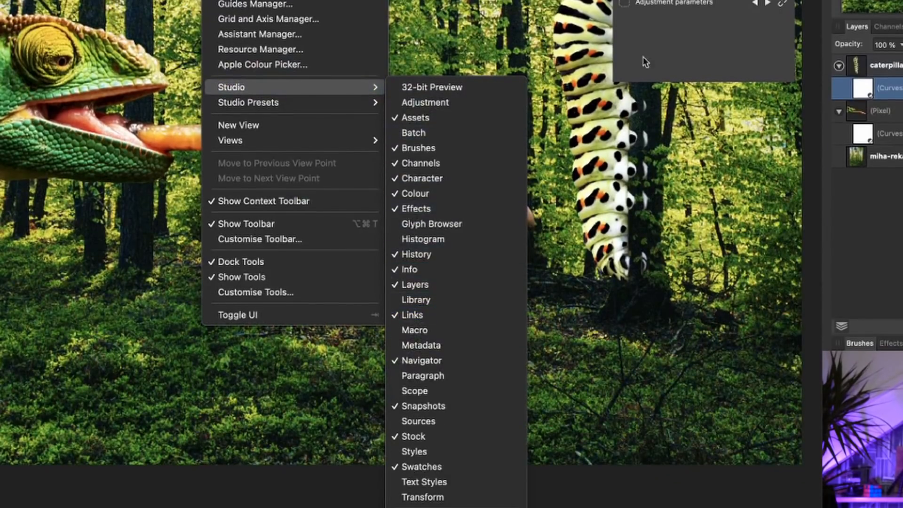
left_click(438, 316)
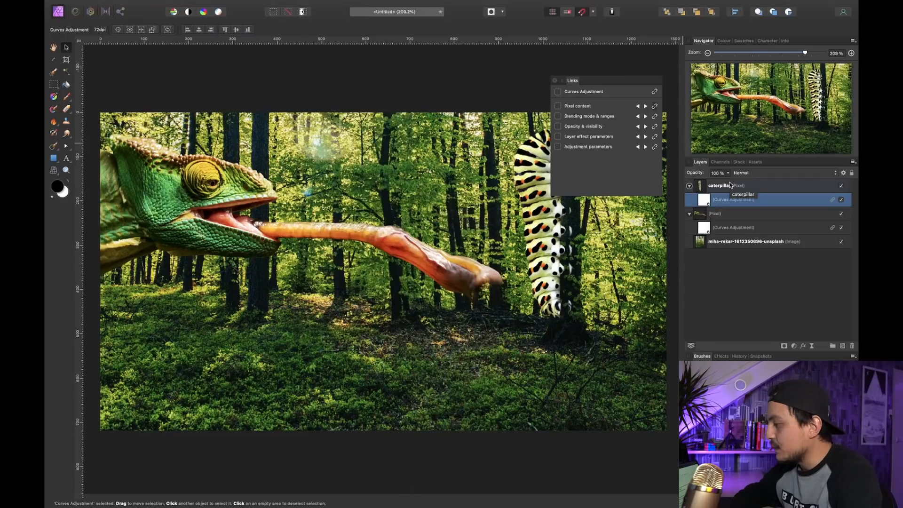
left_click(729, 185)
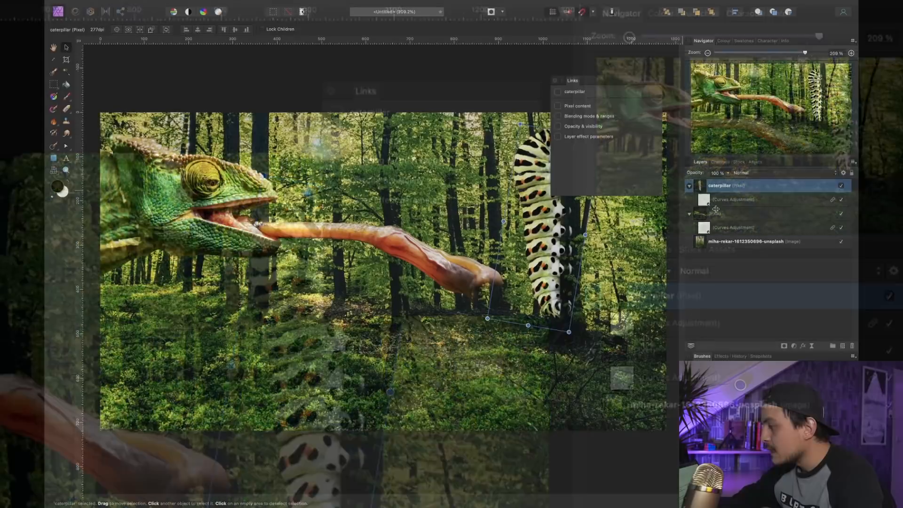
left_click_drag(366, 91, 800, 13)
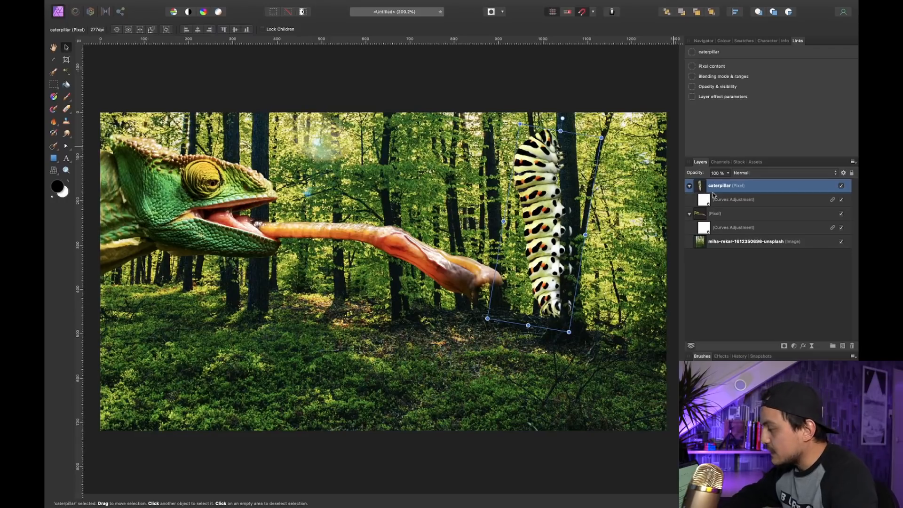
Lower the opacity of the forest background image so it looks faded
left_click(754, 242)
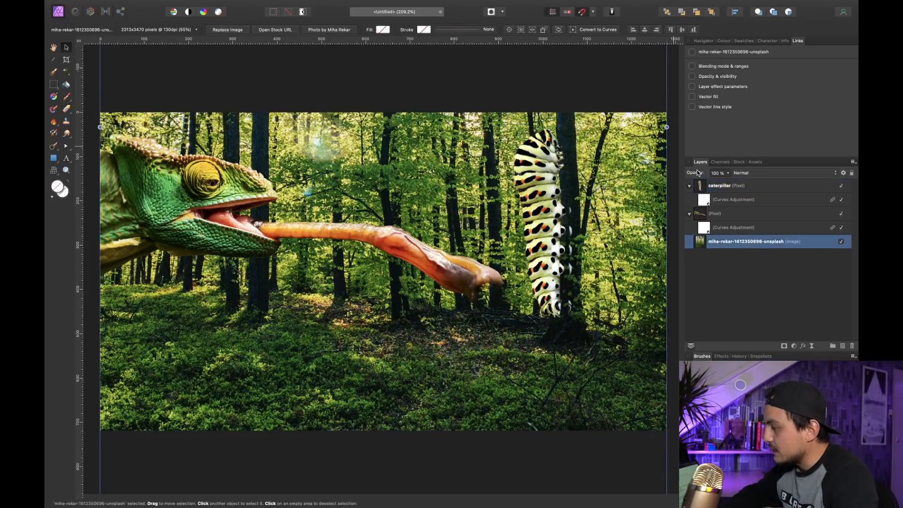
left_click_drag(697, 173, 682, 174)
Try a strong Gaussian Blur layer effect on the caterpillar layer alone
left_click(764, 187)
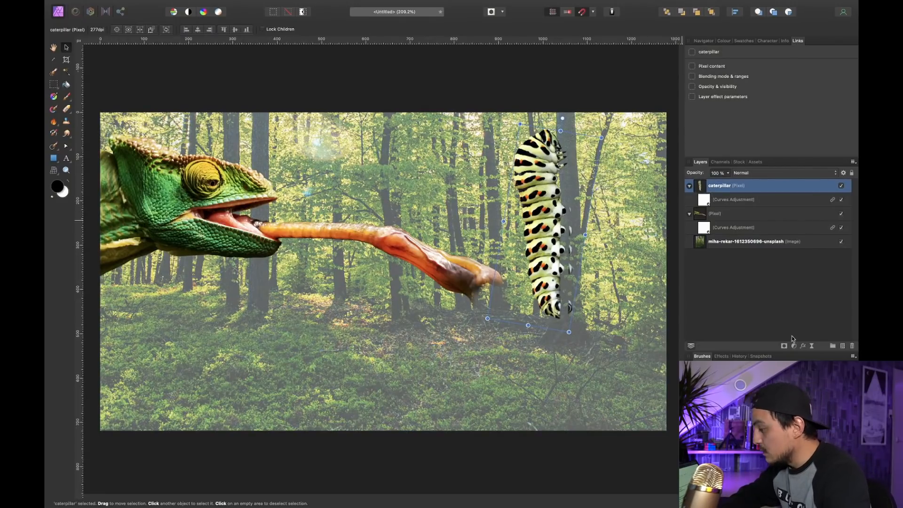
left_click(802, 346)
left_click(594, 240)
left_click_drag(675, 245, 711, 250)
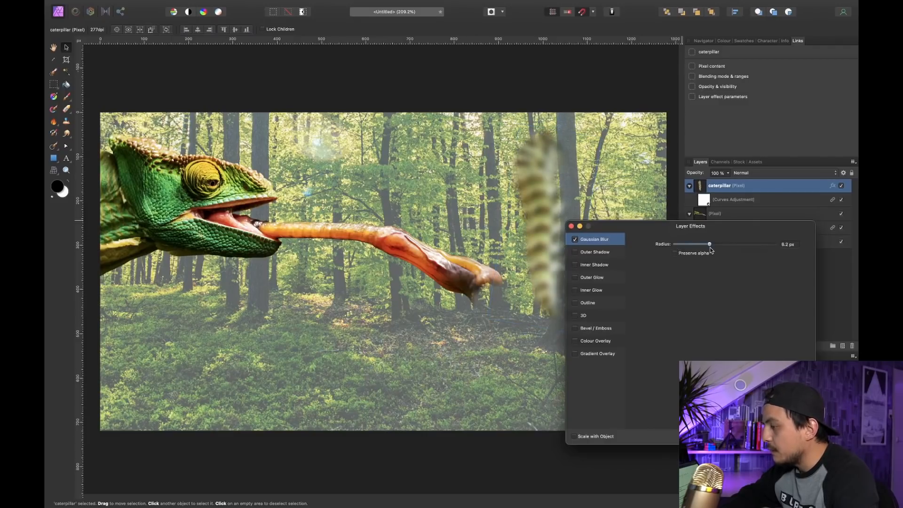
left_click(571, 226)
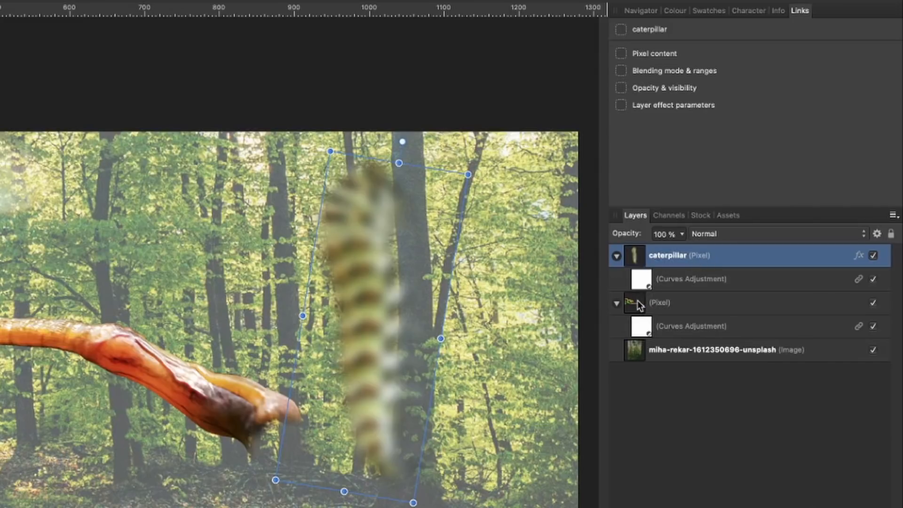
Link the layer effect parameters of the caterpillar and chameleon layers
left_click_drag(638, 304, 615, 304)
left_click_drag(583, 149, 604, 112)
left_click_drag(621, 106, 624, 107)
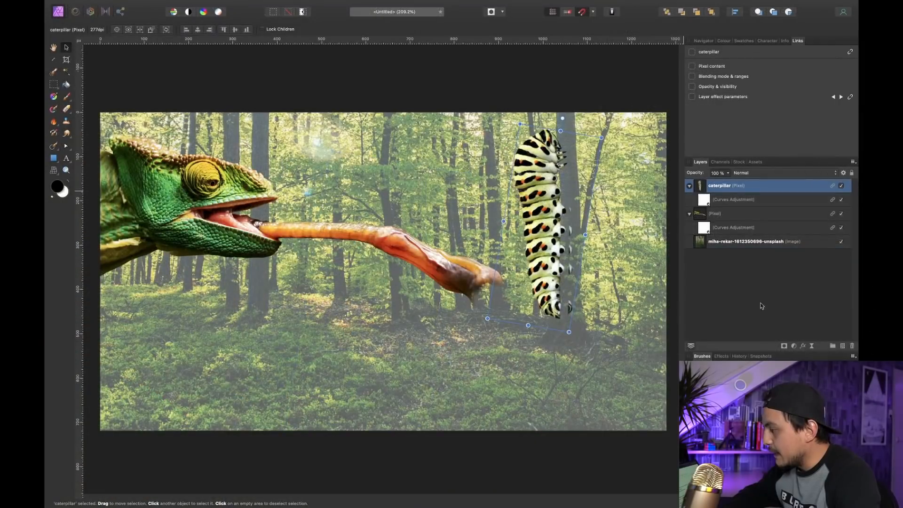
Try a Gaussian Blur layer effect on the caterpillar layer with its effects linked to the chameleon
left_click(802, 345)
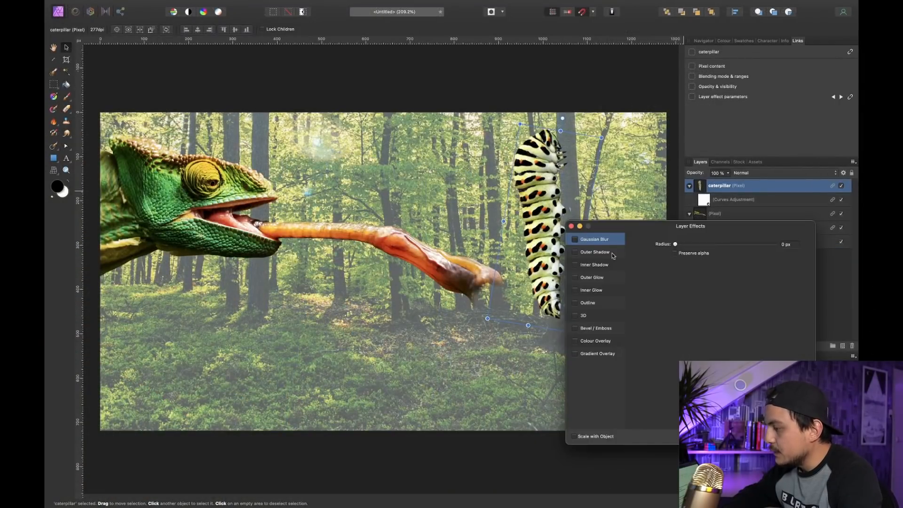
mouse_move(675, 245)
left_mouse_down()
mouse_move(717, 244)
mouse_move(681, 244)
mouse_move(732, 254)
mouse_move(676, 256)
mouse_move(725, 245)
mouse_move(676, 244)
left_mouse_up()
key("Escape")
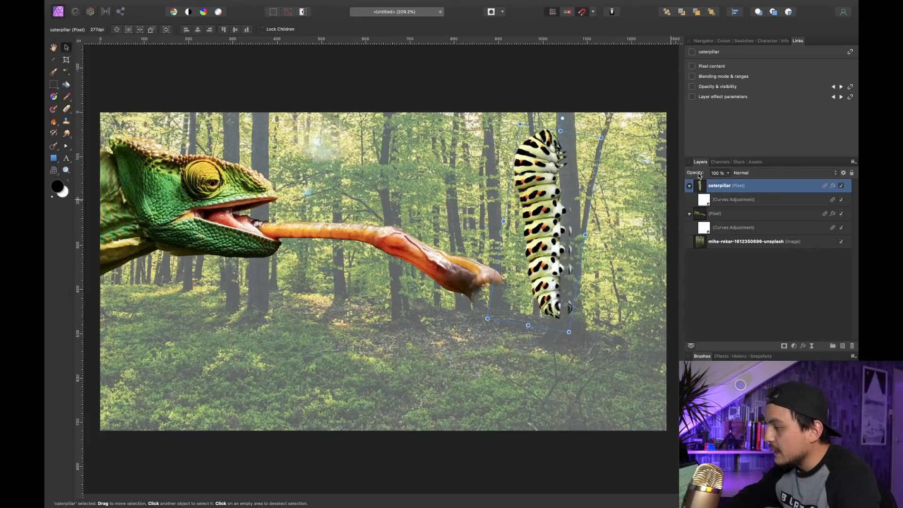
Reduce the linked opacity of the caterpillar layer to 0% and restore it to 100%
key("4")
key("0")
key("0")
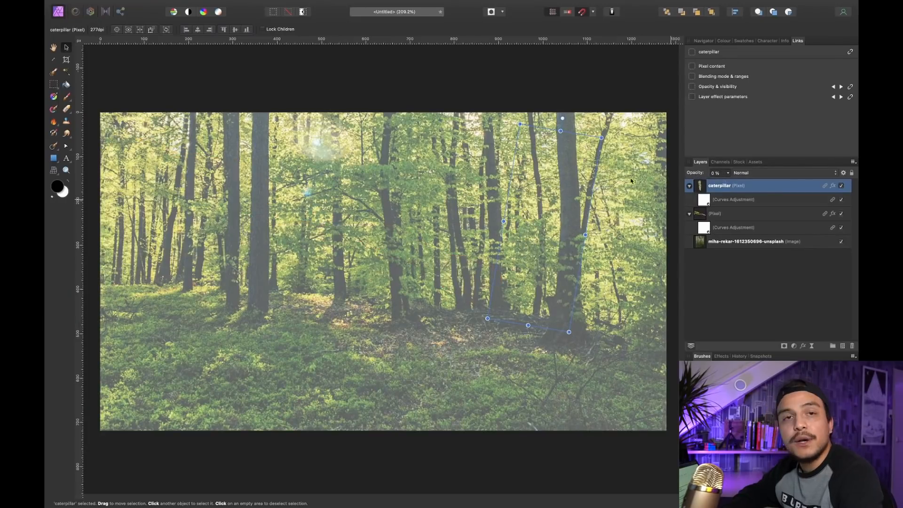
key("0")
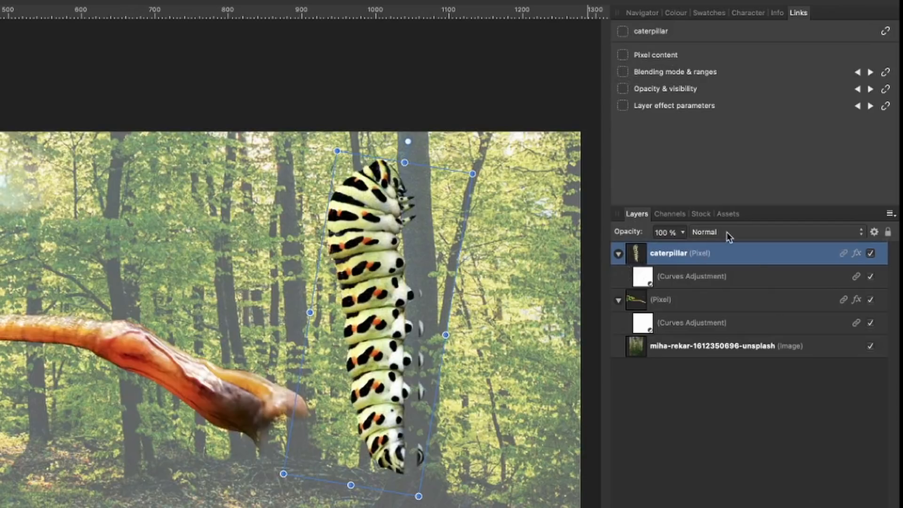
Preview the Overlay blend mode on the linked caterpillar and chameleon layers, and clear the layer selection
left_click(727, 232)
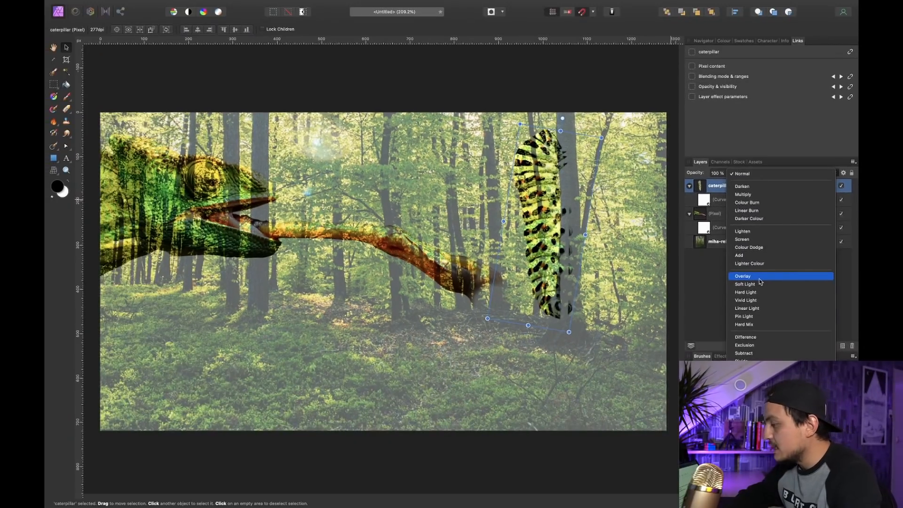
left_click(718, 275)
left_click(718, 275)
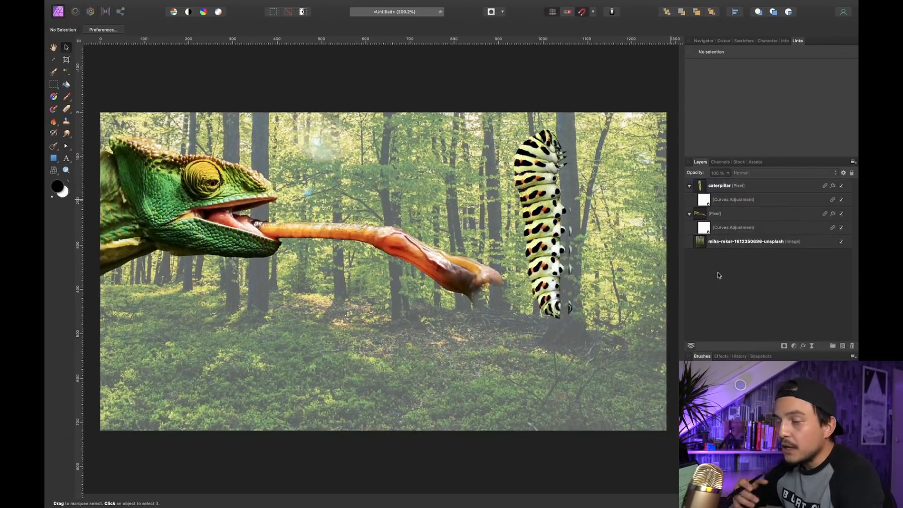
Duplicate the caterpillar layer as a linked copy
left_click(719, 186)
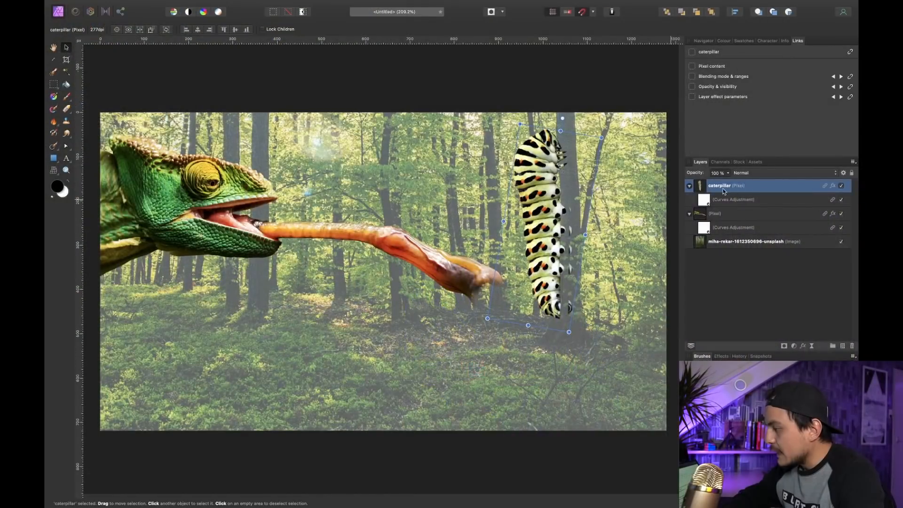
mouse_move(294, 3)
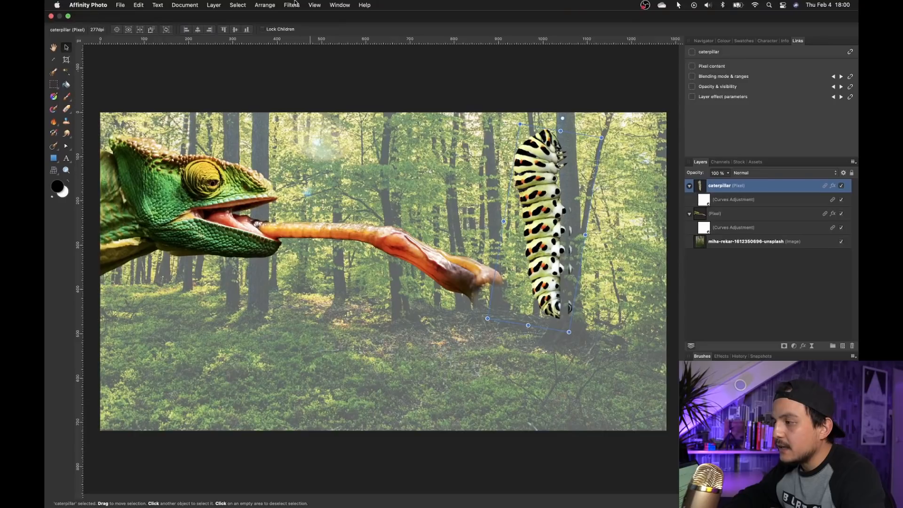
left_click(212, 5)
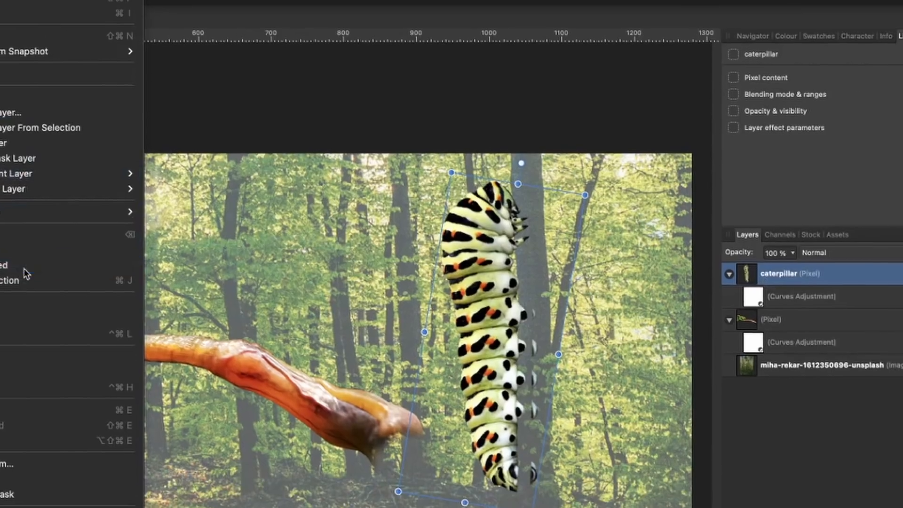
left_click(155, 300)
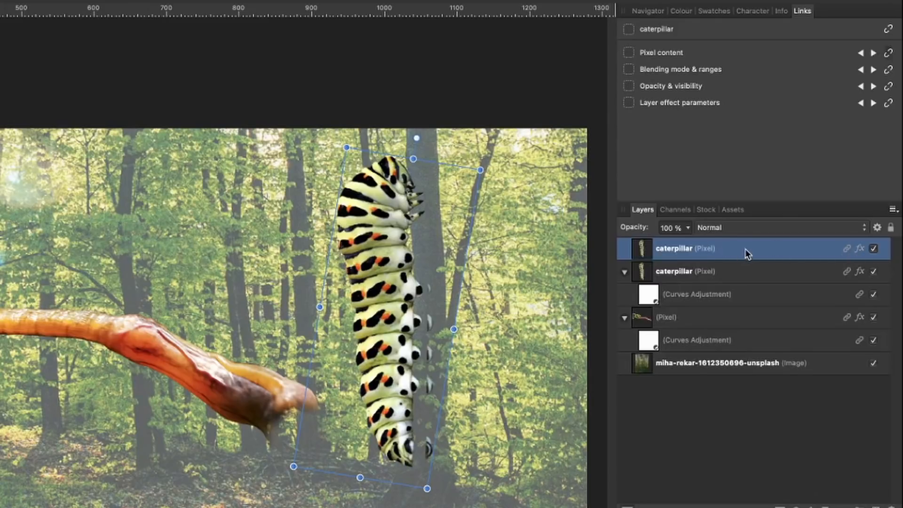
Move the linked caterpillar copy to the left of the original, over the tip of the chameleon's tongue
left_click(725, 274)
left_click(743, 249)
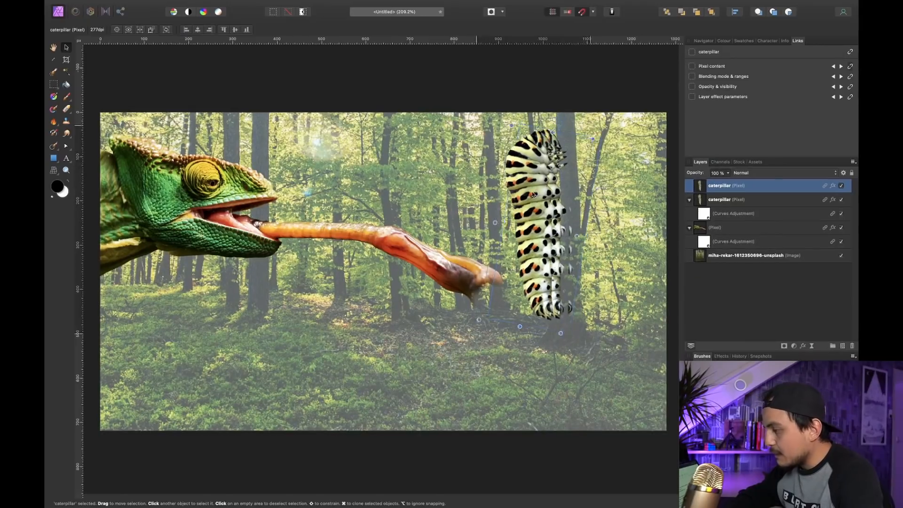
left_click_drag(545, 199, 477, 199)
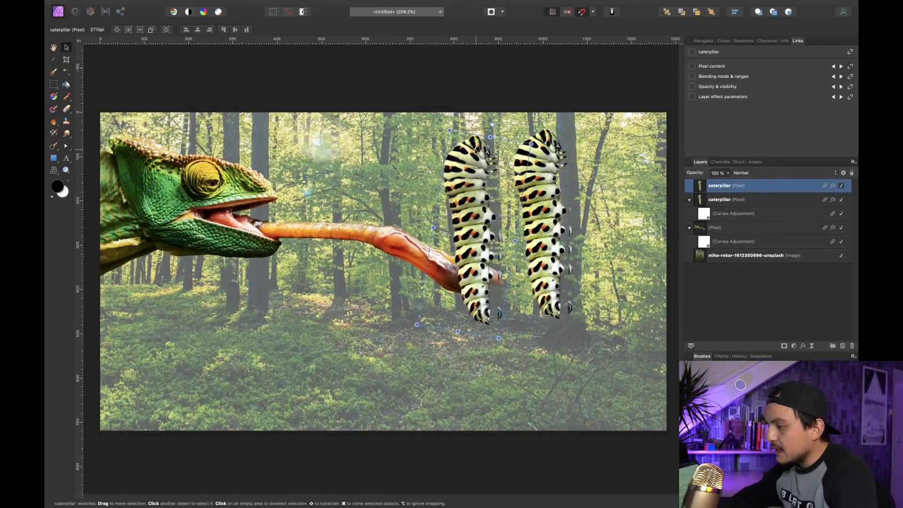
Erase the left side of the selected linked caterpillar with the Erase Brush at a width of 136.8 px
left_click(68, 109)
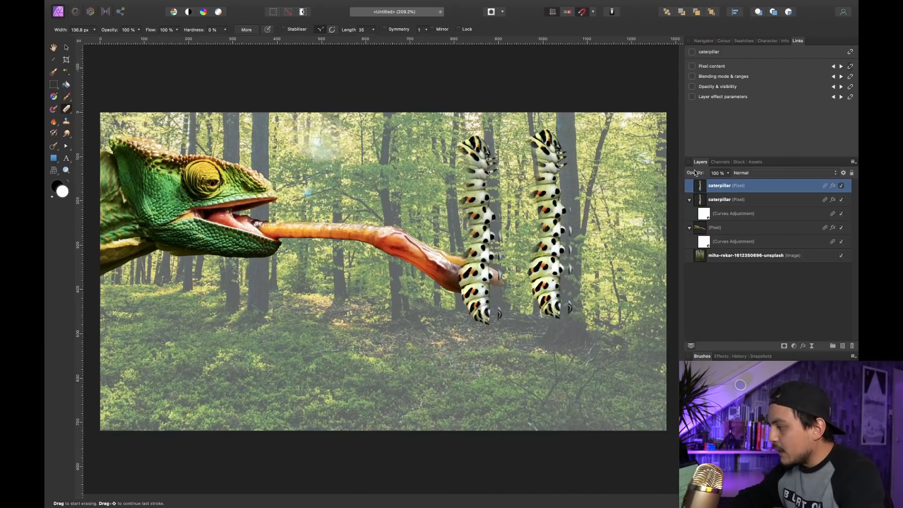
left_click_drag(691, 174, 713, 175)
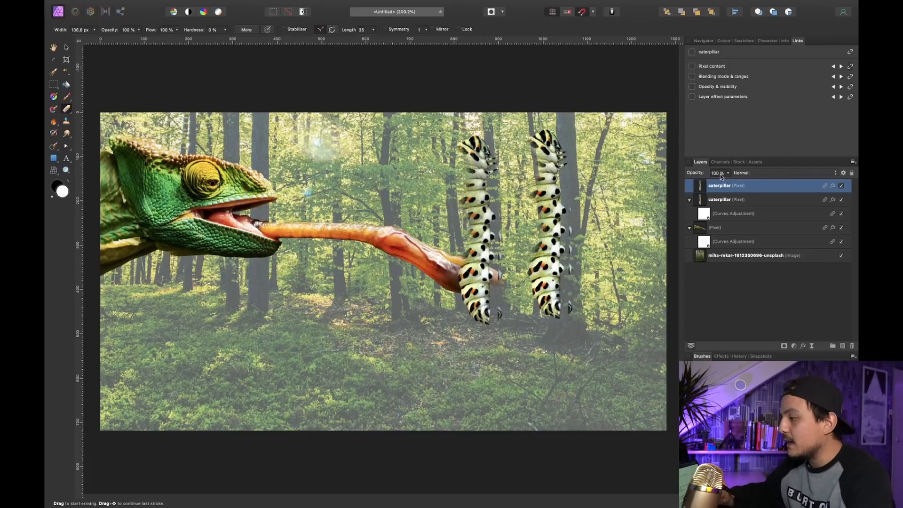
mouse_move(715, 175)
left_mouse_down()
mouse_move(679, 175)
mouse_move(711, 184)
left_mouse_up()
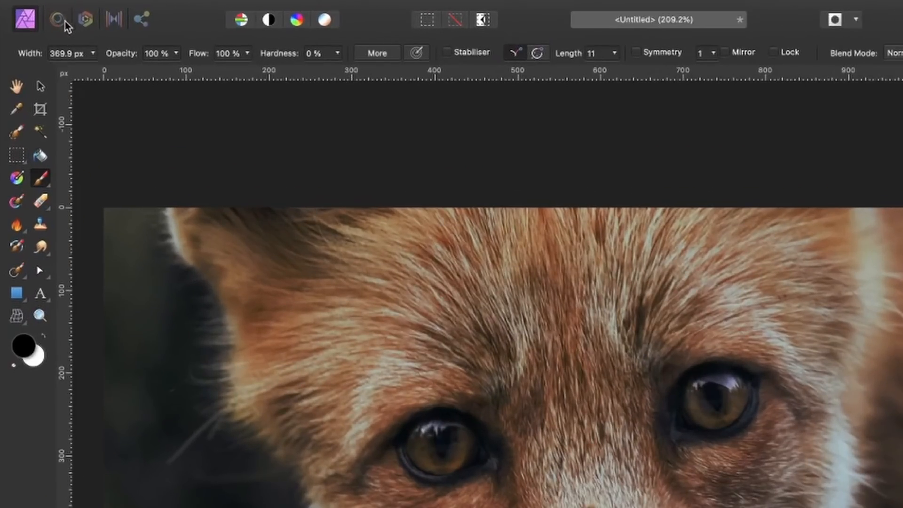
Enlarge both of the fox's eyes in the Liquify persona by pushing pixels outward with a 320 px brush, and apply the distortion
left_click(62, 21)
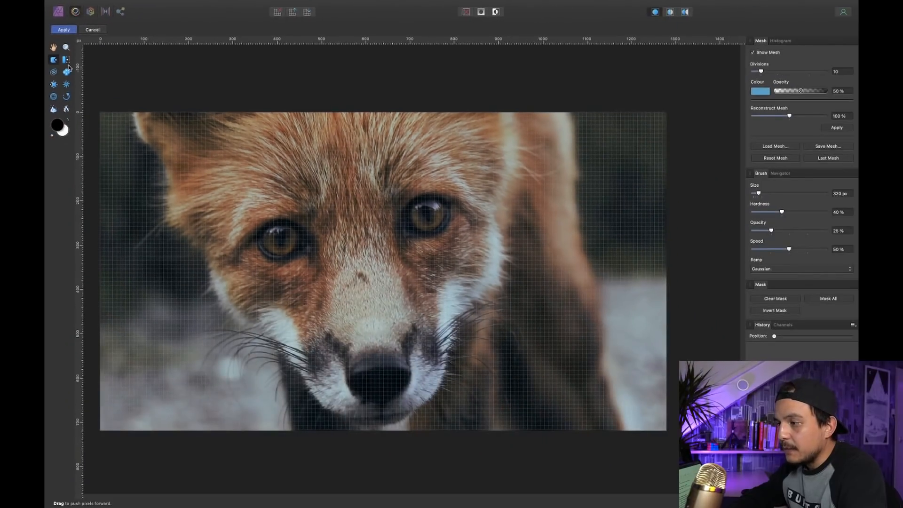
left_click_drag(278, 231, 221, 171)
left_click_drag(419, 219, 480, 101)
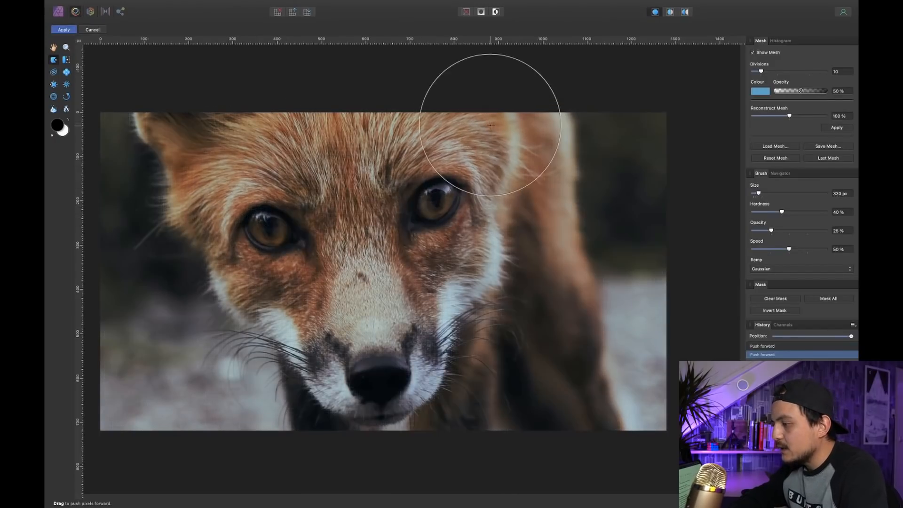
left_click_drag(268, 230, 232, 262)
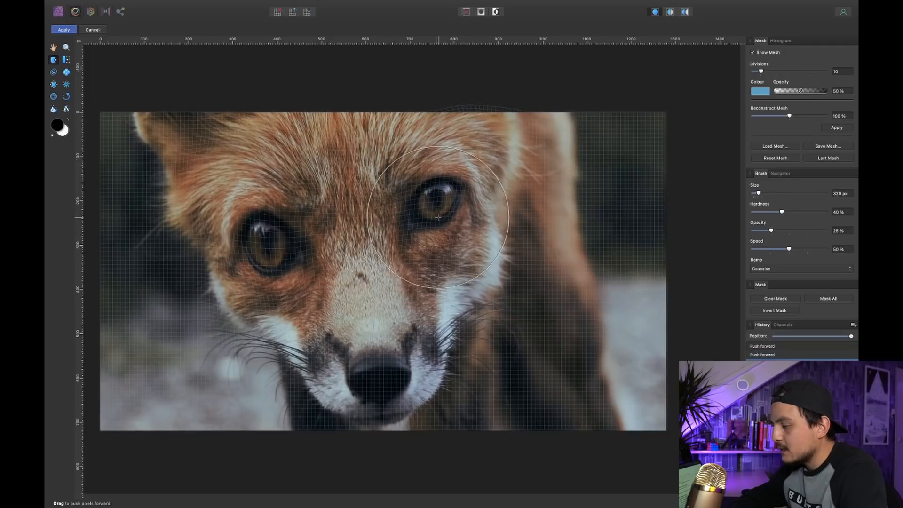
left_click_drag(449, 246, 484, 253)
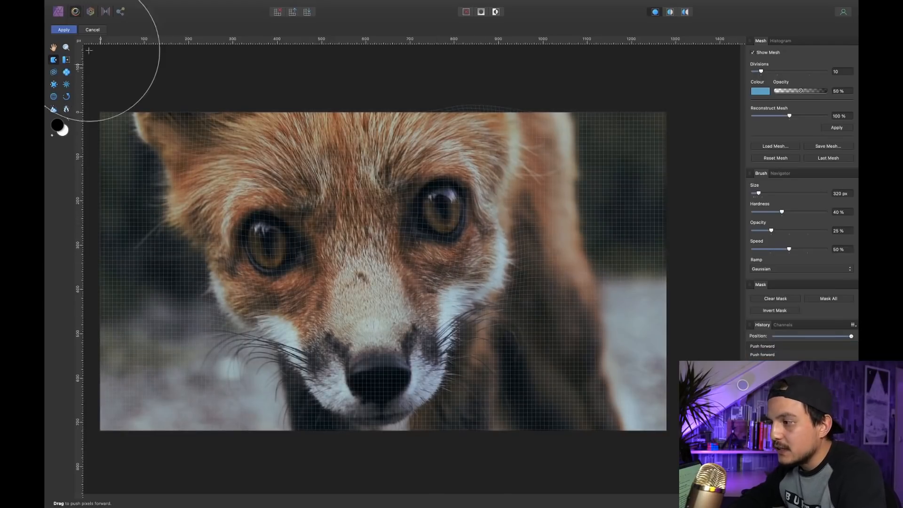
left_click(64, 30)
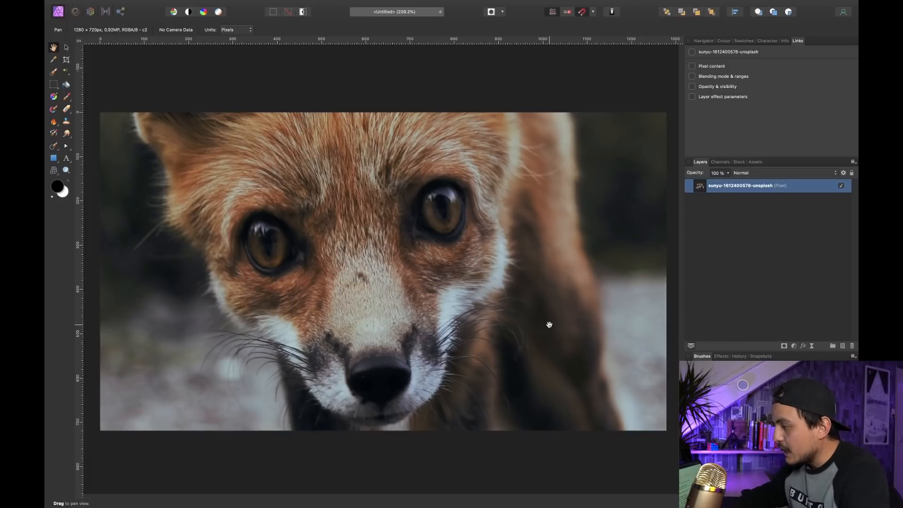
Undo the applied Liquify distortion on the fox photo
key("super+z")
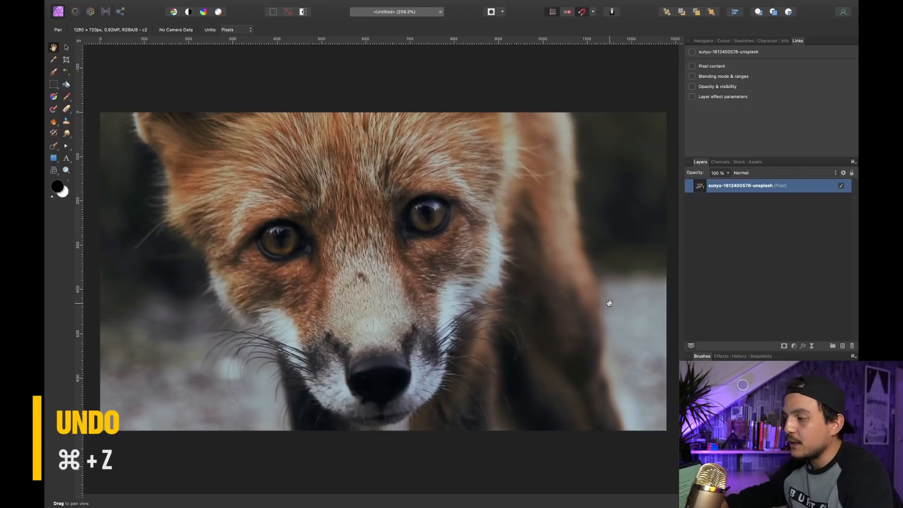
key("super+shift+z")
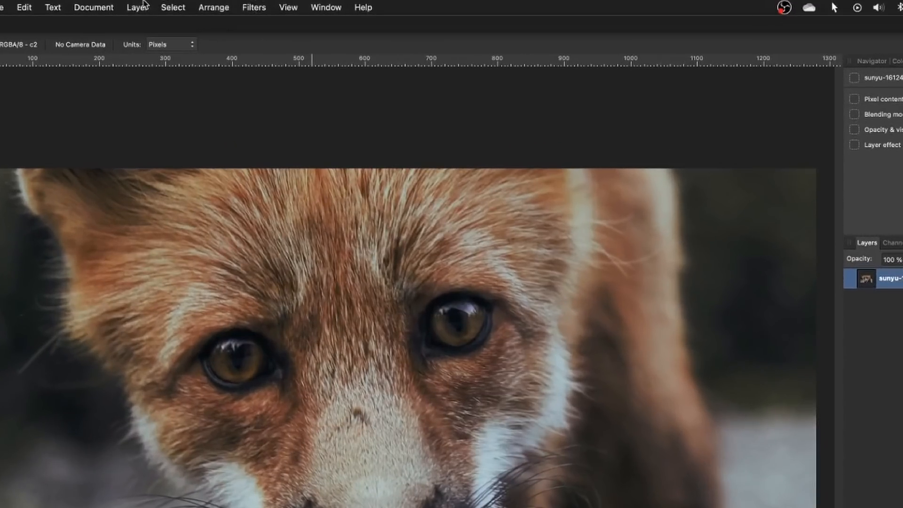
Add a live Liquify filter layer to the fox photo
left_click(204, 7)
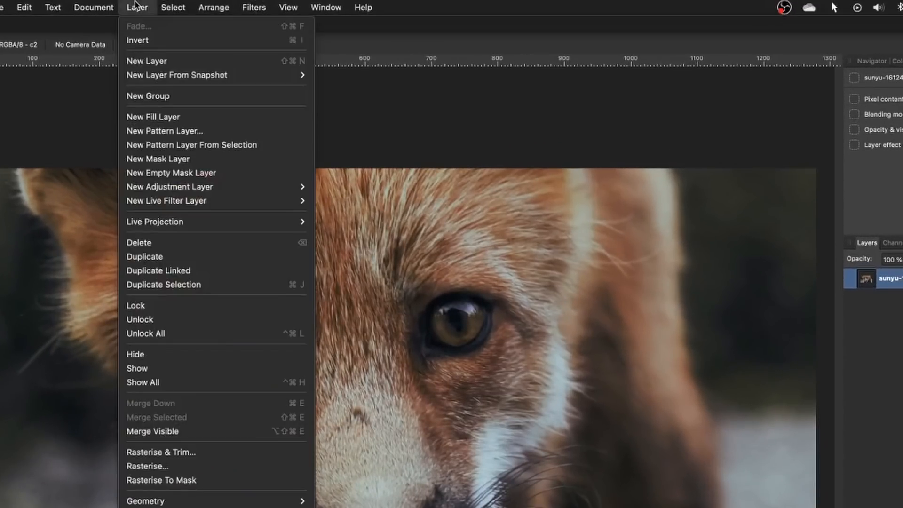
mouse_move(151, 202)
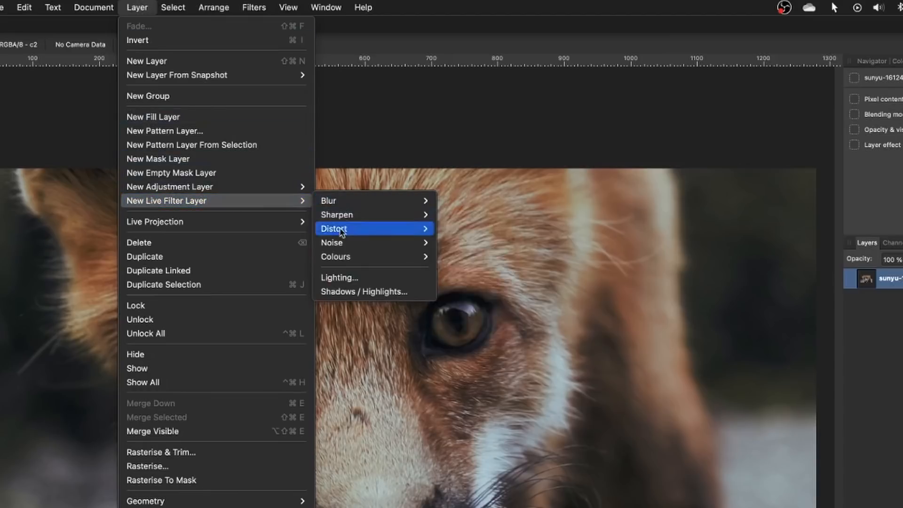
mouse_move(343, 234)
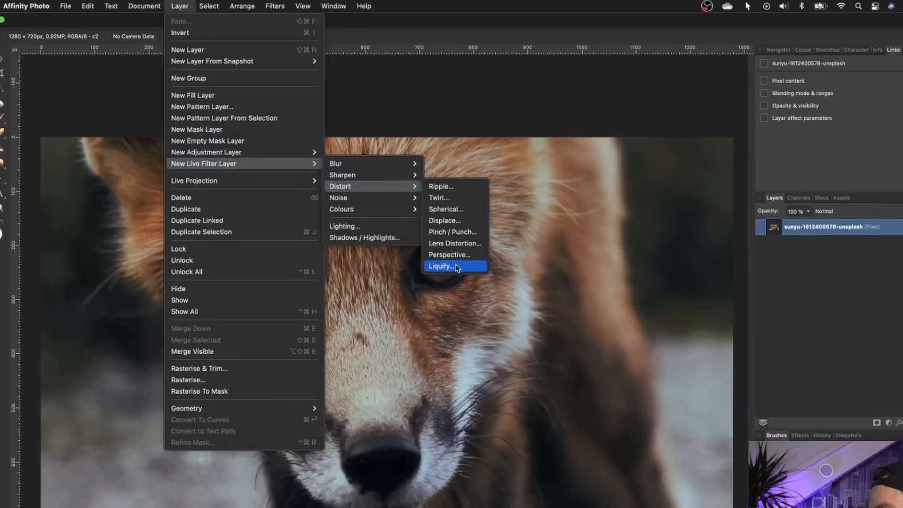
left_click(477, 327)
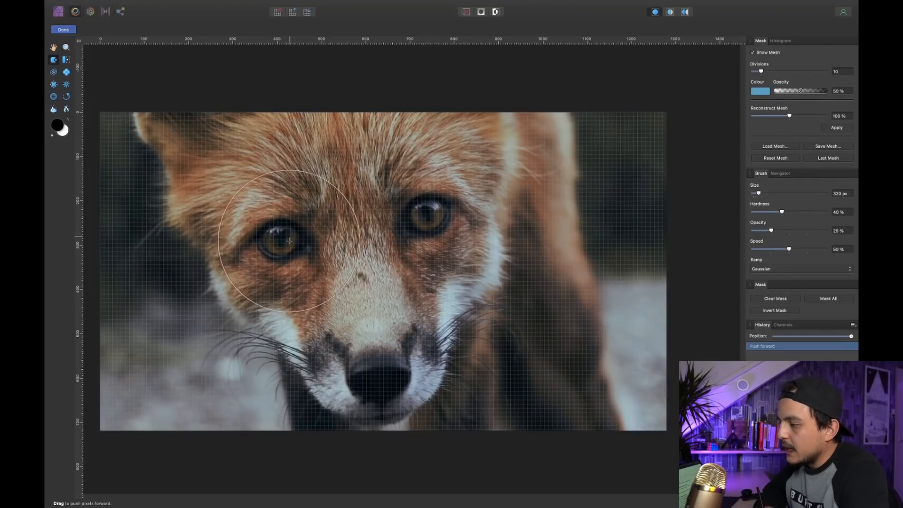
Stretch both of the fox's eyes and push its nose upward in the live Liquify filter with a 320 px brush, and finish the edit
left_click_drag(282, 247, 269, 229)
left_click_drag(435, 221, 453, 146)
left_click_drag(461, 272, 462, 284)
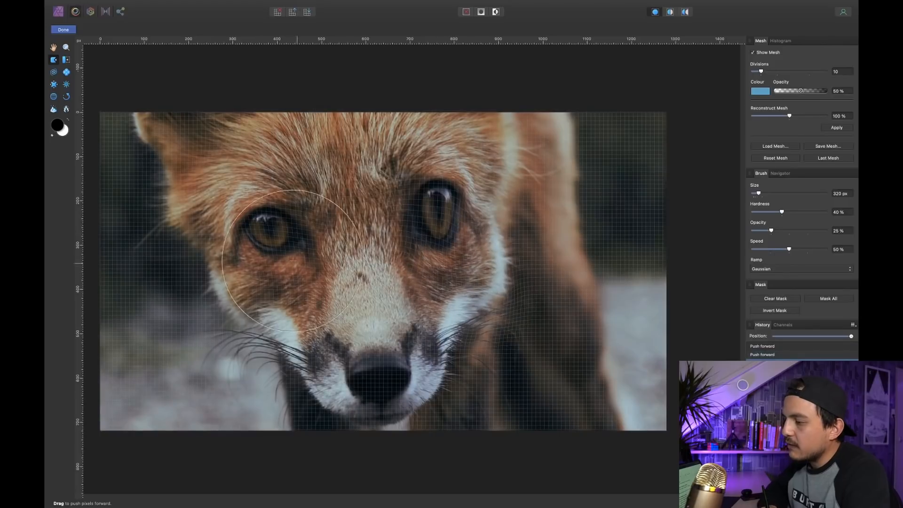
left_click_drag(285, 252, 263, 294)
left_click_drag(382, 366, 370, 286)
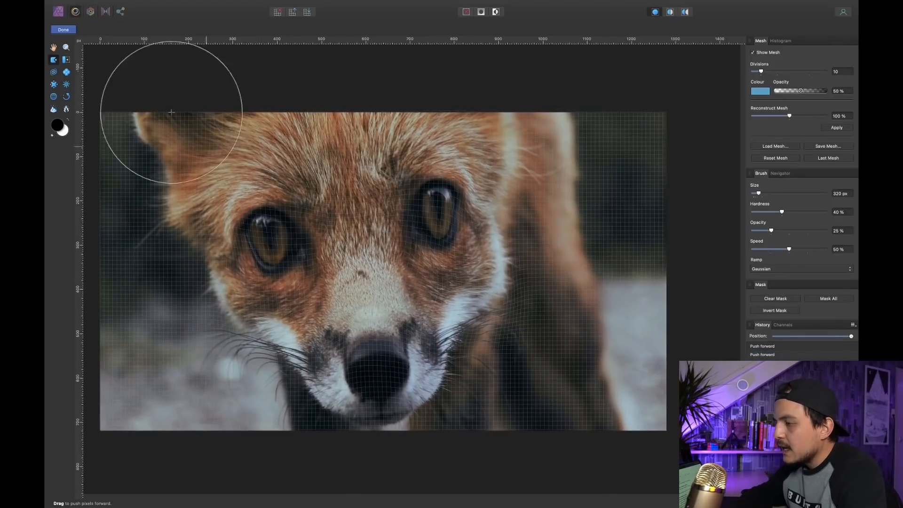
left_click(63, 30)
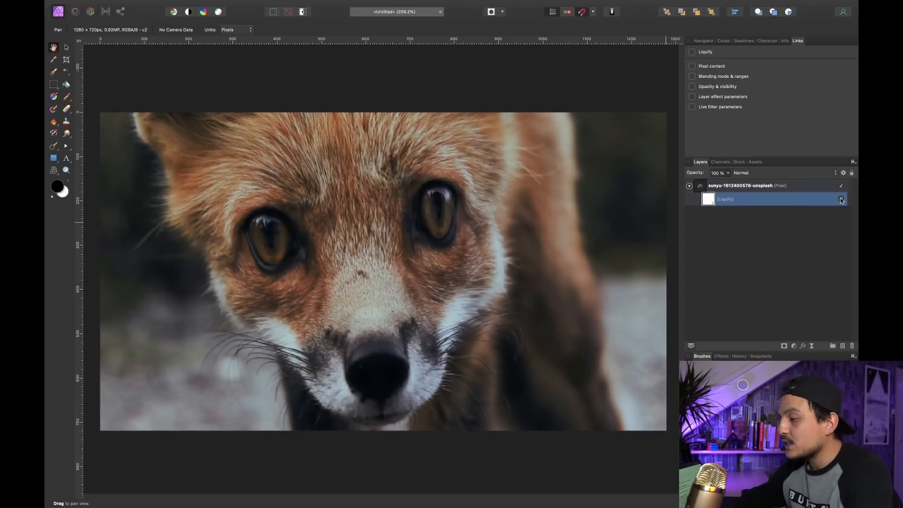
Toggle the live Liquify filter's visibility off and on to compare the fox with and without the distortion
left_click(841, 199)
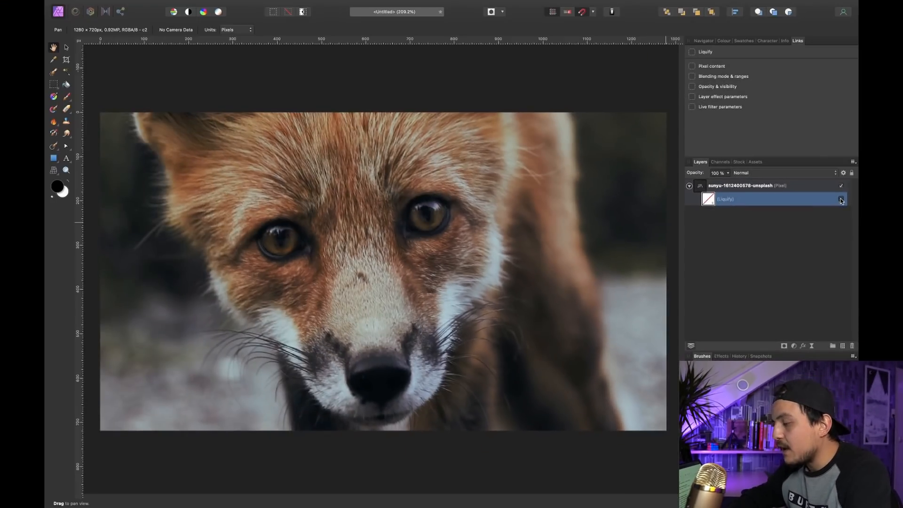
left_click(841, 200)
left_click(841, 200)
left_click(842, 200)
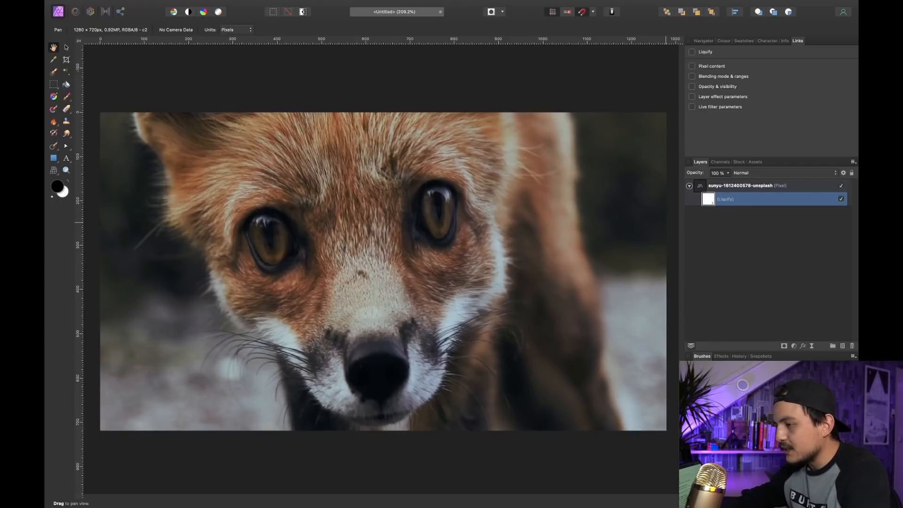
Paint black on the live Liquify filter's mask over the eye on the left side of the fox's face
key("b")
mouse_move(283, 241)
left_mouse_down()
mouse_move(221, 252)
mouse_move(288, 208)
mouse_move(266, 226)
mouse_move(263, 254)
mouse_move(275, 214)
left_mouse_up()
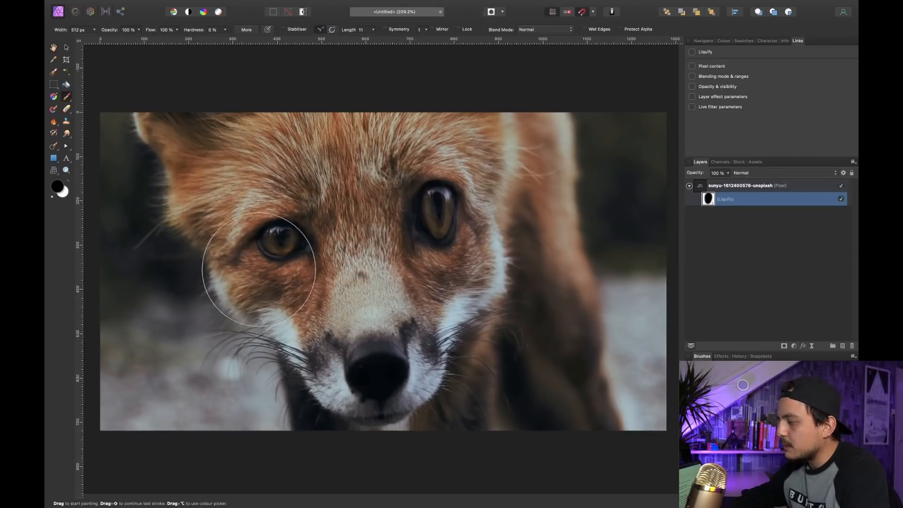
mouse_move(490, 272)
left_mouse_down()
mouse_move(439, 358)
mouse_move(306, 414)
left_mouse_up()
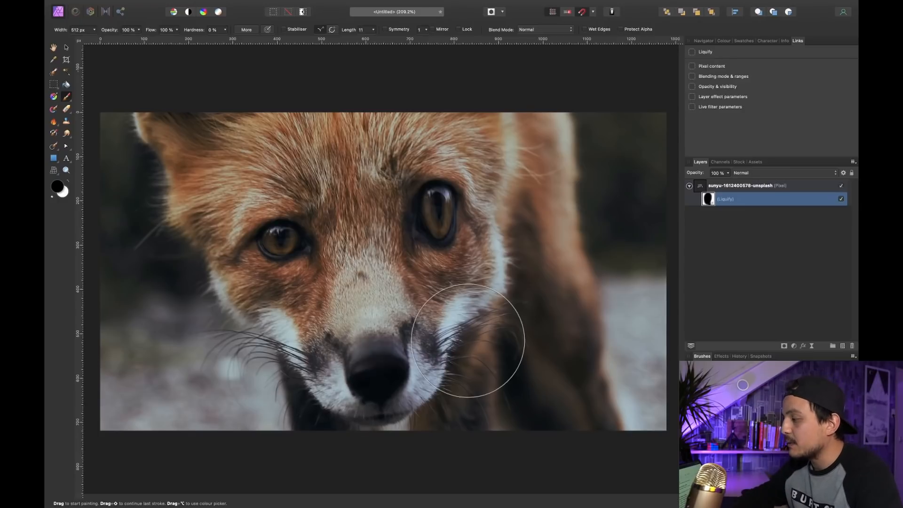
Reopen the live Liquify filter, push pixels around the fox's unmasked eye, muzzle and back, and finish the edit
double_click(708, 202)
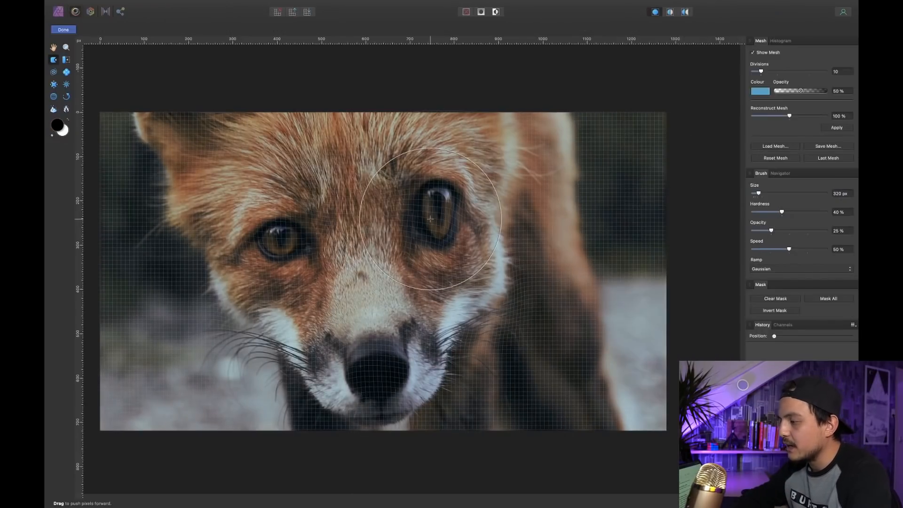
left_click_drag(409, 192, 433, 202)
mouse_move(387, 356)
left_mouse_down()
mouse_move(417, 321)
mouse_move(503, 273)
left_mouse_up()
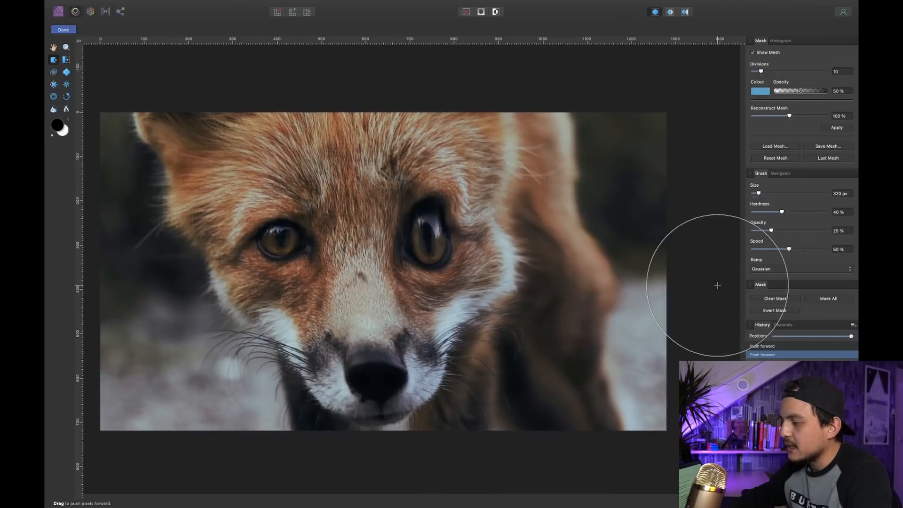
left_click_drag(478, 212, 579, 140)
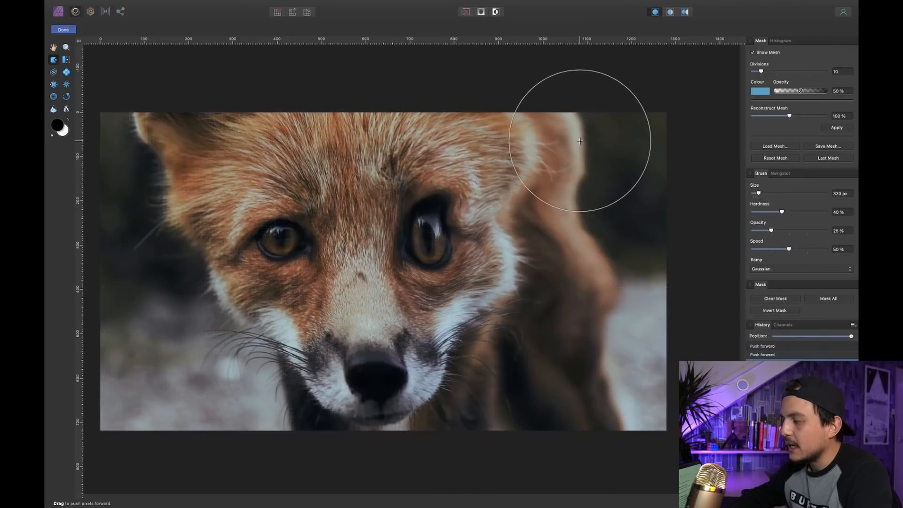
left_click(63, 29)
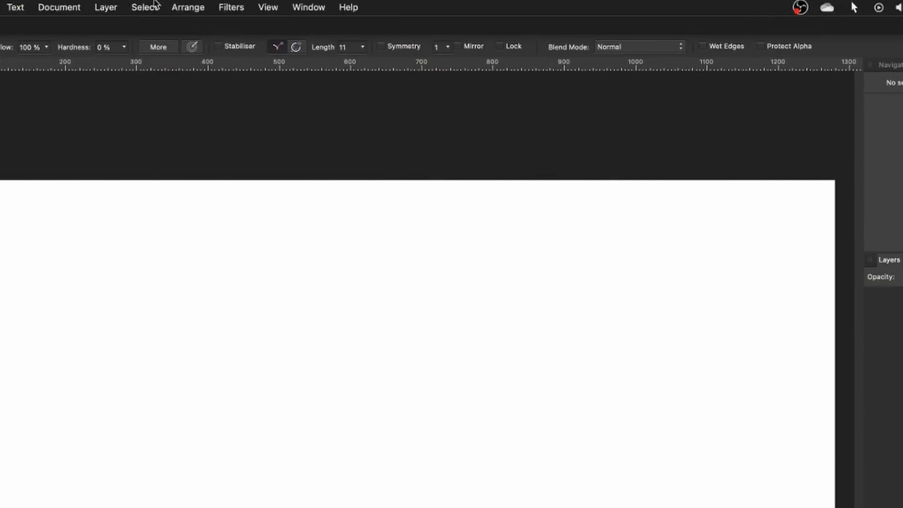
Create a new pattern layer 100 px wide and 100 px high
left_click(101, 5)
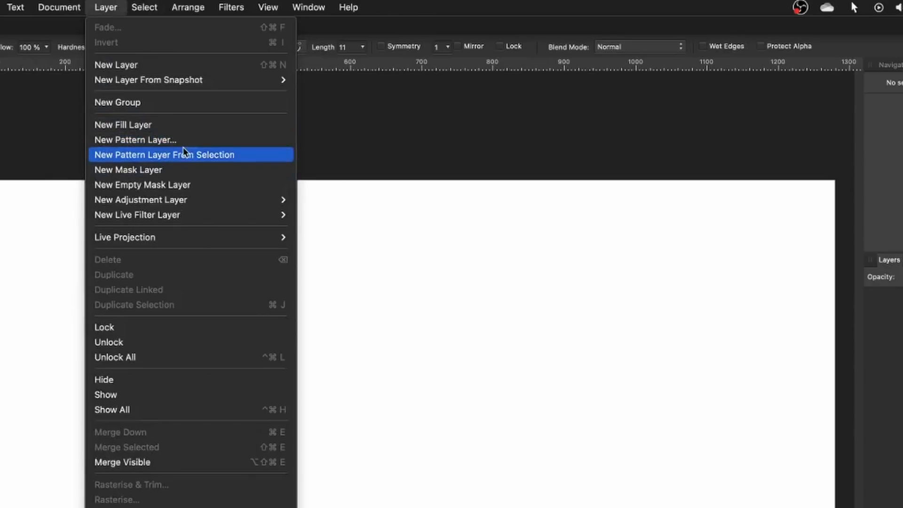
left_click(153, 143)
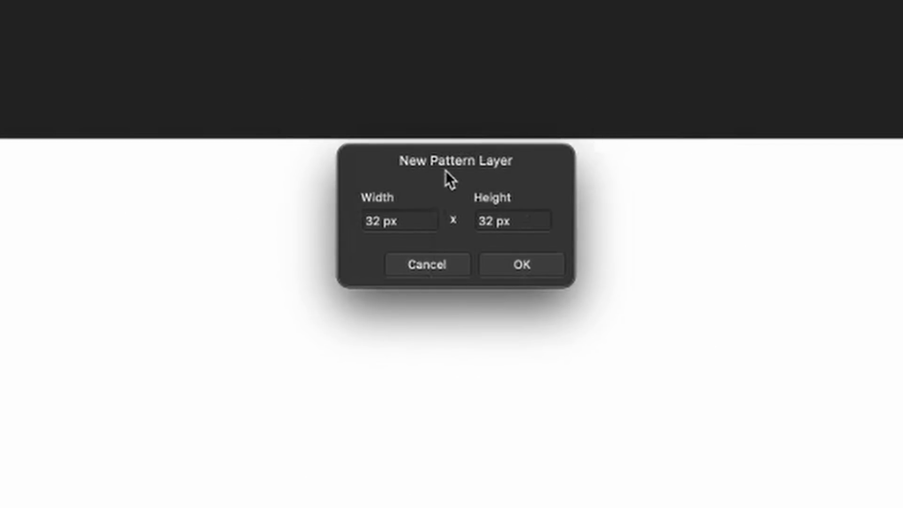
double_click(414, 226)
type("100")
key("Tab")
type("100")
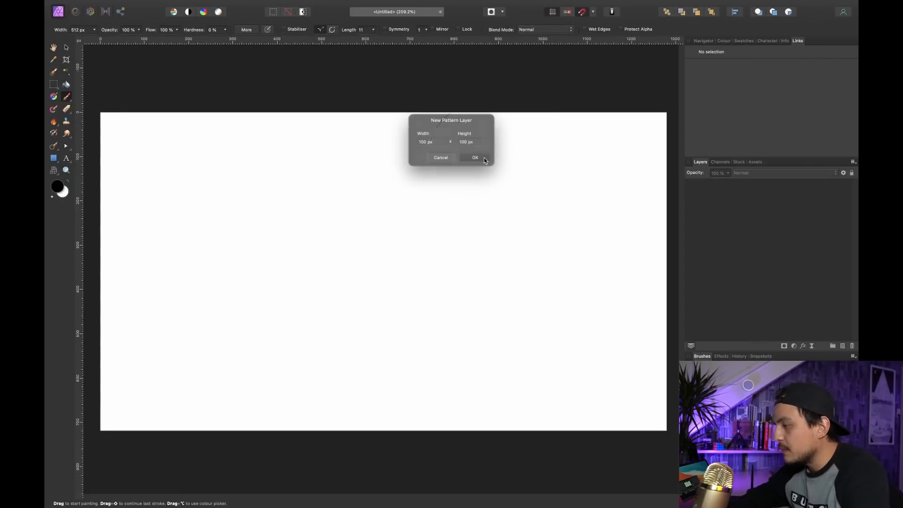
left_click(539, 248)
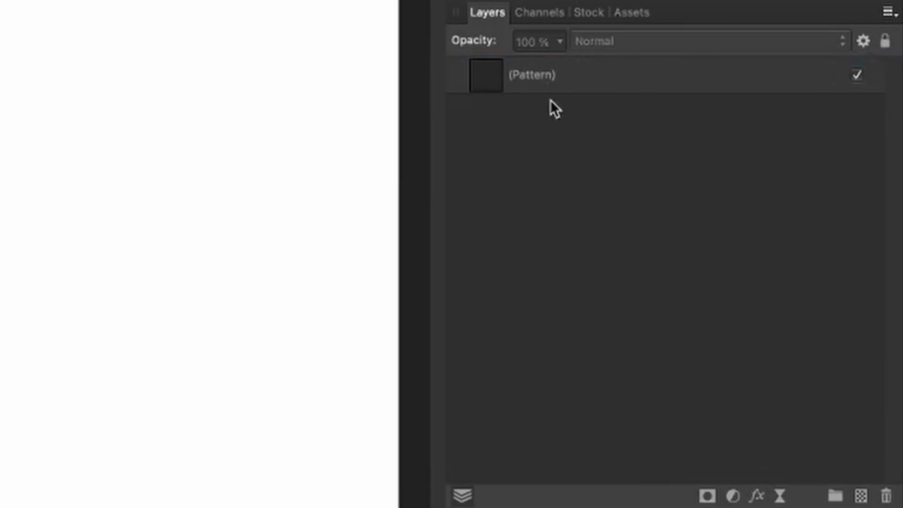
Select the pattern layer and reduce the paint brush width to 32.3 px
left_click(529, 76)
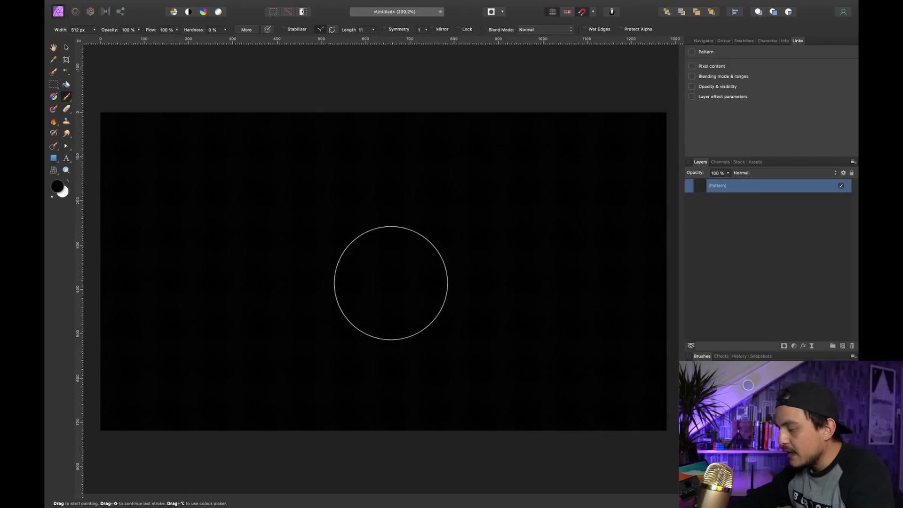
key("bracketleft")
key("bracketleft")
key("bracketleft")
key("bracketleft")
key("bracketleft")
key("bracketleft")
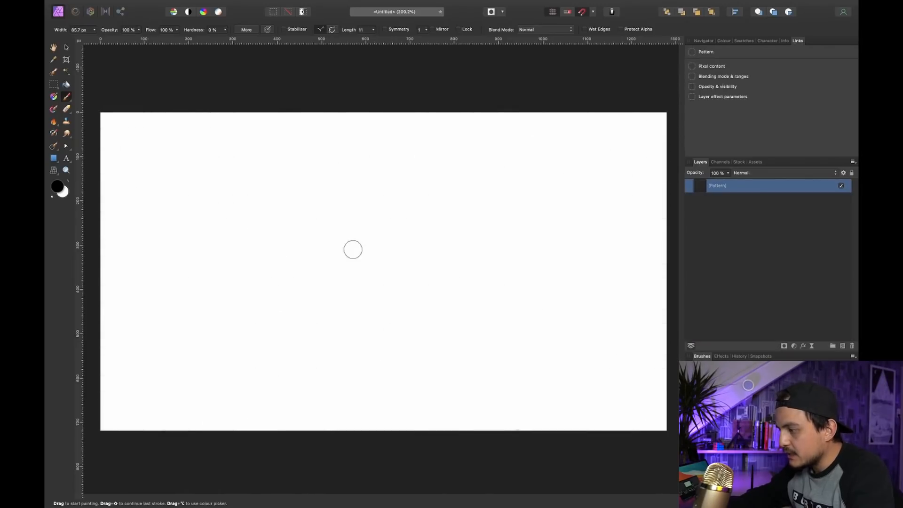
key("bracketleft")
key("bracketleft")
left_click(702, 189, "super")
left_click(701, 187)
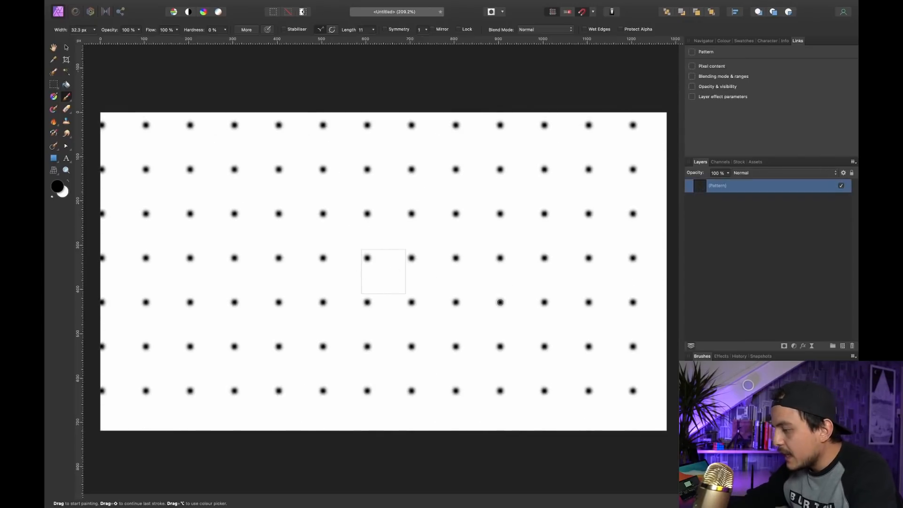
Examine how the brush dot repeats across the canvas when placed at the centre and corner of the pattern tile
scroll(362, 264, "up", 10)
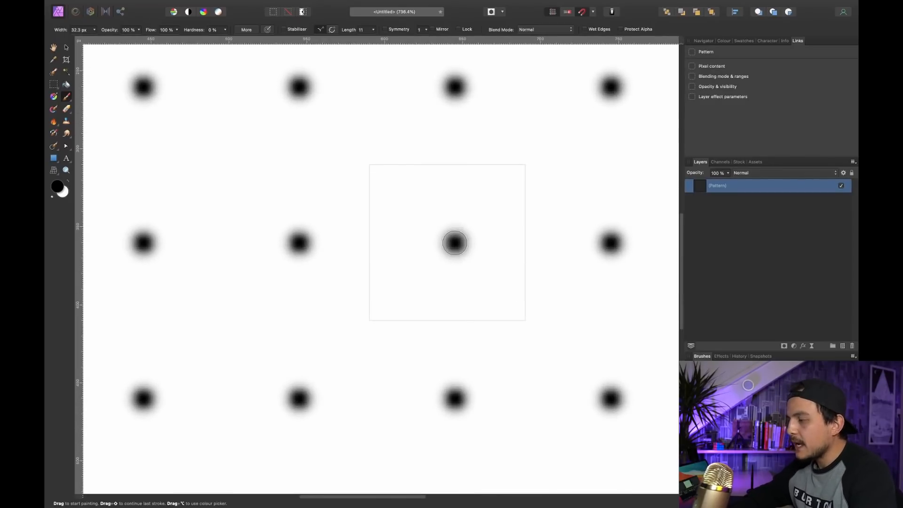
scroll(447, 240, "right", 3)
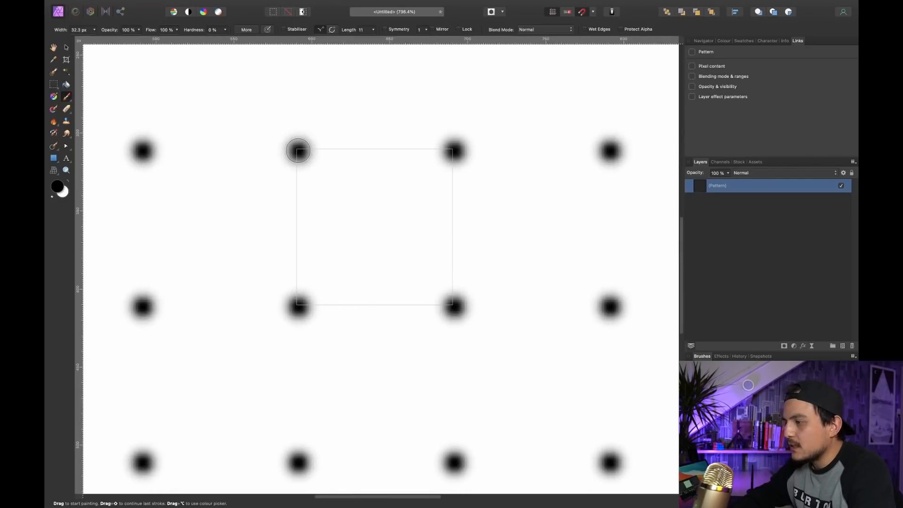
key("super+0")
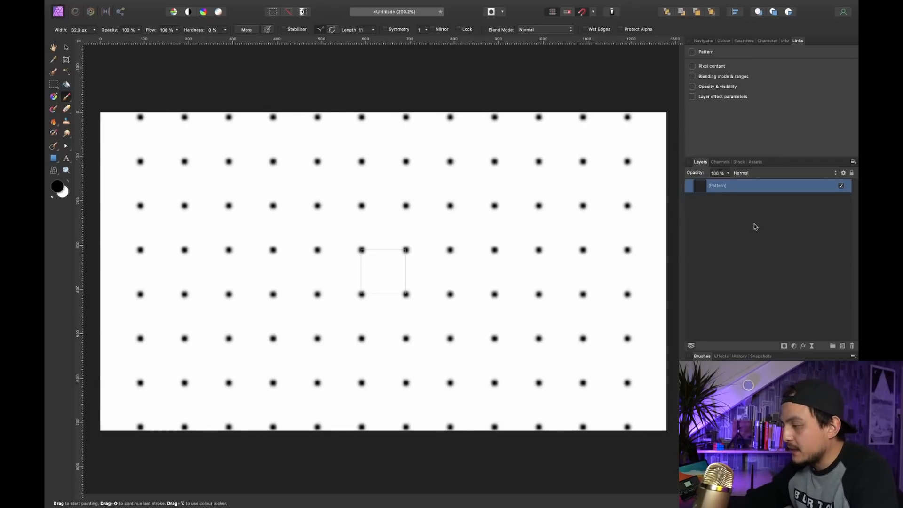
Paint a dot at the centre of the pattern tile, replacing the soft version with one at 100% hardness
left_click(384, 272)
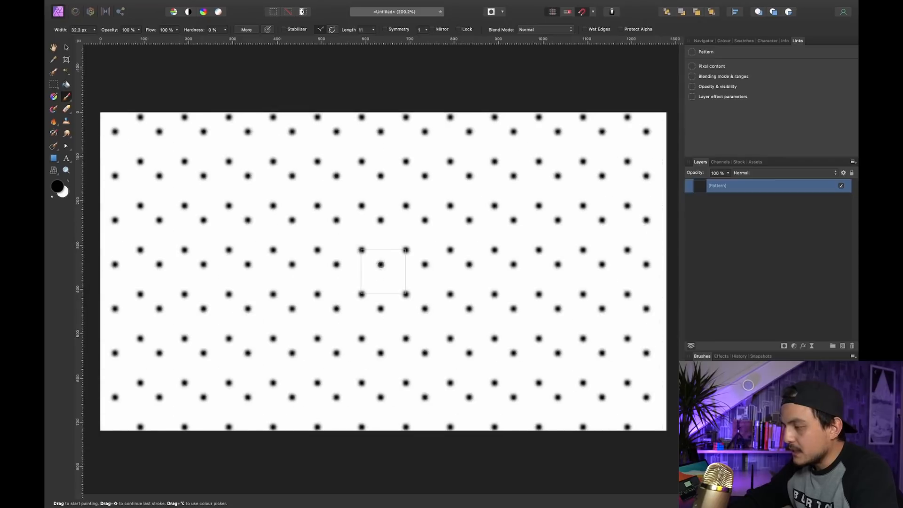
scroll(384, 266, "up", 3)
scroll(384, 266, "up", 4)
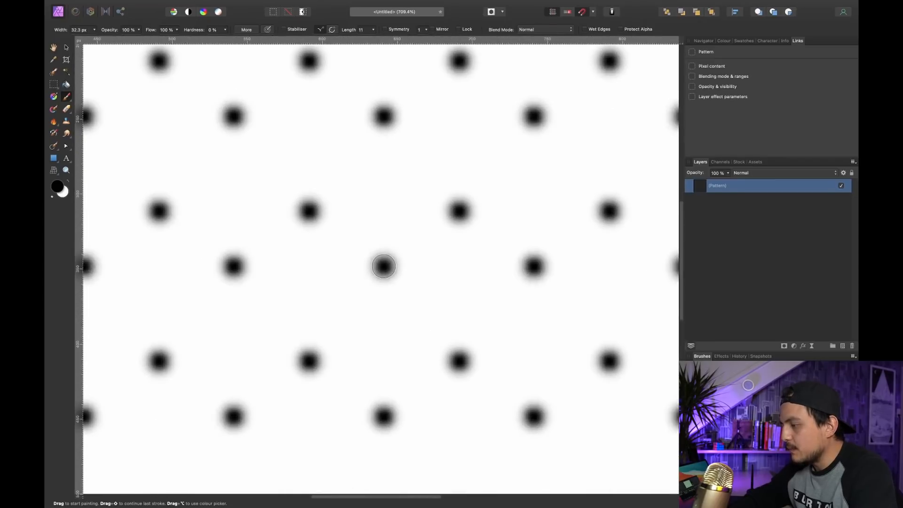
key("super+z")
left_click(382, 281)
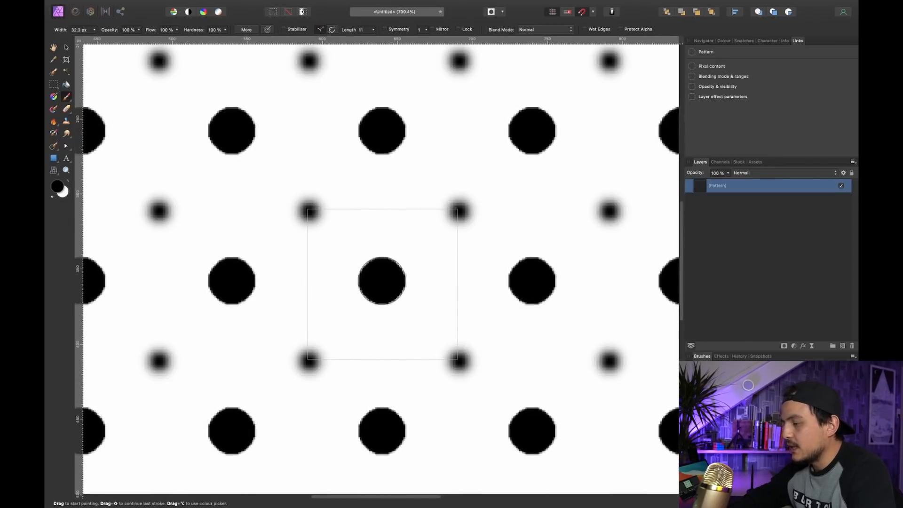
scroll(381, 281, "down", 6)
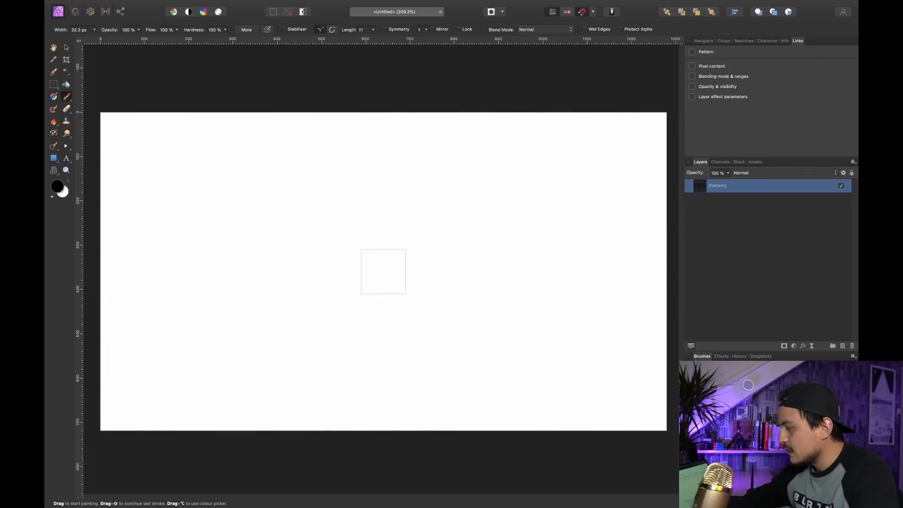
Open the IAMRENSI Cloud Brushes category and choose its second cloud brush
left_click(706, 366)
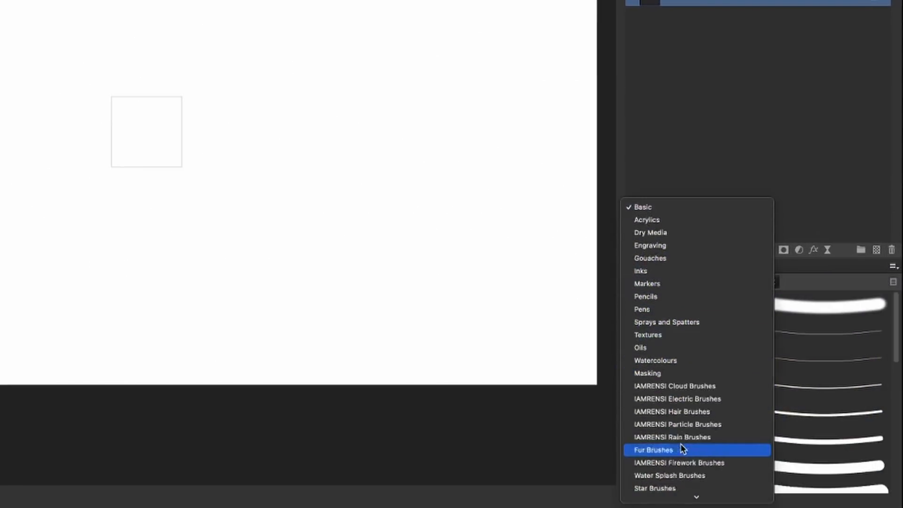
scroll(680, 444, "down", 3)
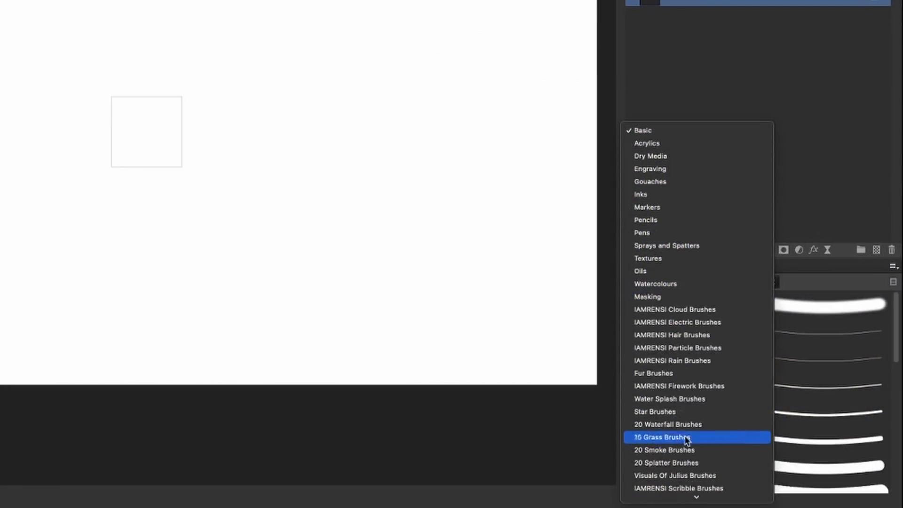
left_click(724, 309)
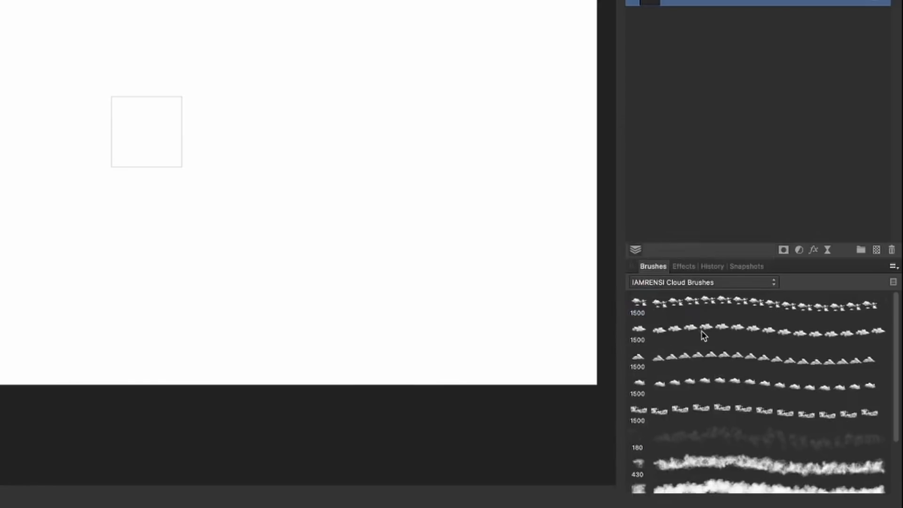
left_click(701, 330)
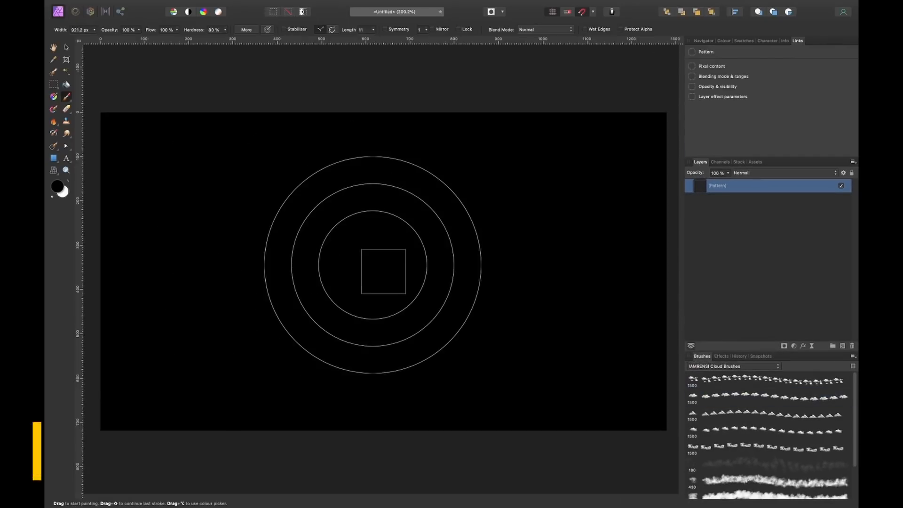
Reduce the cloud brush width to 58.8 px and stamp two small clouds side by side in the upper half of the pattern tile
key("bracketleft")
key("bracketleft")
key("bracketleft")
key("bracketleft")
key("bracketleft")
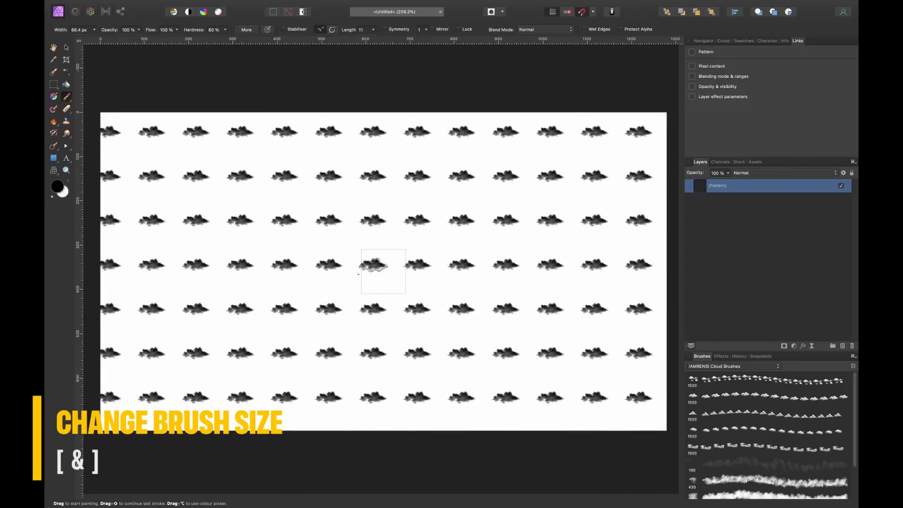
key("bracketleft")
key("bracketleft")
scroll(372, 265, "up", 5)
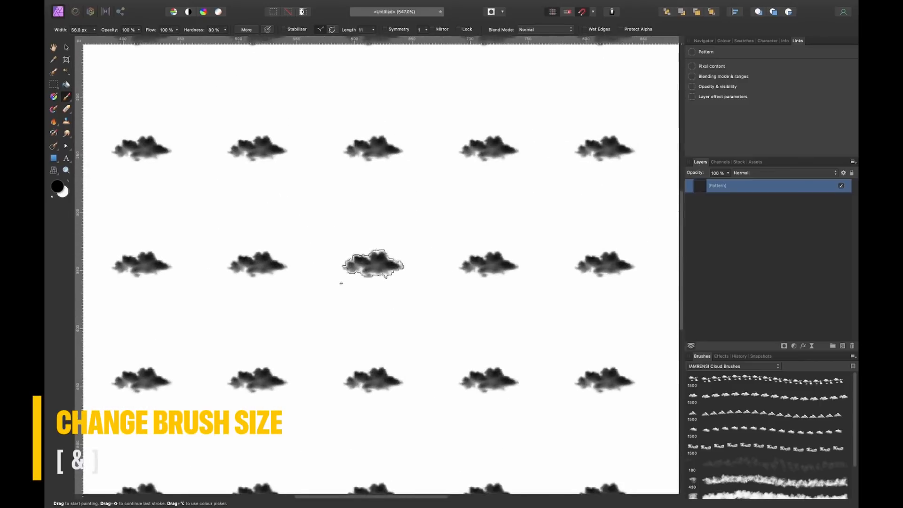
left_click(377, 241)
left_click(424, 279)
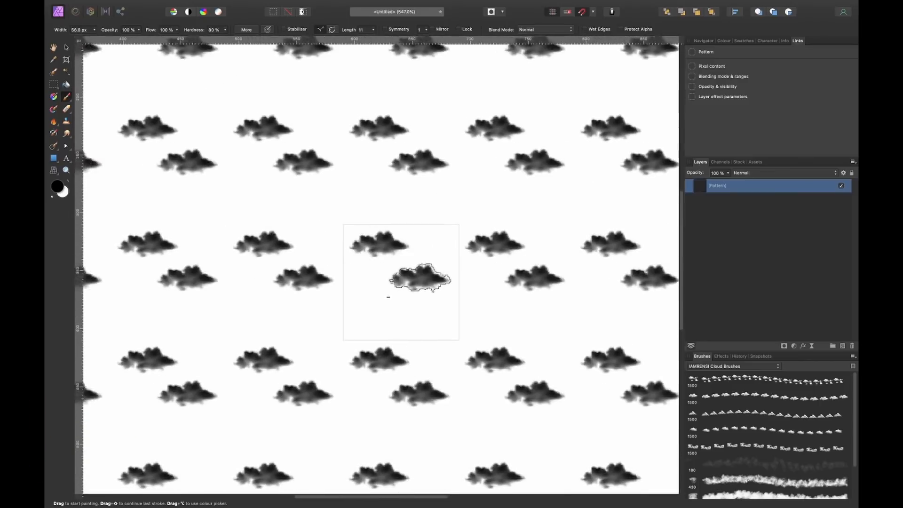
key("ctrl+z")
left_click(427, 268)
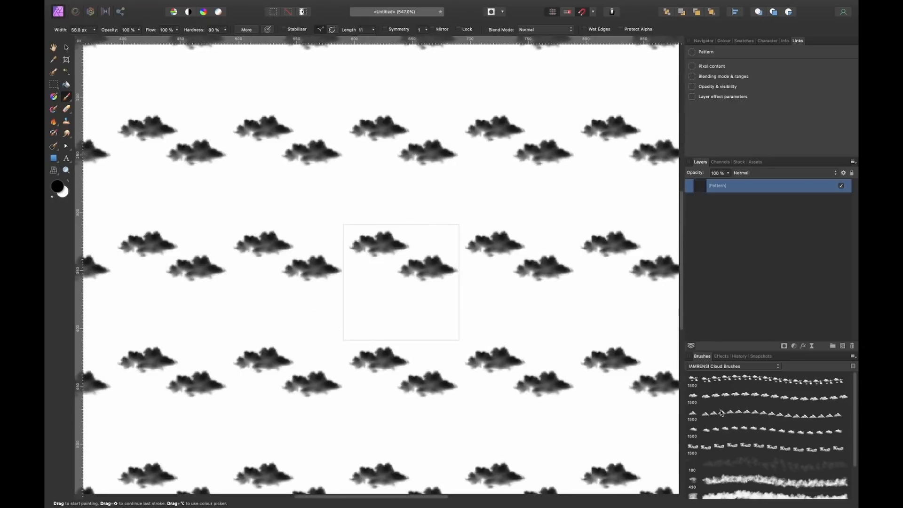
Stamp a larger peaked cloud with a 104 px brush in the lower half of the pattern tile
key("p")
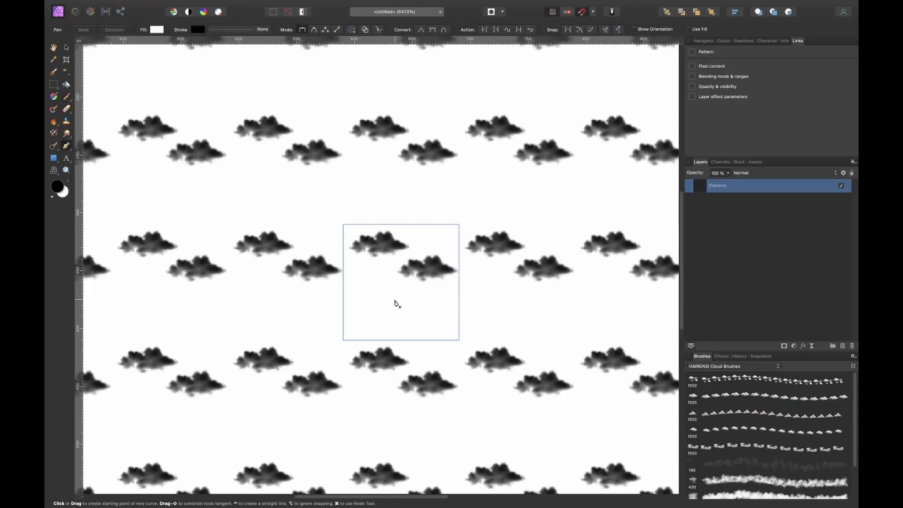
key("b")
left_click(394, 305)
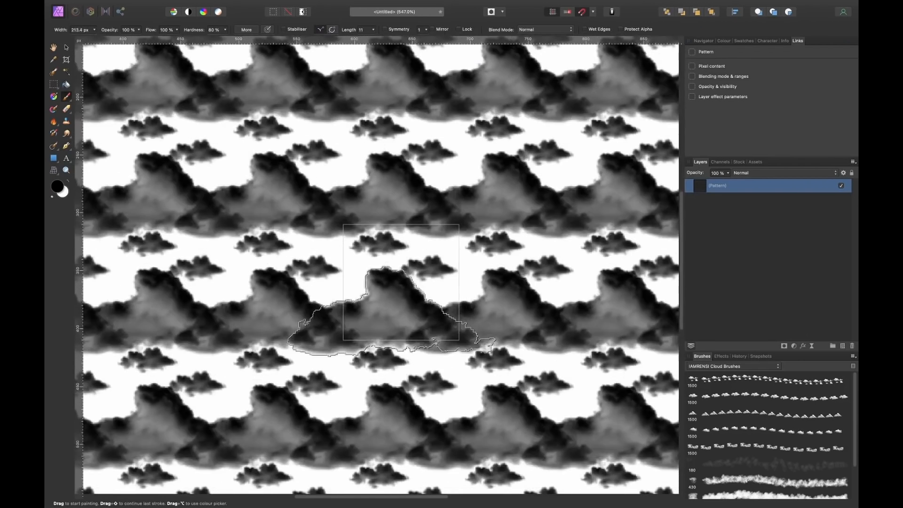
key("bracketright")
key("ctrl+z")
left_click(398, 311)
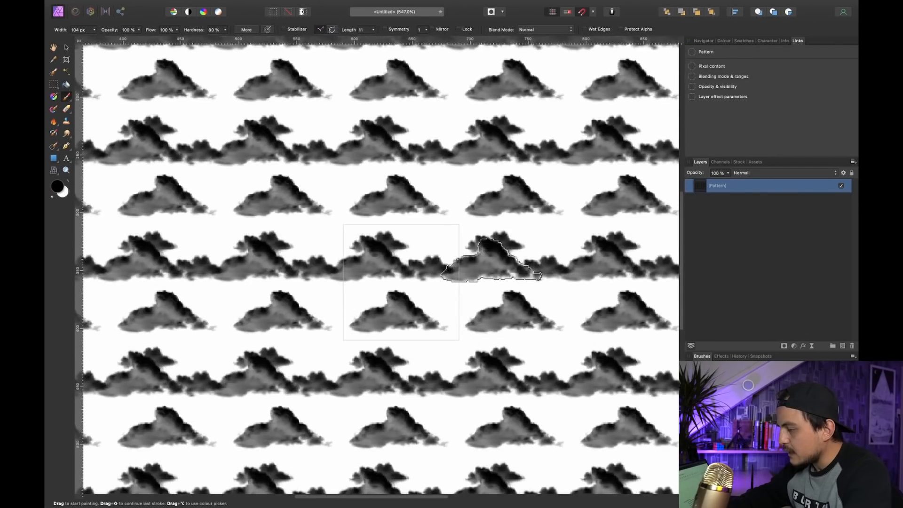
key("h")
key("ctrl+0")
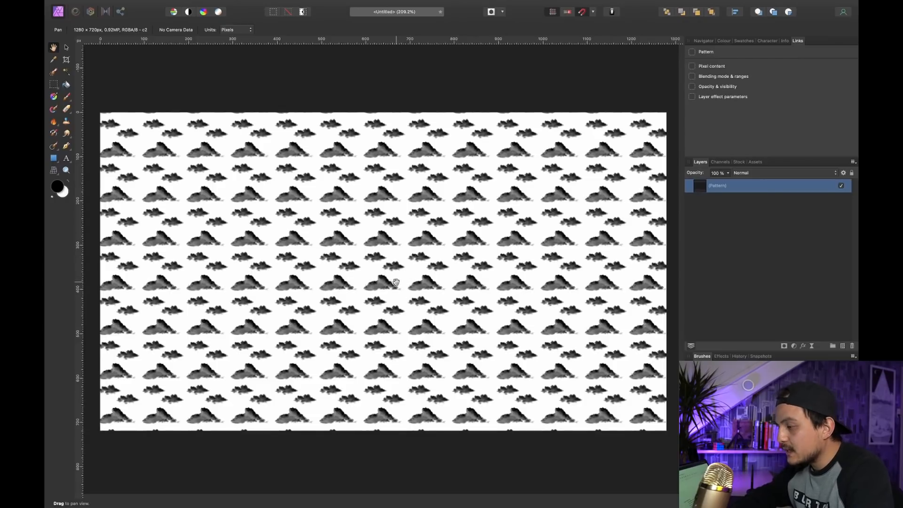
Enlarge the cloud pattern tile proportionally with the Move tool, then shear it vertically from its right side
key("v")
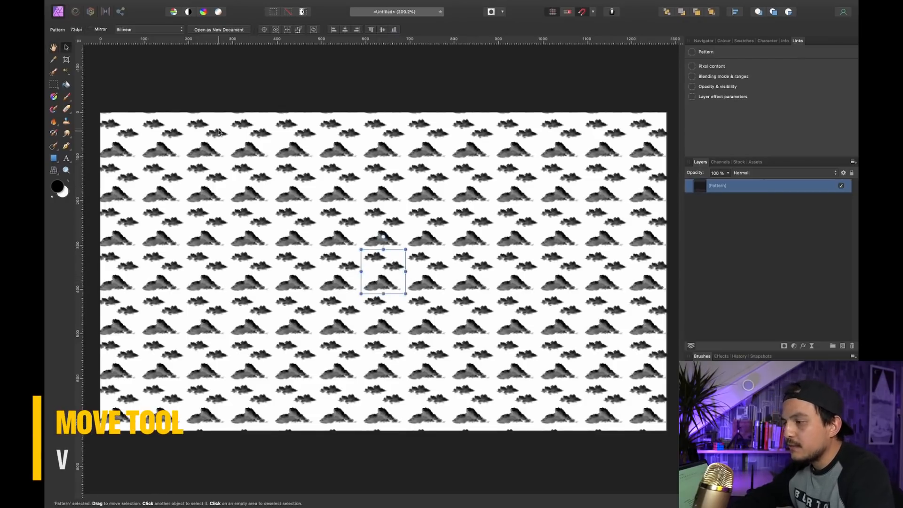
scroll(384, 262, "up", 5)
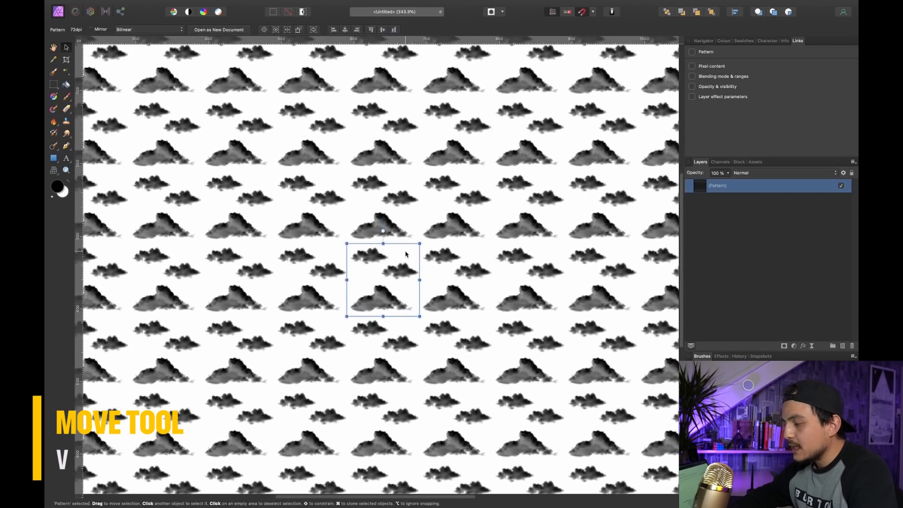
scroll(406, 254, "down", 2)
mouse_move(433, 220)
left_mouse_down()
mouse_move(483, 170)
mouse_move(365, 287)
mouse_move(480, 203)
mouse_move(452, 222)
mouse_move(470, 214)
mouse_move(459, 306)
mouse_move(382, 338)
mouse_move(461, 200)
mouse_move(369, 198)
mouse_move(405, 198)
mouse_move(449, 217)
left_mouse_up()
scroll(375, 284, "down", 3)
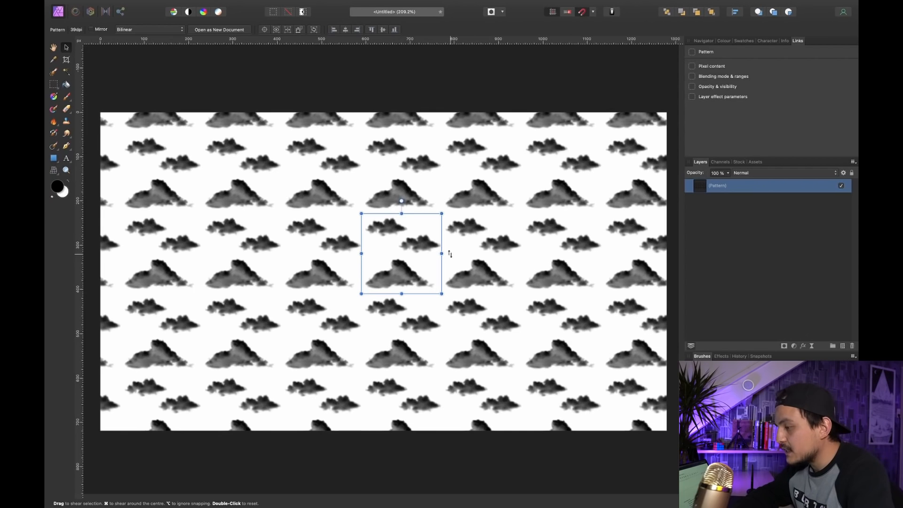
left_click_drag(450, 254, 449, 274)
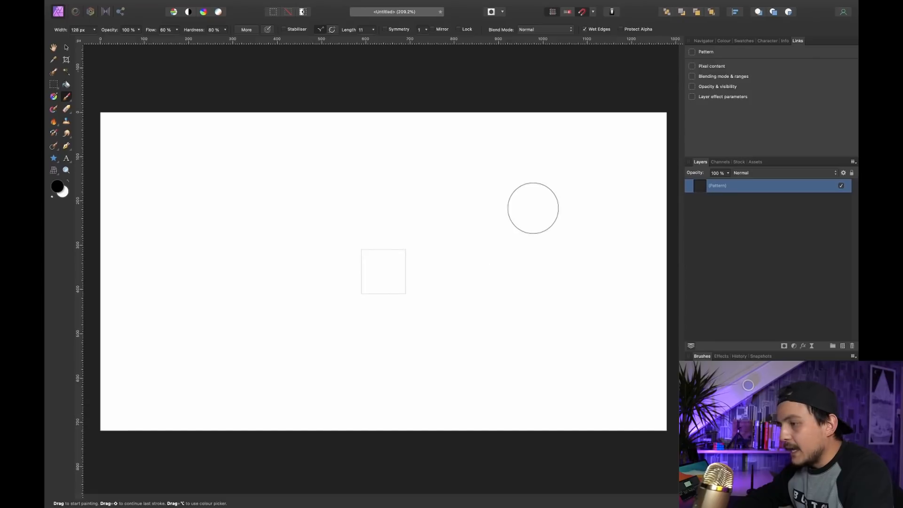
Paint crossing diagonal brush strokes over the new pattern tile with a 128 px wet-edged brush
mouse_move(371, 264)
left_mouse_down()
mouse_move(390, 279)
mouse_move(413, 247)
left_mouse_up()
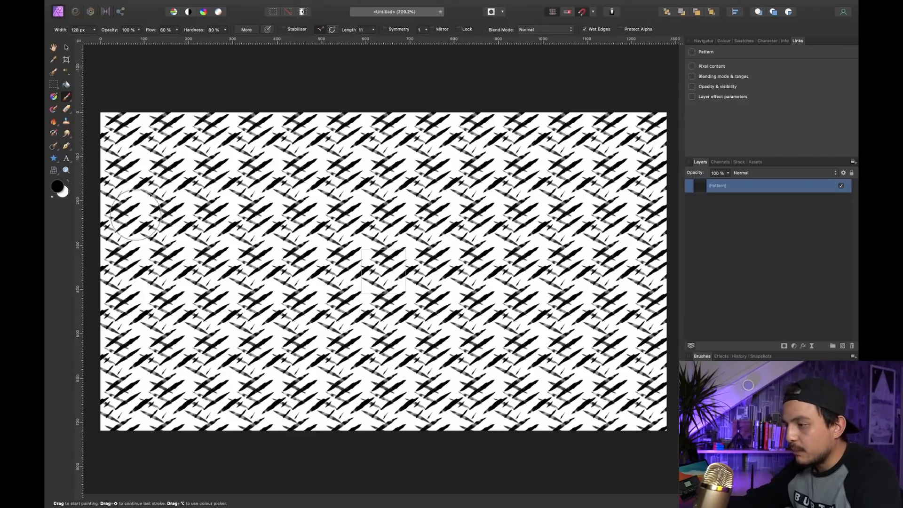
Draw a large rectangle over the left half of the canvas and nest the pattern layer inside it
key("m")
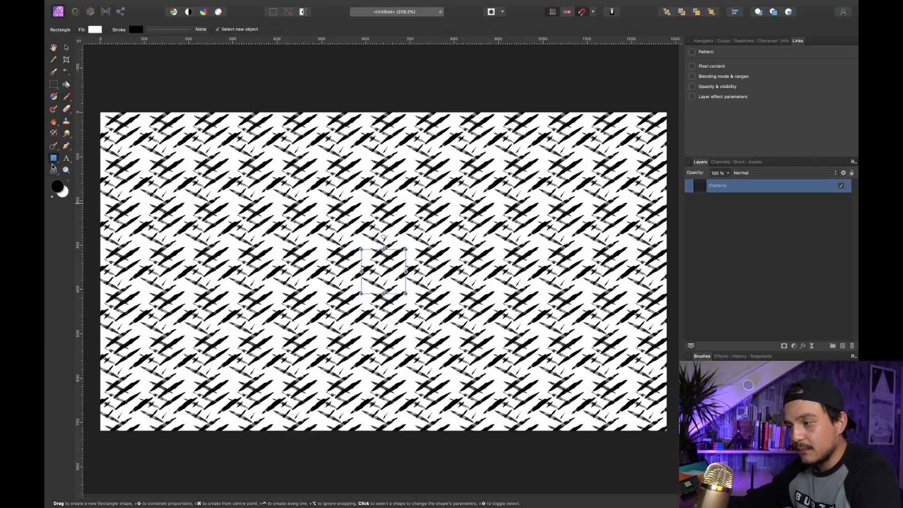
left_click_drag(146, 170, 364, 416)
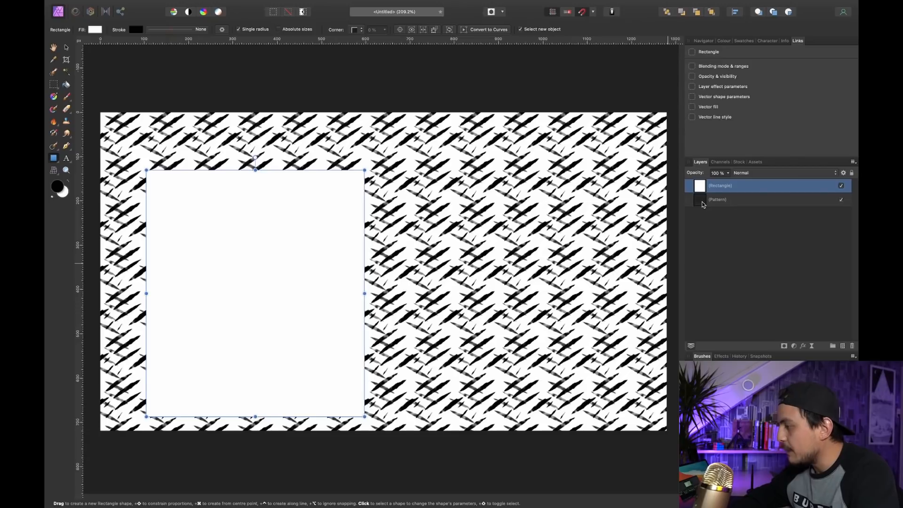
left_click_drag(715, 198, 726, 194)
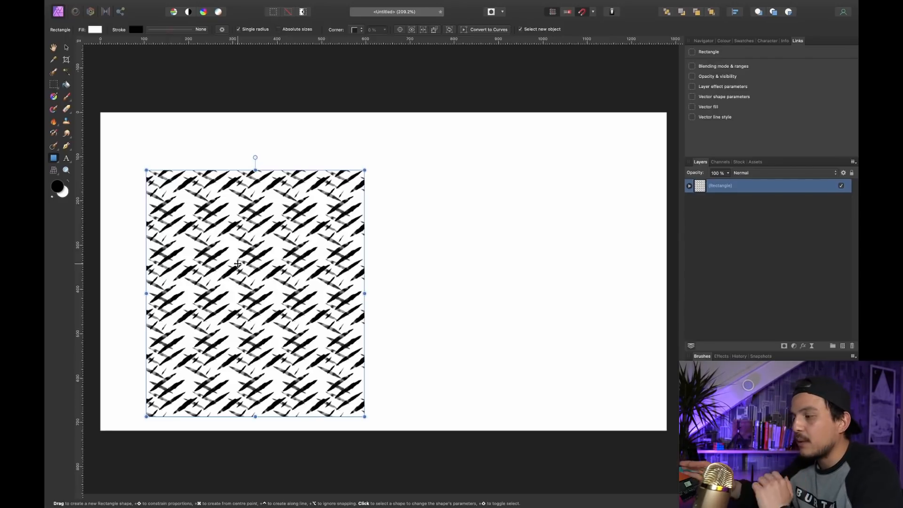
Move the rectangle to the centre of the canvas with Lock Children on, and select its nested pattern layer
key("v")
left_click_drag(248, 247, 390, 220)
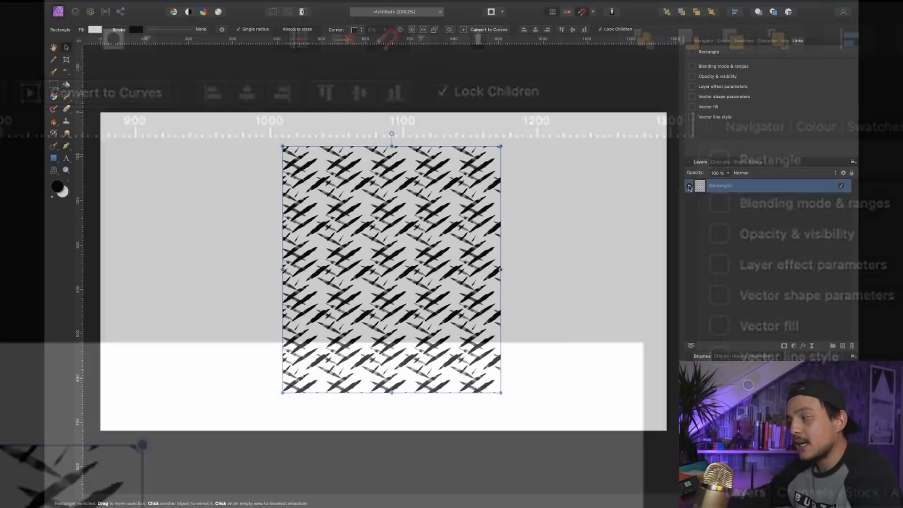
left_click(689, 187)
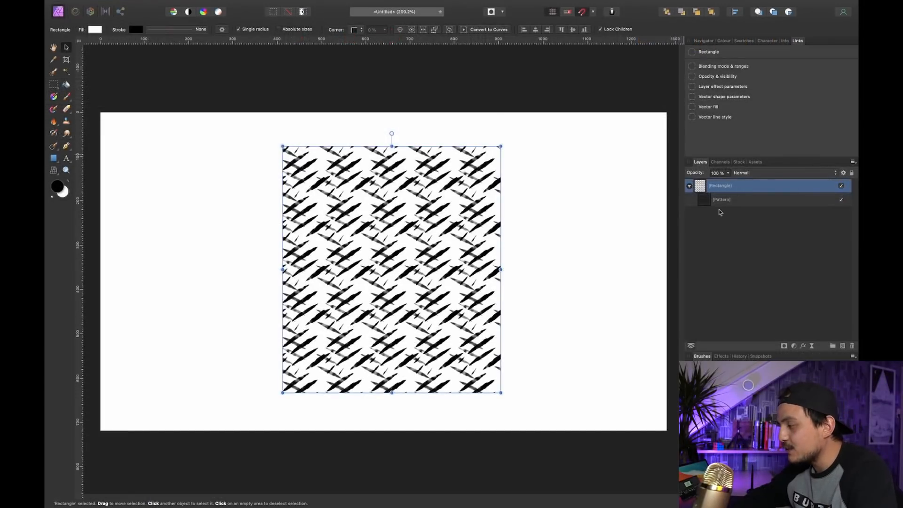
left_click(733, 202)
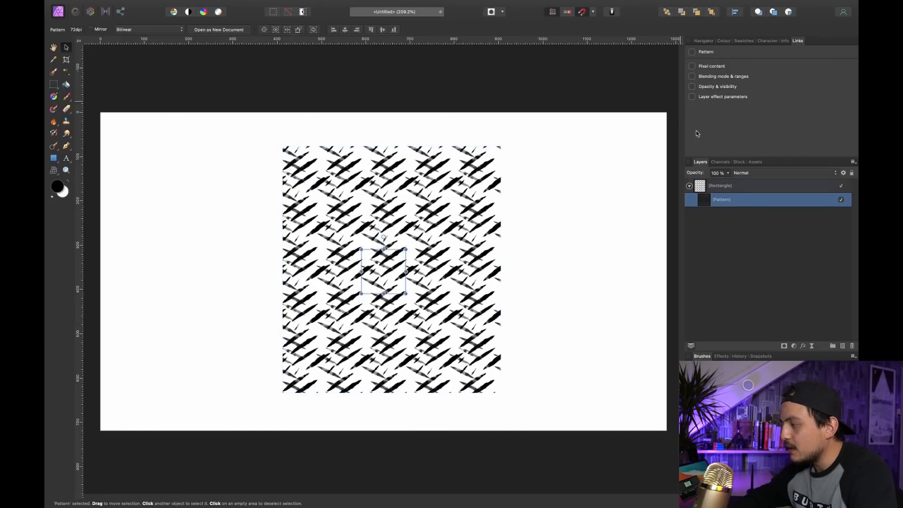
Turn off Lock Children for the rectangle, then move it to the left and resize it from its lower-right corner
left_click(714, 190)
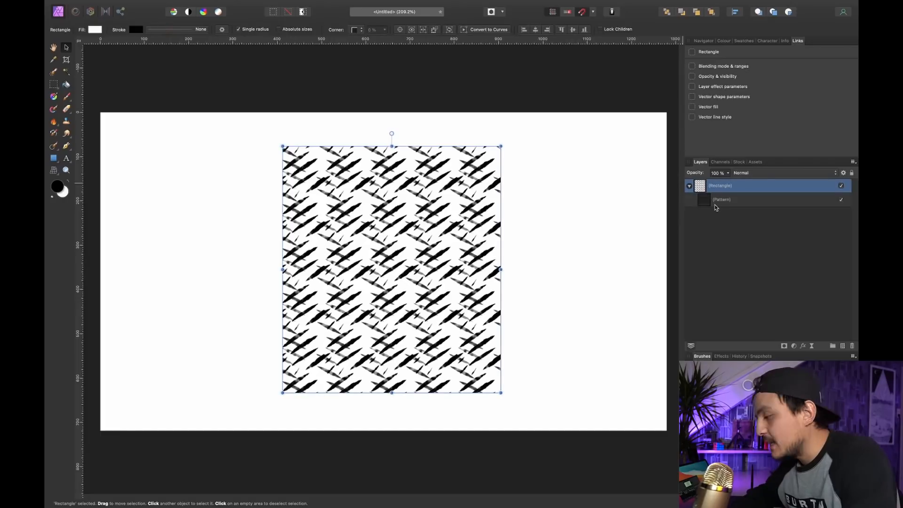
left_click_drag(385, 232, 205, 207)
left_click_drag(318, 365, 299, 384)
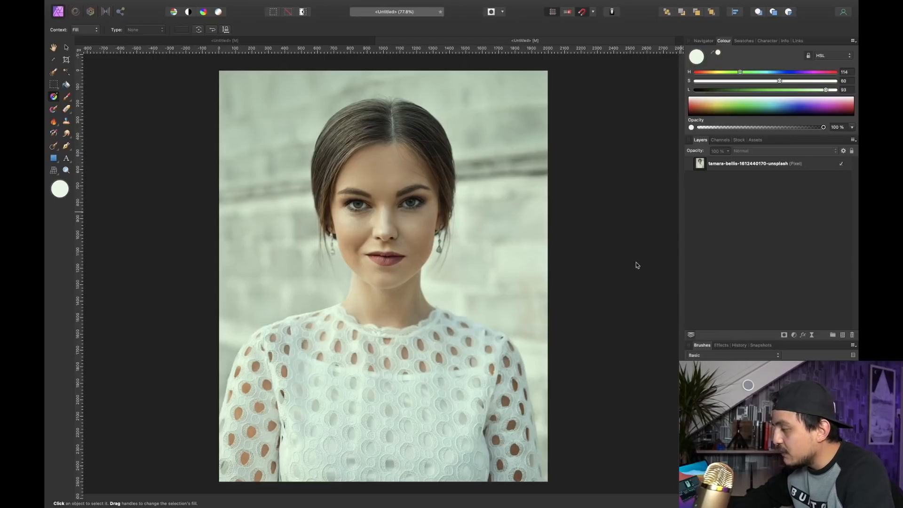
Add a new pale green fill layer above the portrait photo layer and hide it
scroll(357, 378, "up", 5)
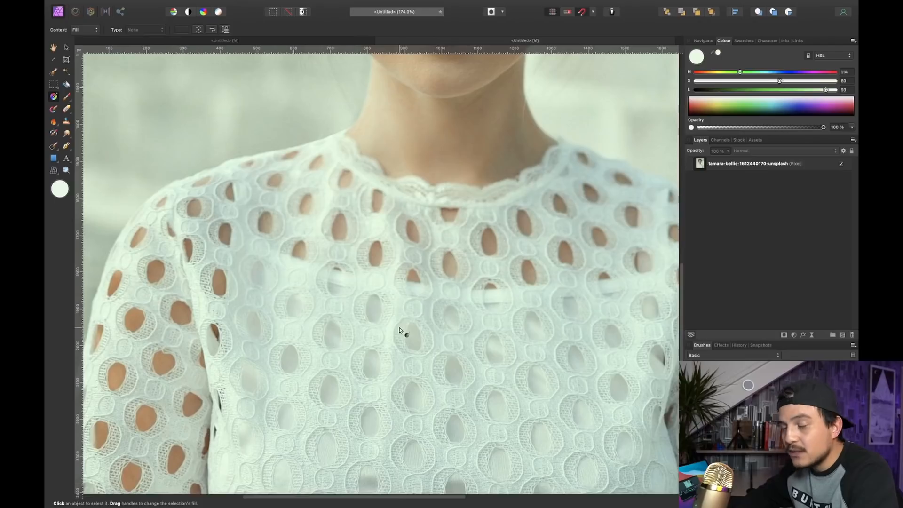
left_click(721, 169)
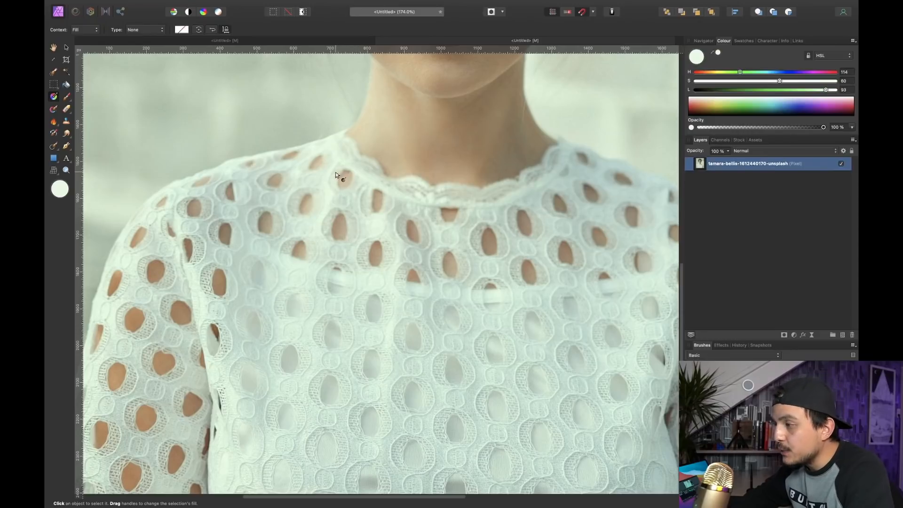
left_click(214, 5)
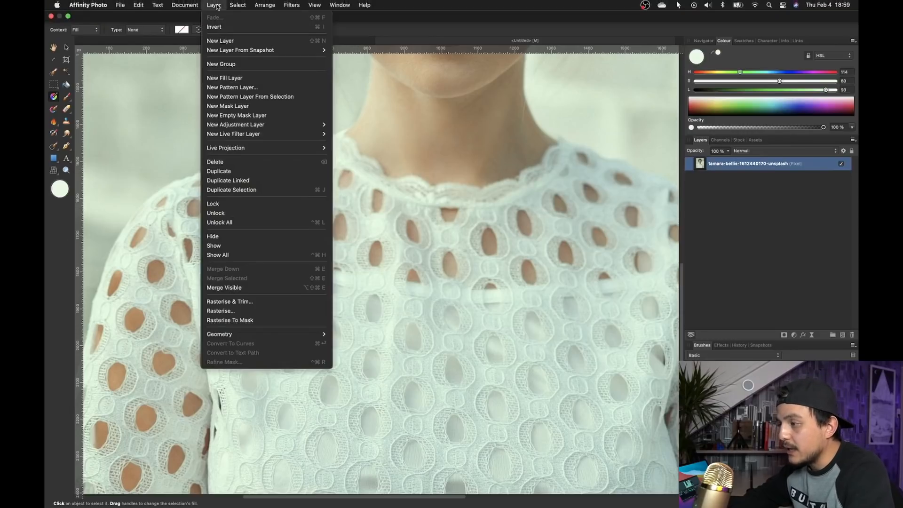
left_click(230, 78)
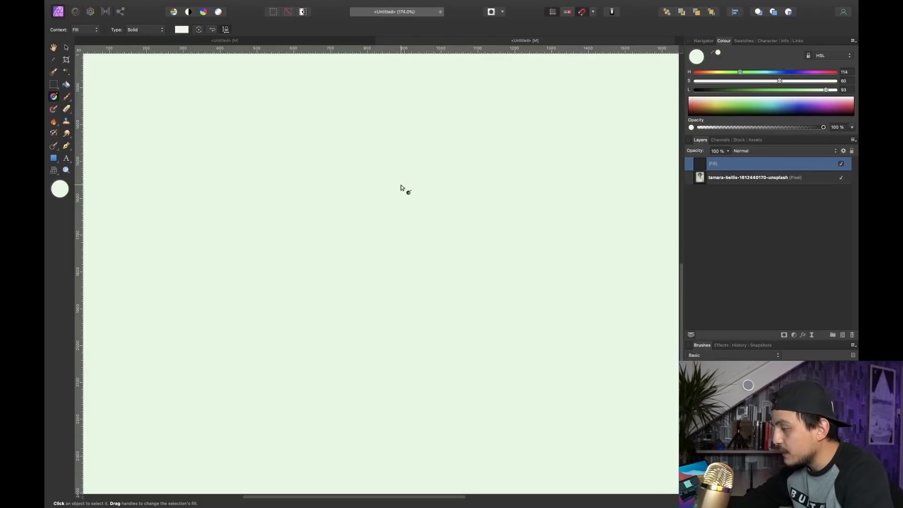
left_click(840, 164)
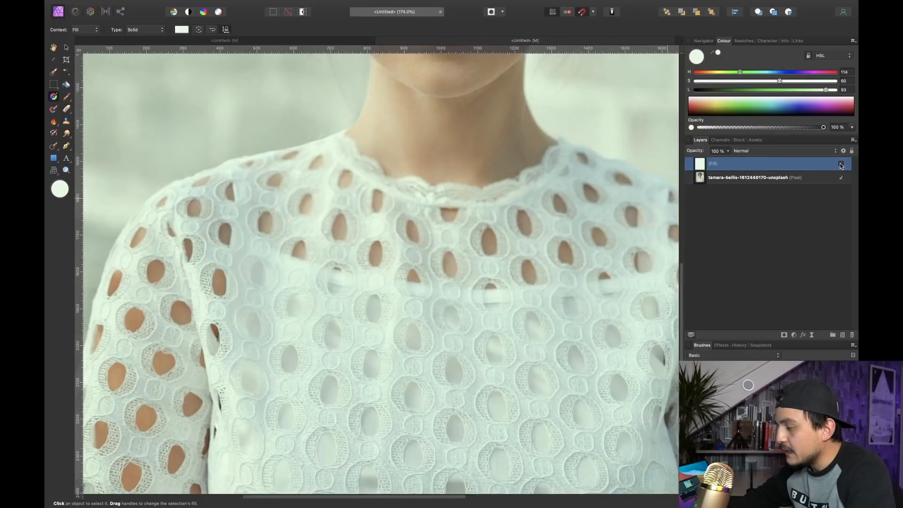
scroll(444, 303, "down", 5)
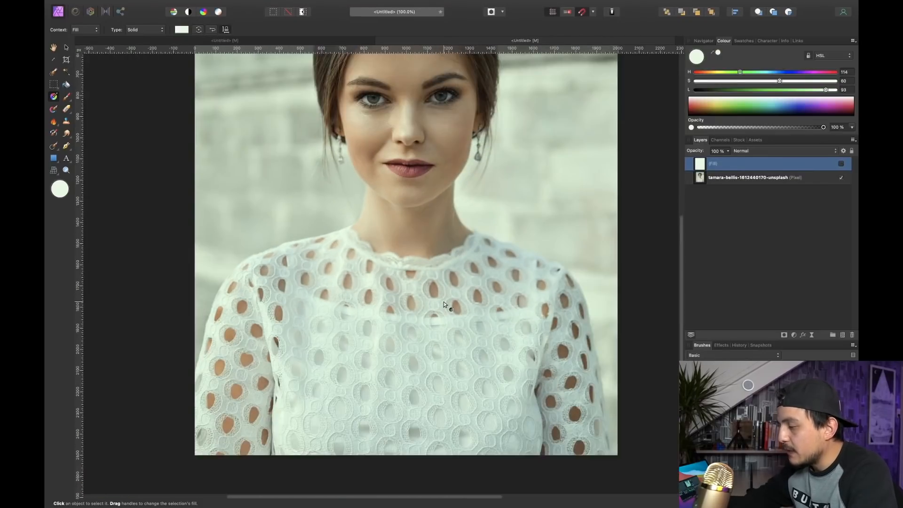
Sample a pale green with the colour picker from the image and show the fill layer above the portrait
scroll(444, 302, "right", 3)
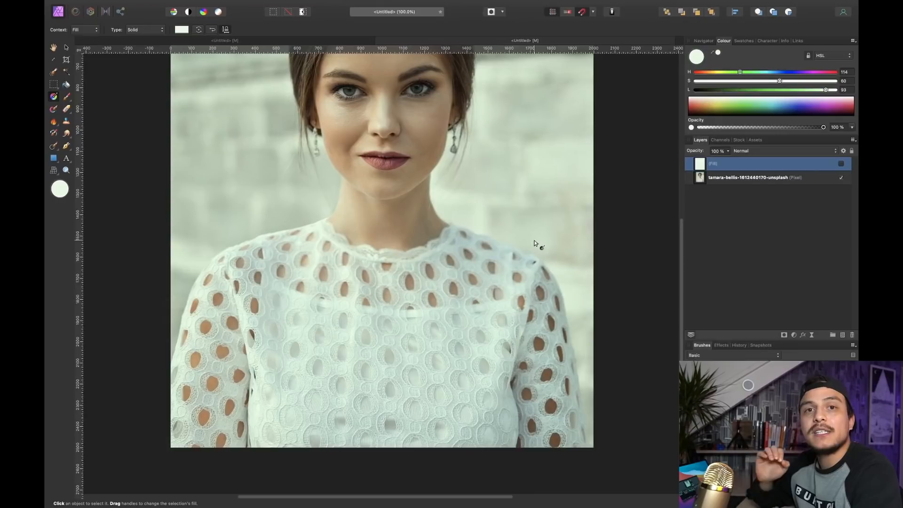
scroll(345, 354, "up", 6)
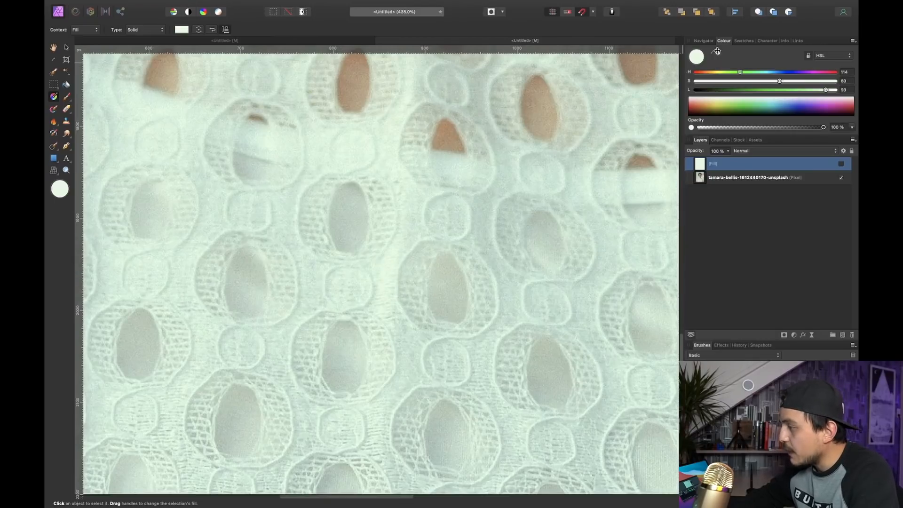
left_click_drag(717, 52, 383, 158)
key("ctrl+0")
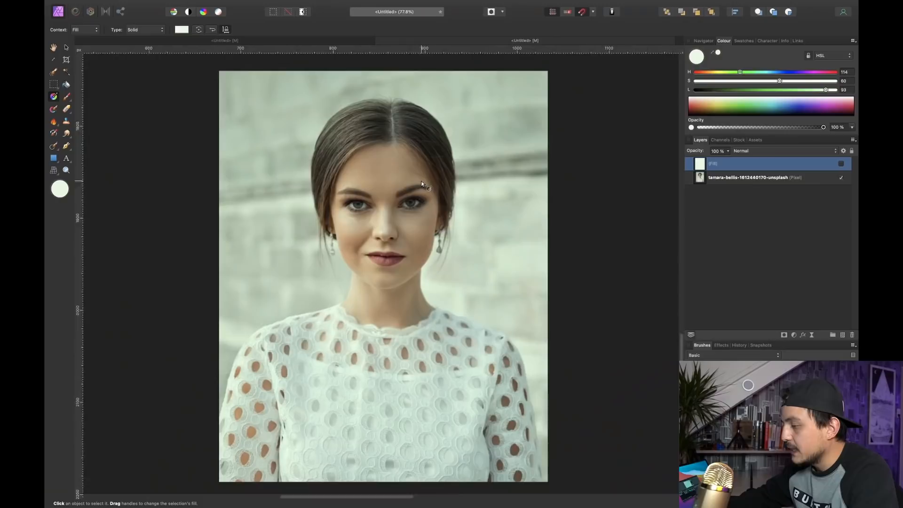
left_click(841, 164)
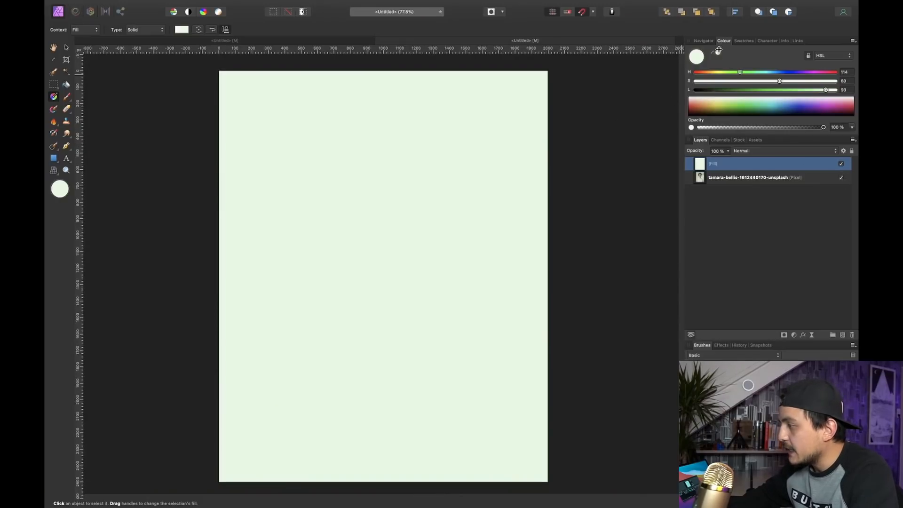
left_click_drag(718, 52, 426, 207)
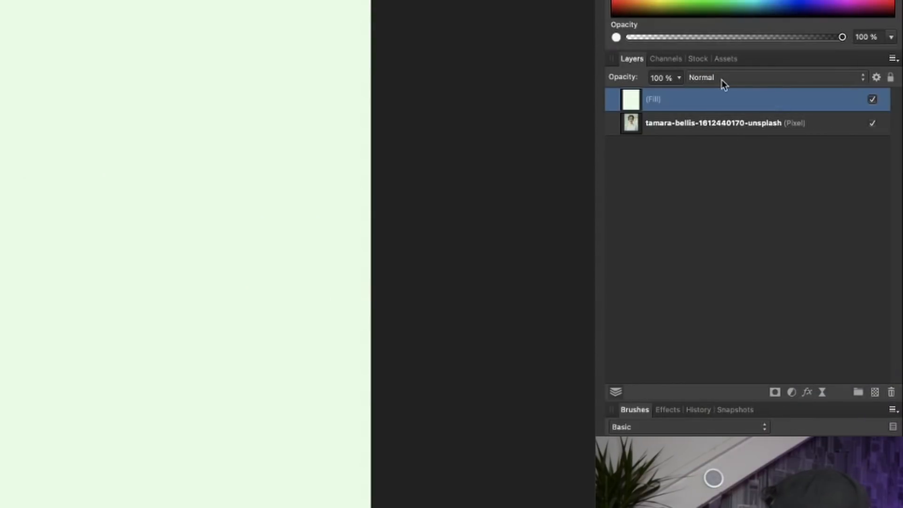
Set the fill layer's blend mode to Divide and toggle its visibility to compare the colour cast
left_click(721, 80)
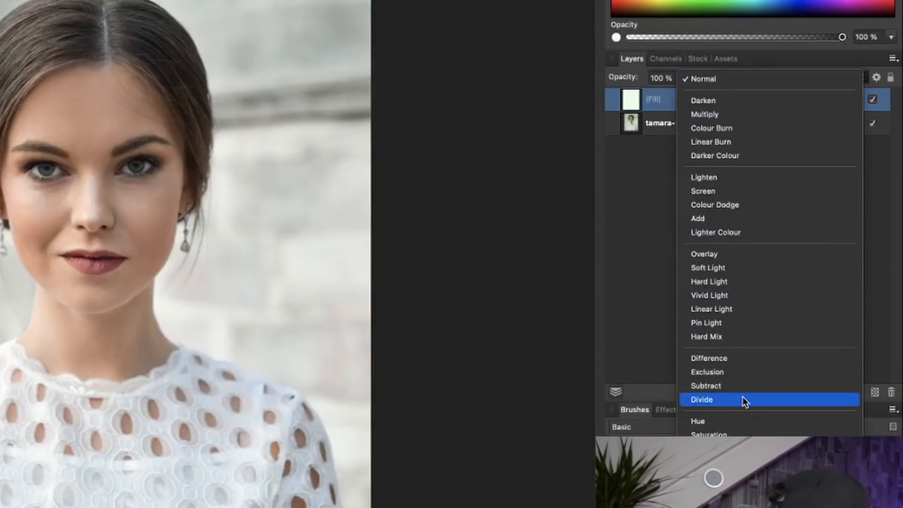
left_click(745, 401)
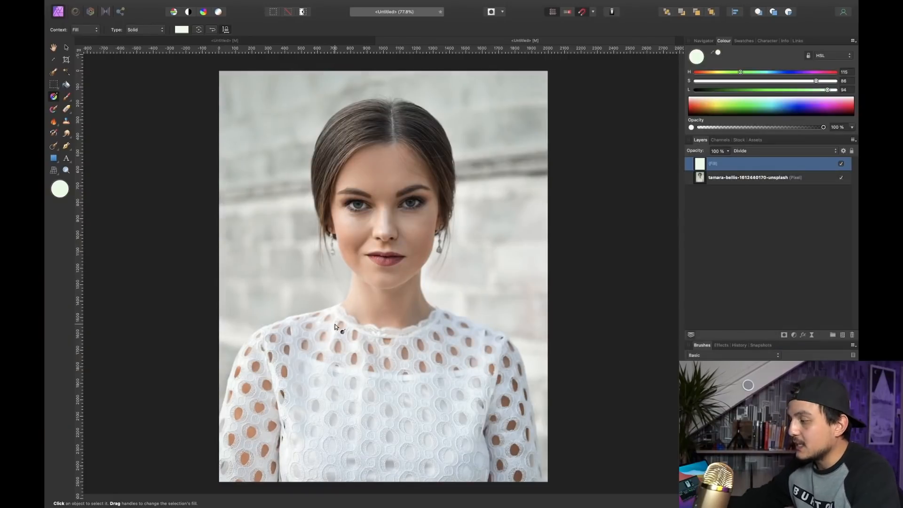
left_click(840, 163)
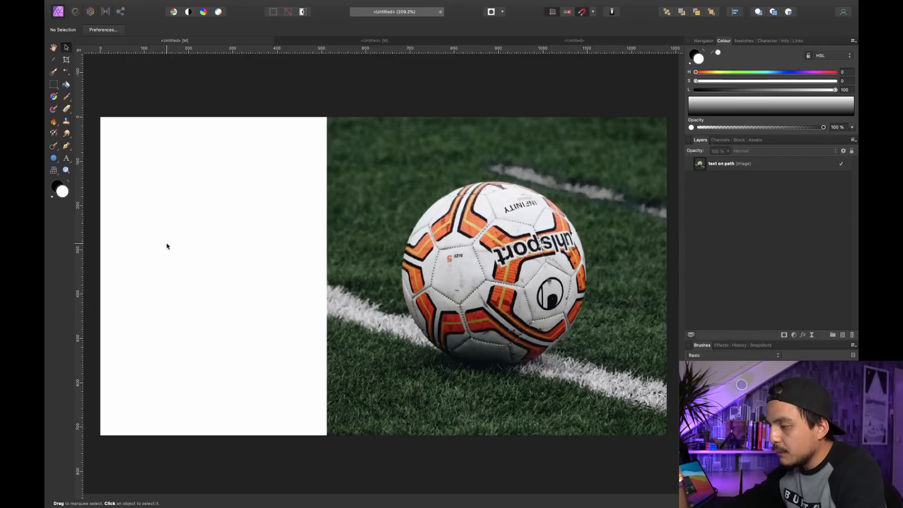
Draw an open S-shaped curve with the Pen tool across the white area beside the football image
key("p")
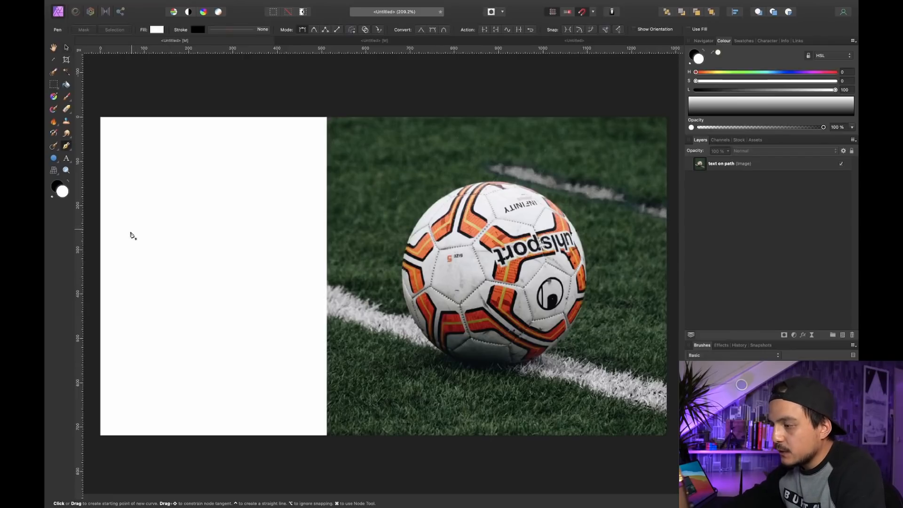
left_click(117, 288)
left_click_drag(177, 251, 199, 247)
left_click_drag(209, 313, 215, 357)
left_click_drag(284, 310, 292, 258)
left_click(307, 211)
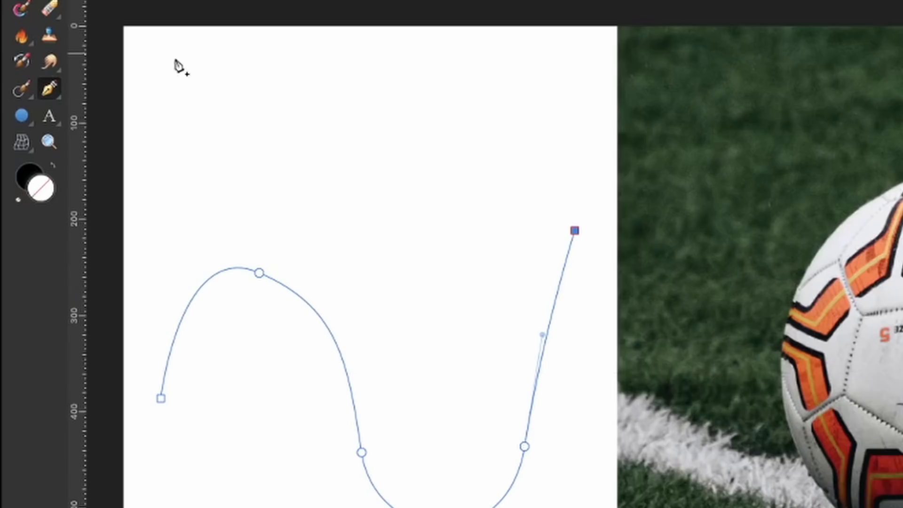
Turn the curve into a text path with the Artistic Text tool and enter "CURVED LINE AWESOME" along it
left_click(50, 117)
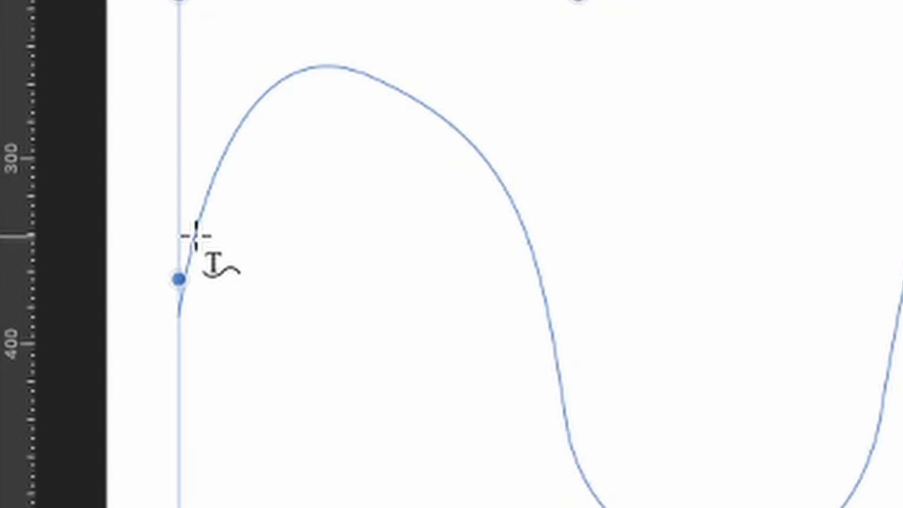
left_click(191, 238)
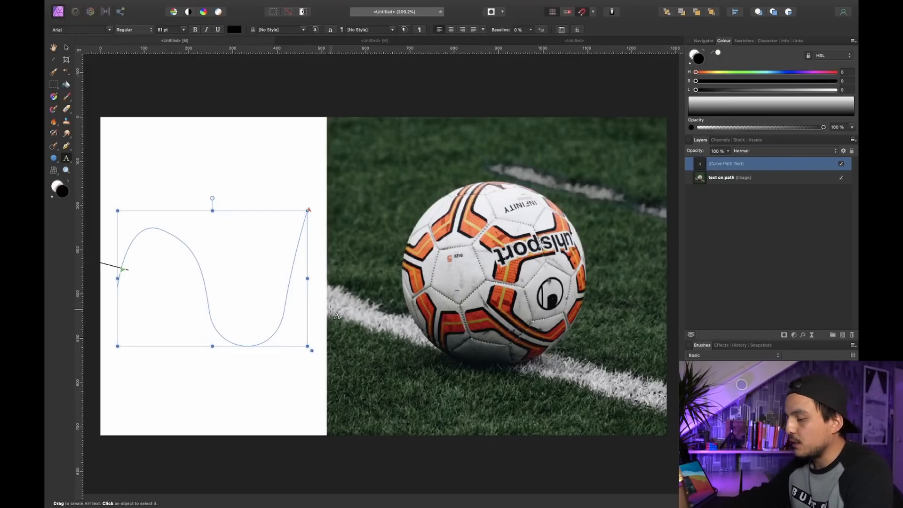
type("CUR")
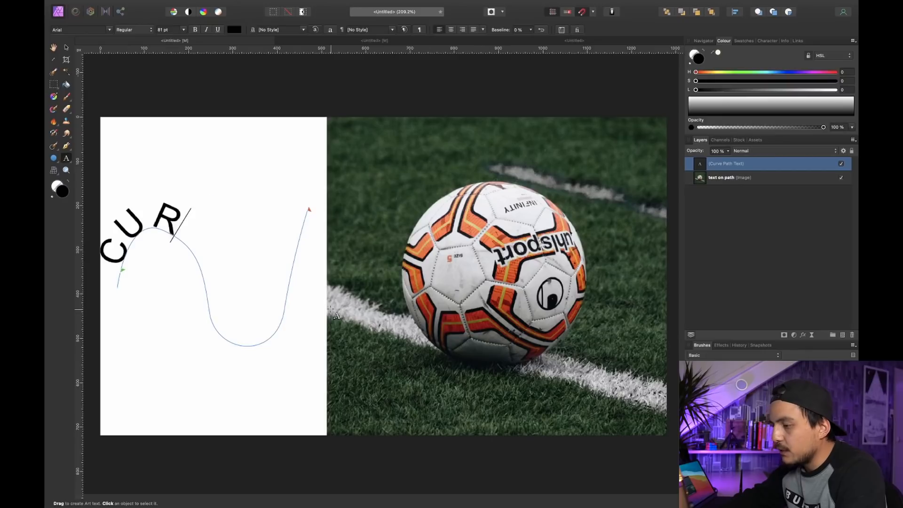
type("VED LINE AWESOME")
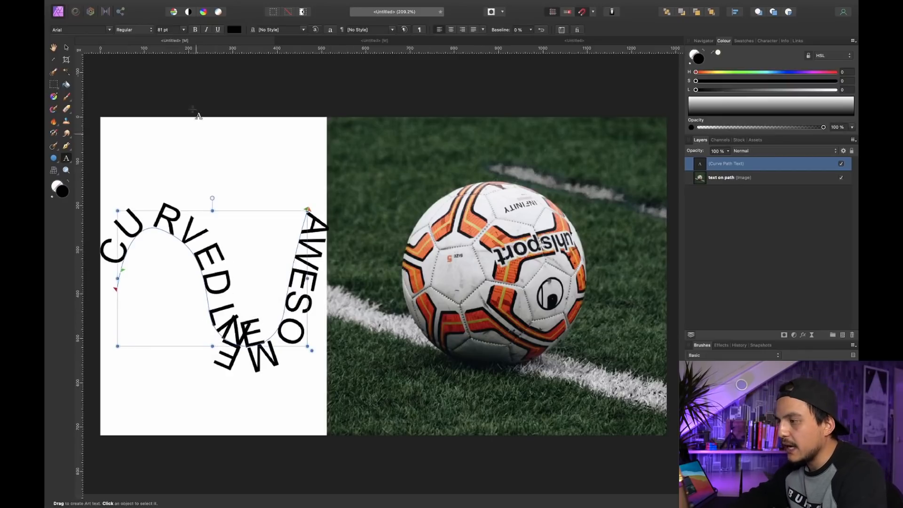
Set the size of all the text on the curve to 36 pt and deselect the characters
key("super+a")
left_click(184, 30)
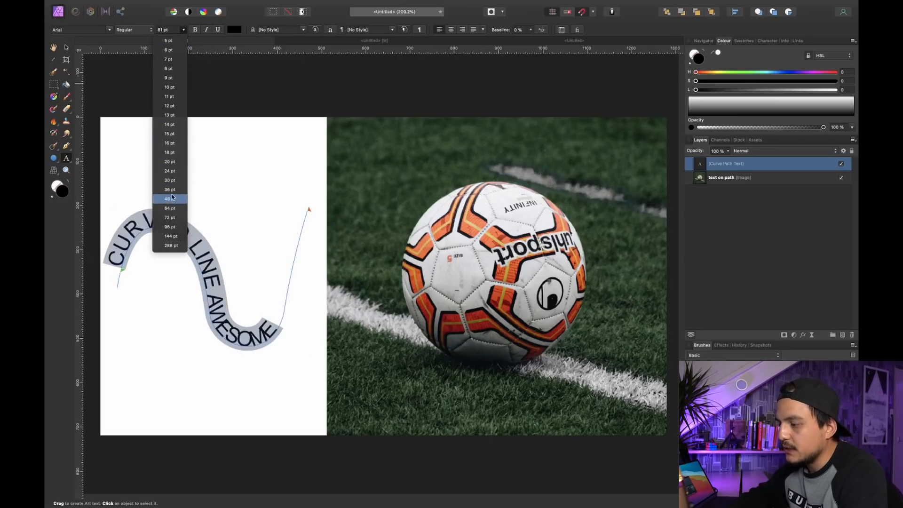
left_click(169, 189)
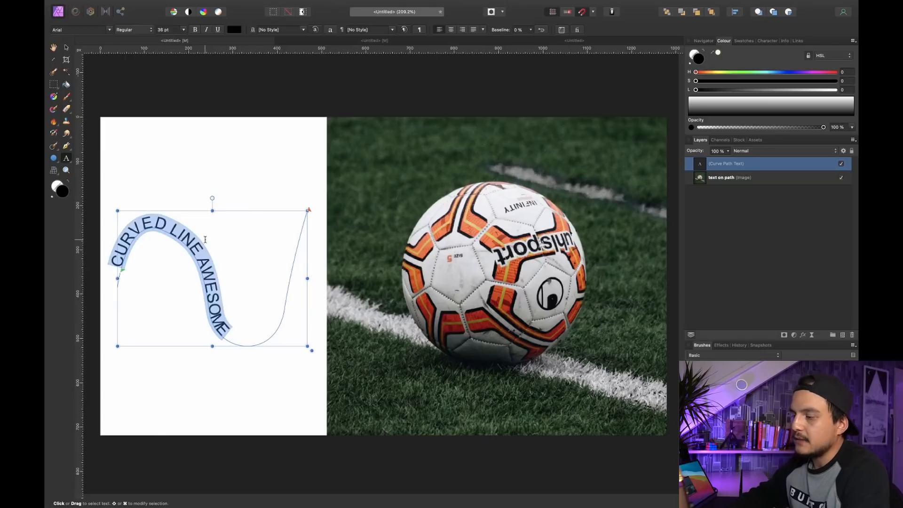
left_click(215, 260)
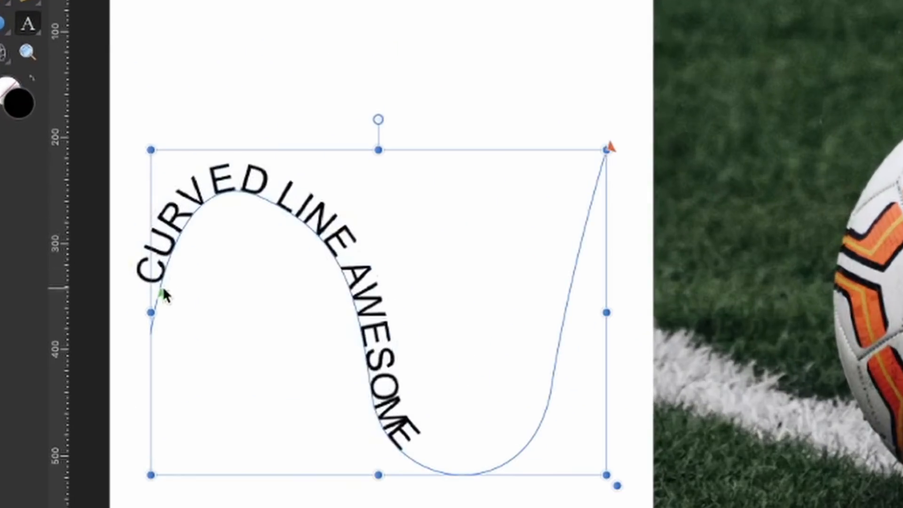
Redistribute the text over the curve's second half with its path start markers, and set its baseline to -4%
mouse_move(162, 289)
left_mouse_down()
mouse_move(188, 264)
mouse_move(246, 247)
mouse_move(198, 221)
mouse_move(252, 195)
mouse_move(296, 222)
mouse_move(334, 276)
mouse_move(362, 358)
mouse_move(431, 410)
left_mouse_up()
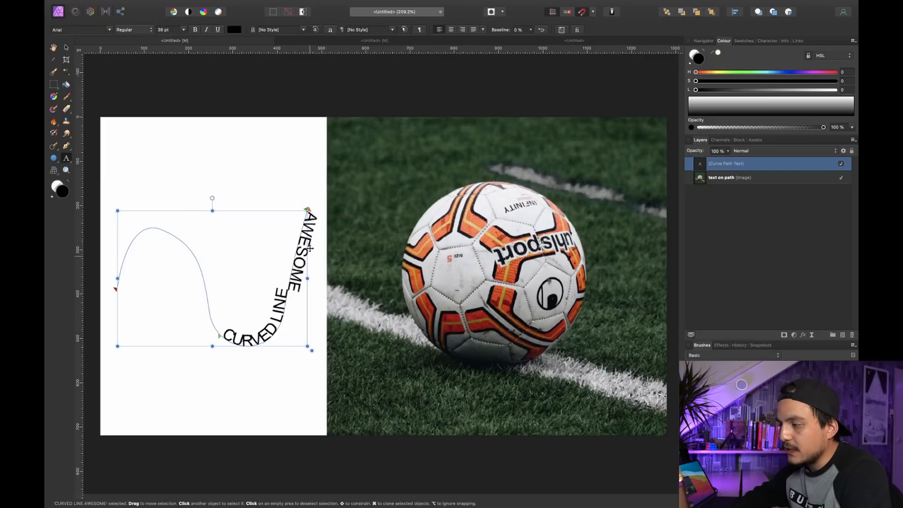
left_click_drag(307, 210, 300, 229)
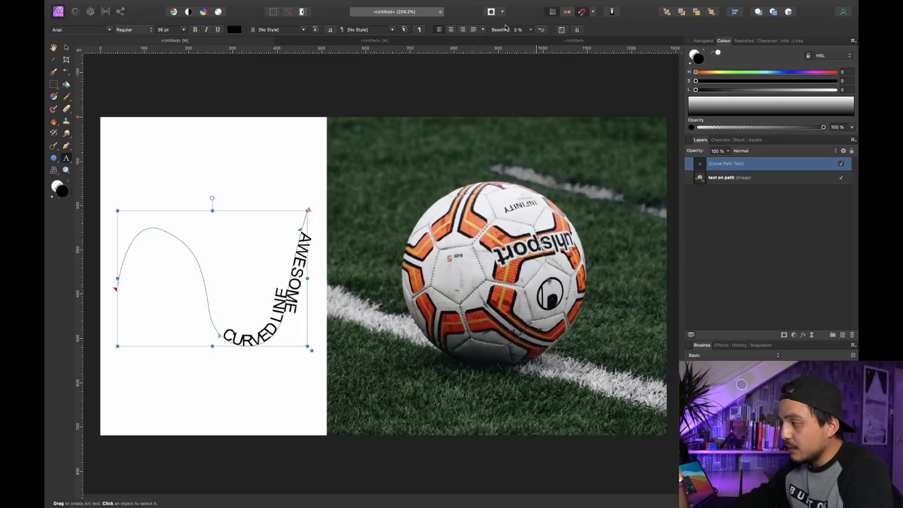
left_click_drag(503, 34, 472, 35)
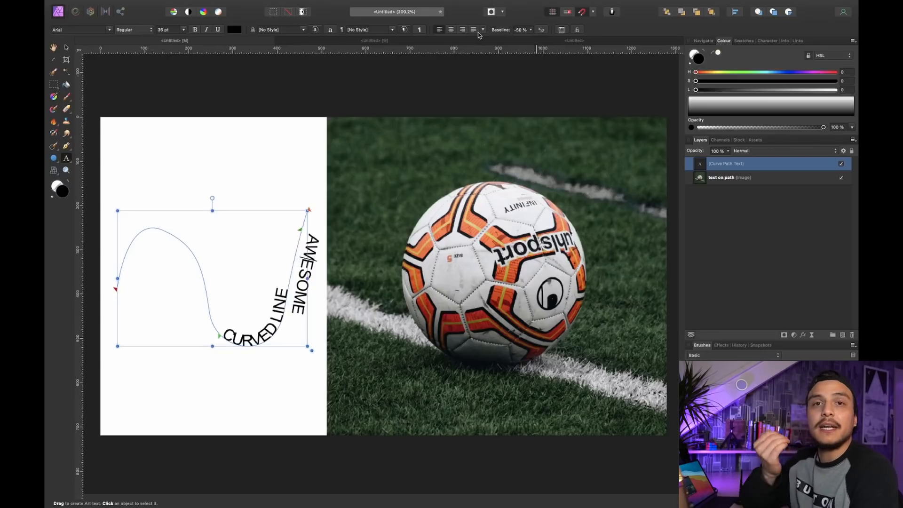
left_click_drag(478, 35, 501, 39)
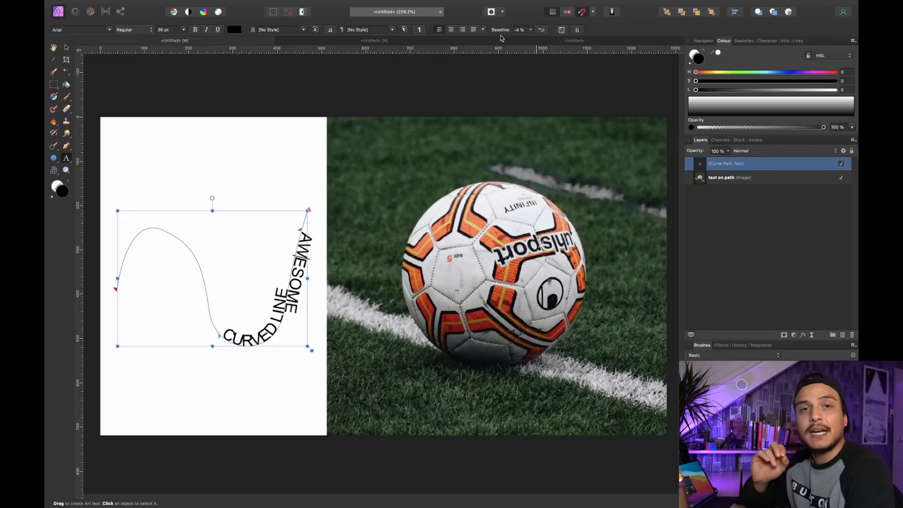
Delete the curve text layer and move the football image to the middle of the canvas
left_click(779, 184)
left_click(783, 165)
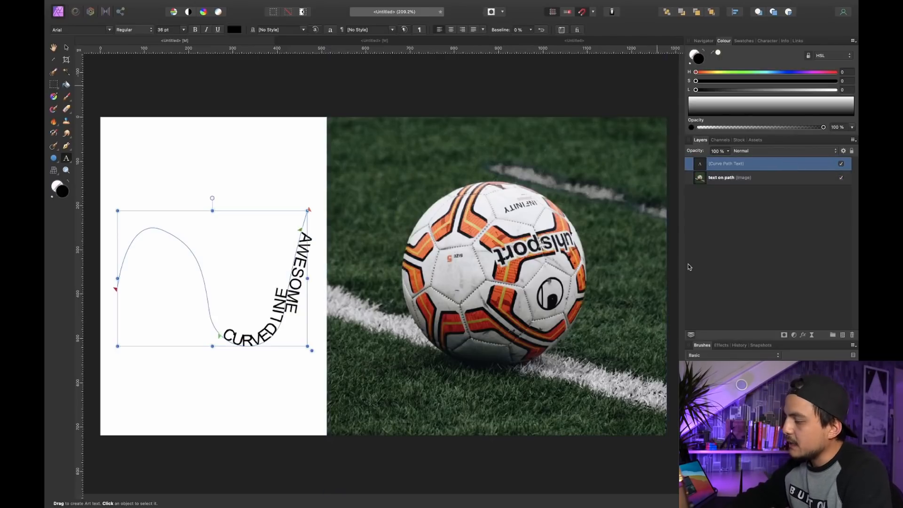
key("Delete")
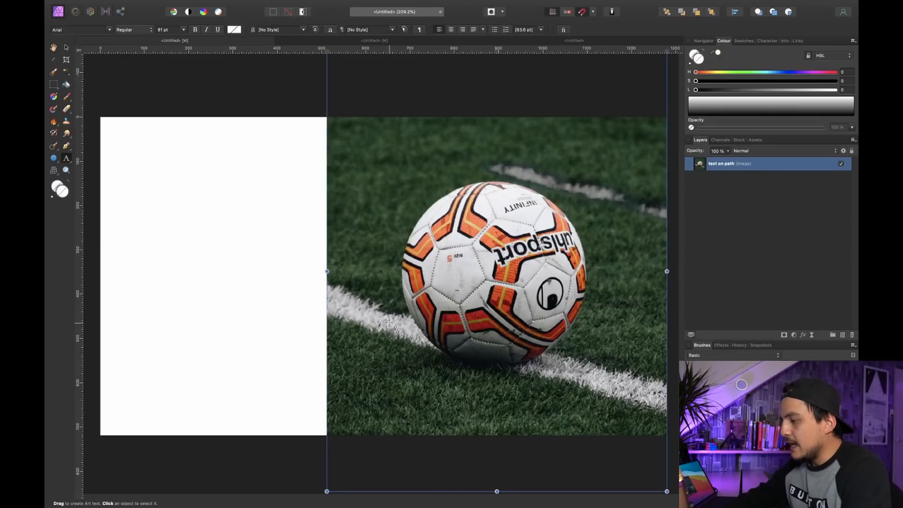
key("v")
left_click_drag(389, 324, 295, 314)
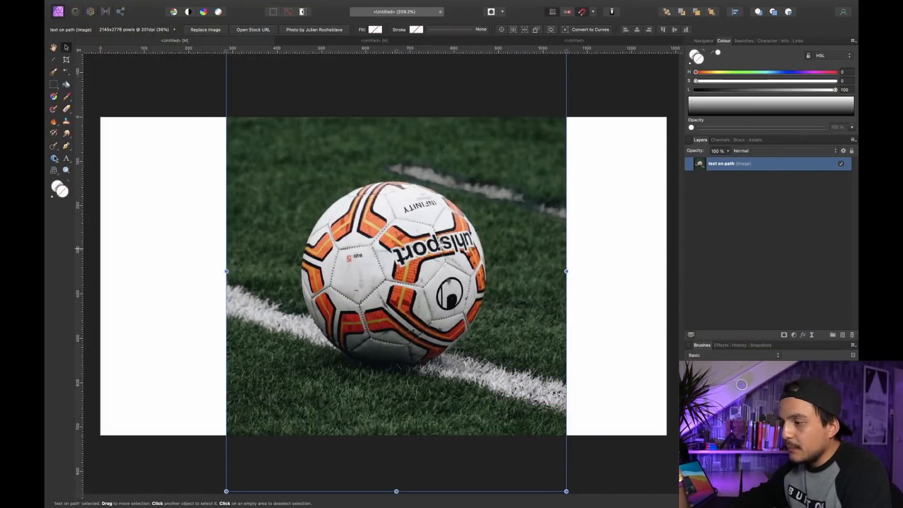
Draw an ellipse over the football, then resize and nudge it to match the ball's outline
left_click(54, 159)
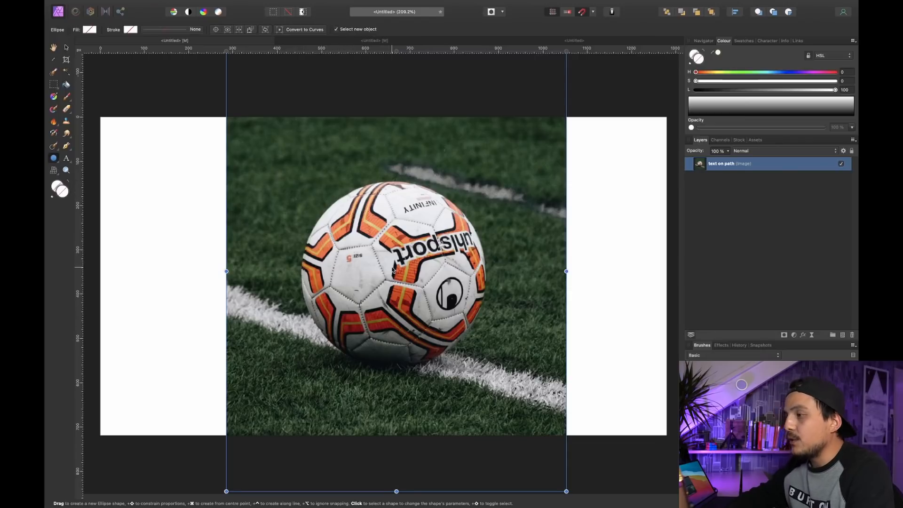
left_click_drag(294, 168, 487, 372)
left_click_drag(294, 178, 300, 183)
key("Up")
key("Up")
key("Up")
key("Up")
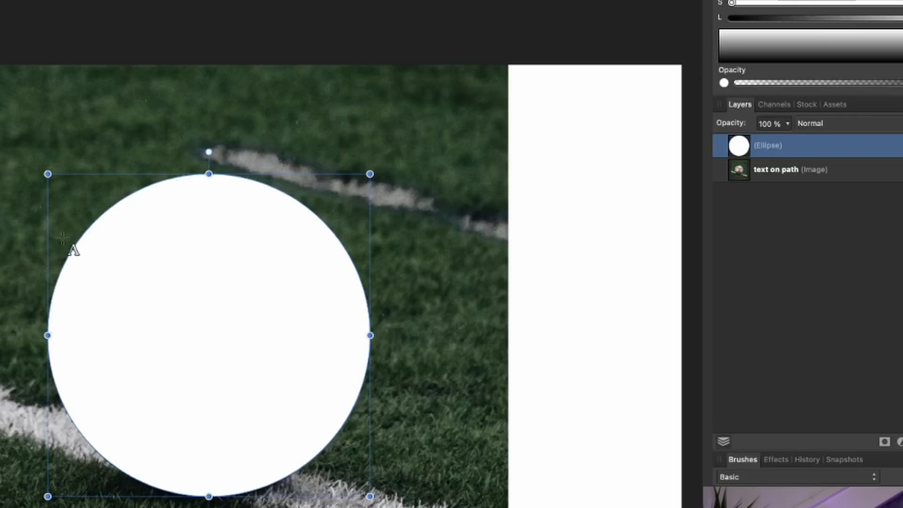
Add the text "TYPE TEXT" along the ellipse's path, reversing the path so it arches outside over the ball
left_click(77, 233)
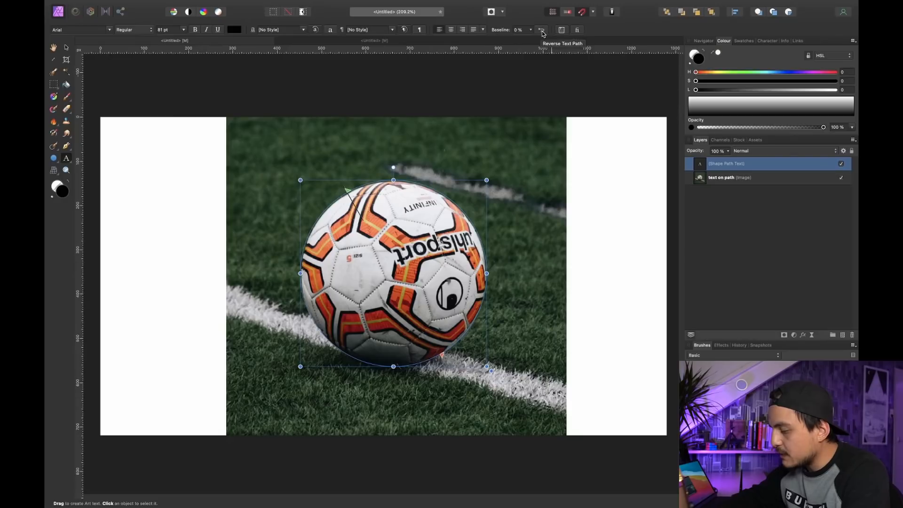
left_click(624, 87)
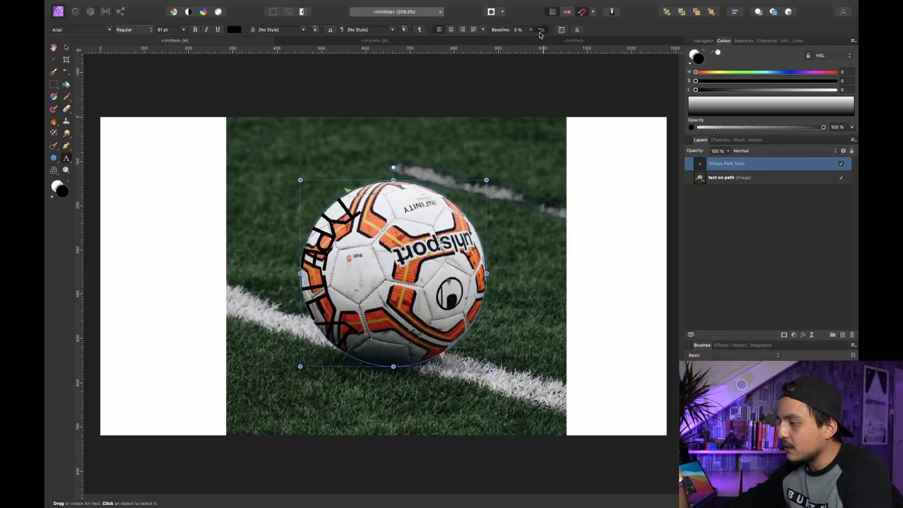
left_click(541, 31)
left_click_drag(438, 193, 343, 241)
Change the colour of the arched text to white and deselect it
left_click(234, 30)
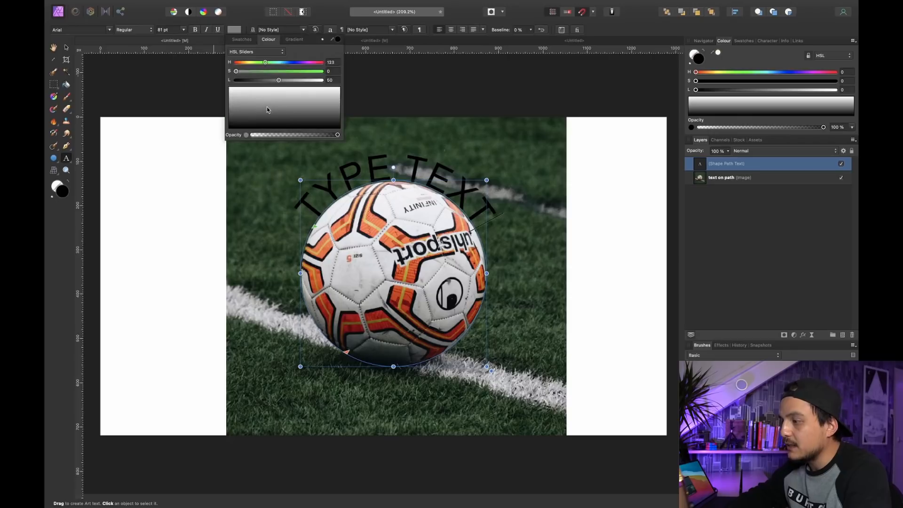
left_click_drag(262, 97, 201, 71)
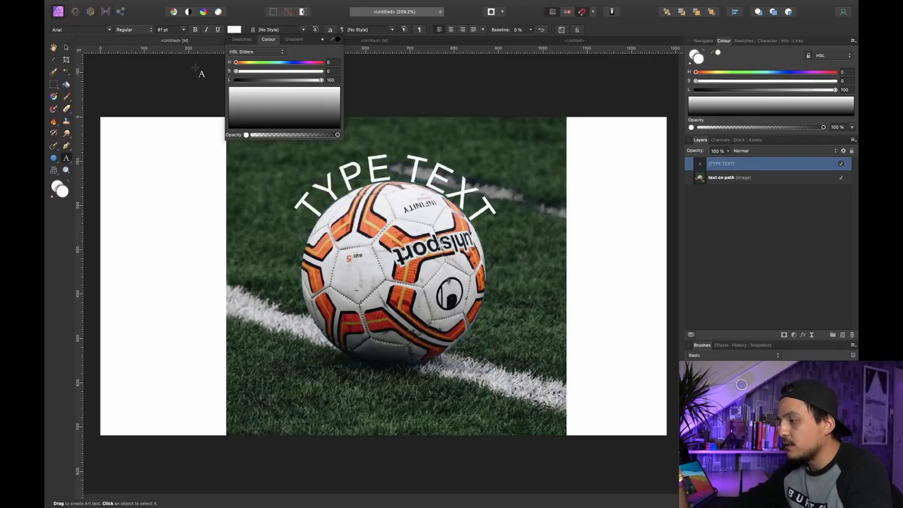
left_click(726, 216)
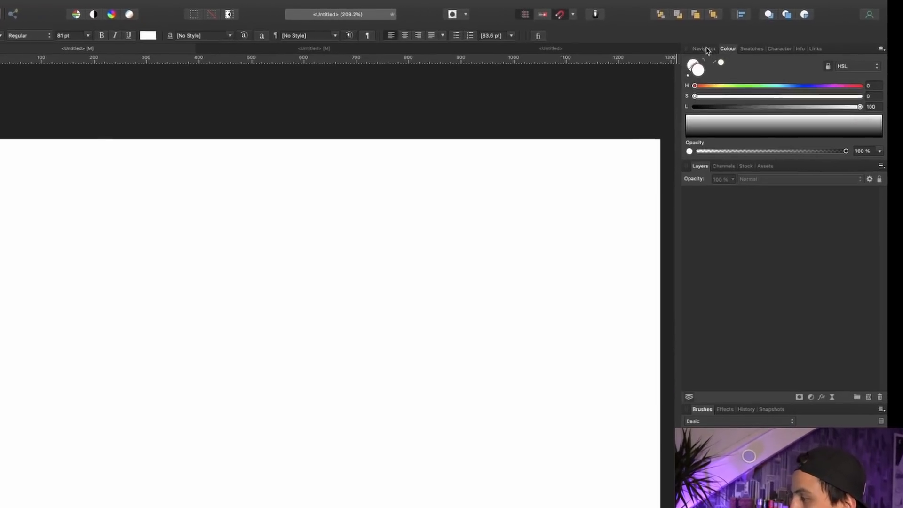
Look through the Navigator, Colour, Swatches and Character panels, and dock the Navigator as its own column beside the tools
left_click(705, 41)
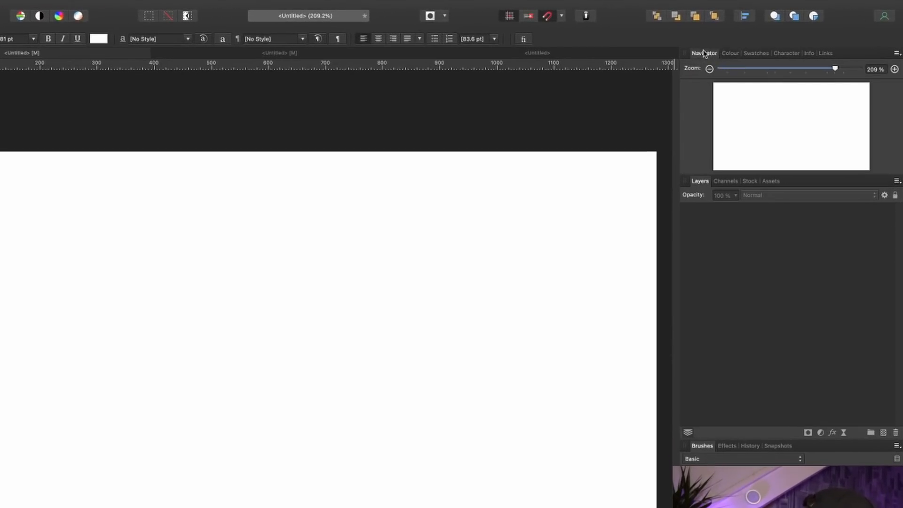
left_click(730, 53)
left_click(756, 53)
left_click(784, 53)
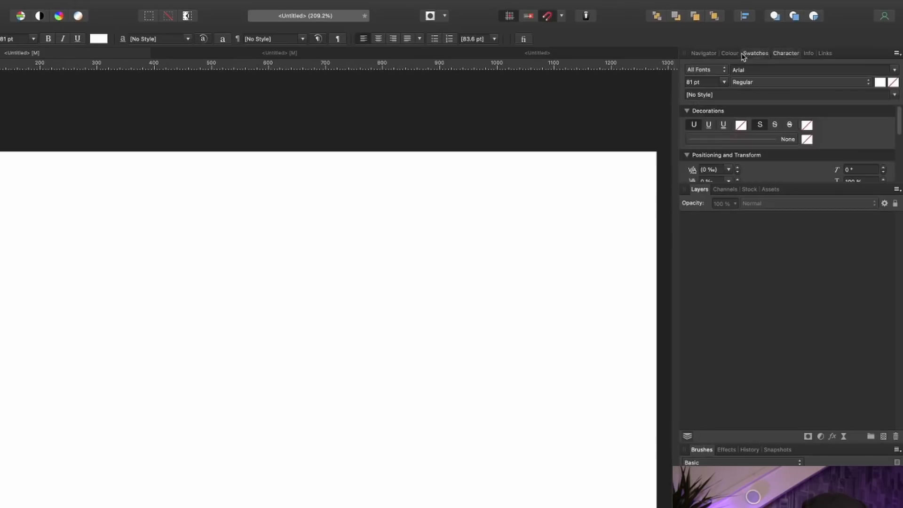
left_click(701, 53)
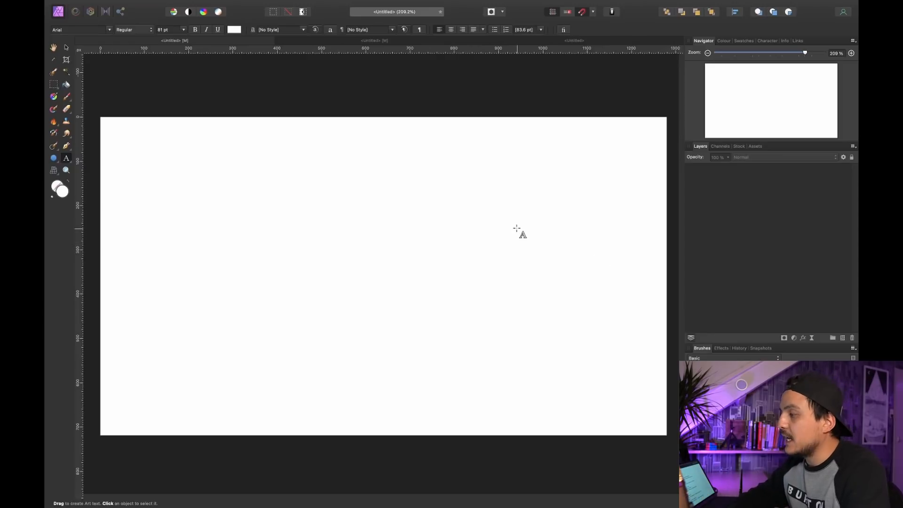
left_click_drag(700, 42, 97, 64)
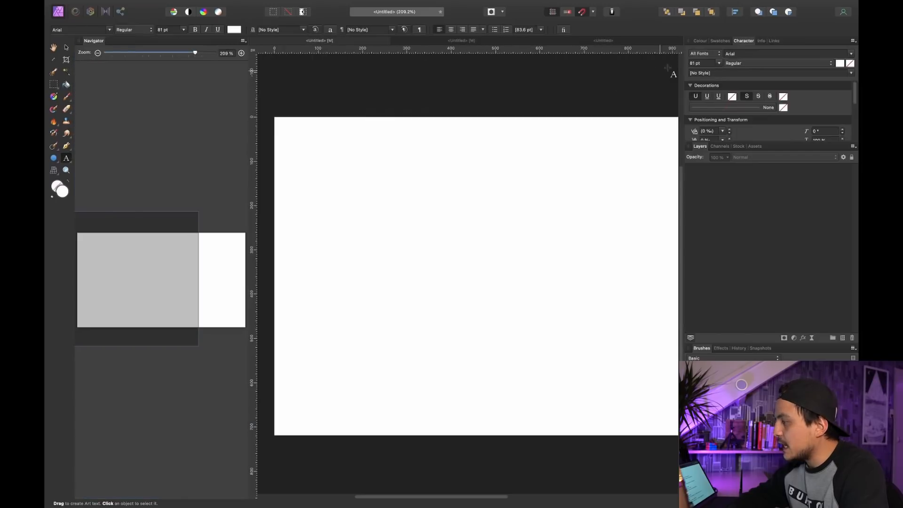
Dock the Colour panel above the Navigator, and save the layout as a studio preset named "MESSED UP"
left_click_drag(705, 44, 117, 145)
left_click_drag(118, 108, 106, 52)
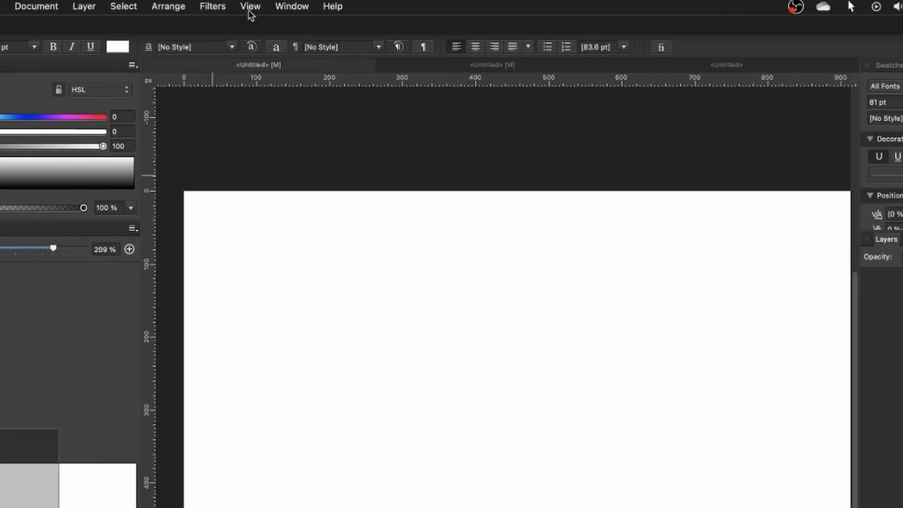
left_click(315, 6)
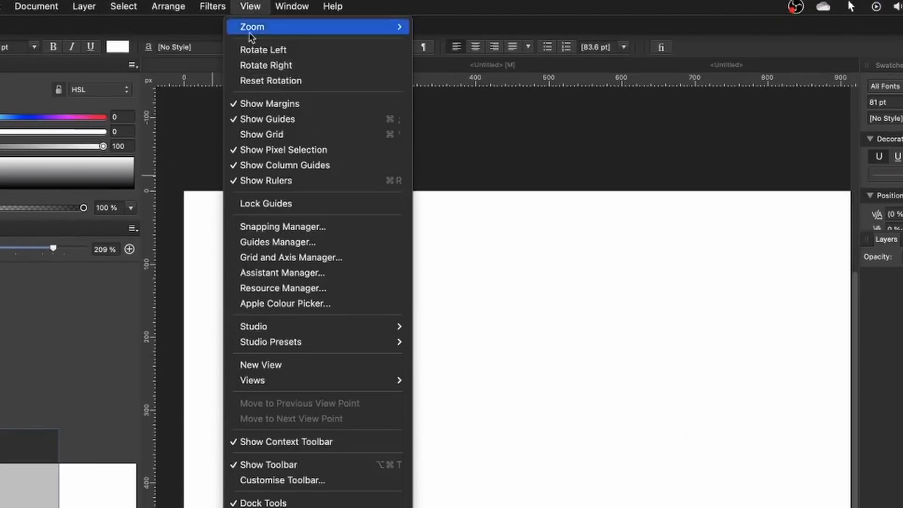
mouse_move(277, 342)
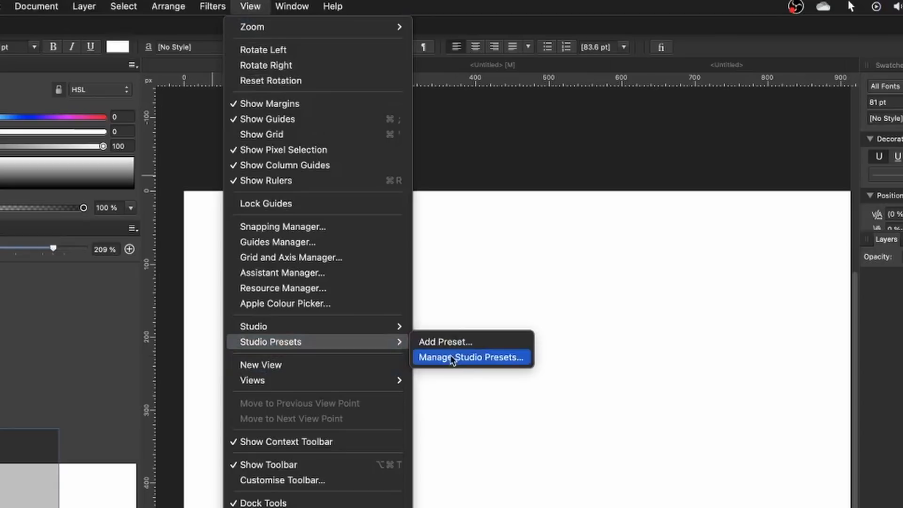
left_click(463, 343)
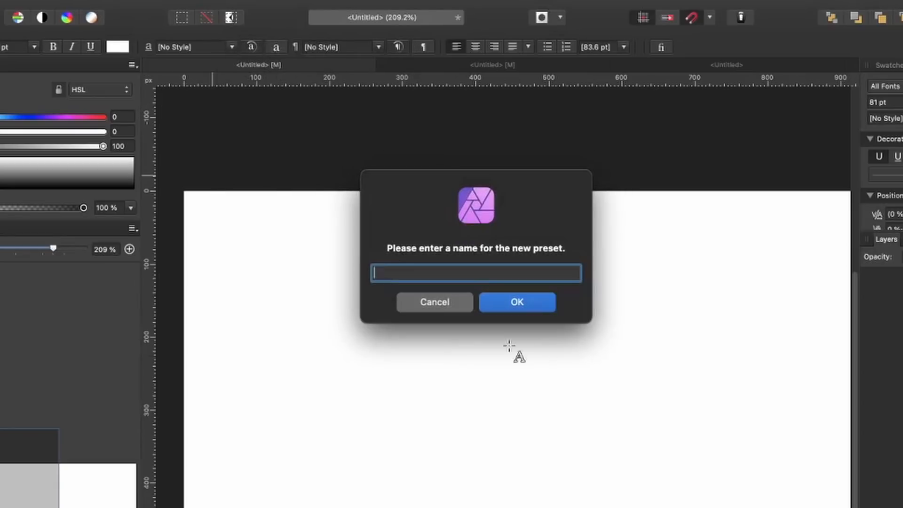
type("MESSED UP")
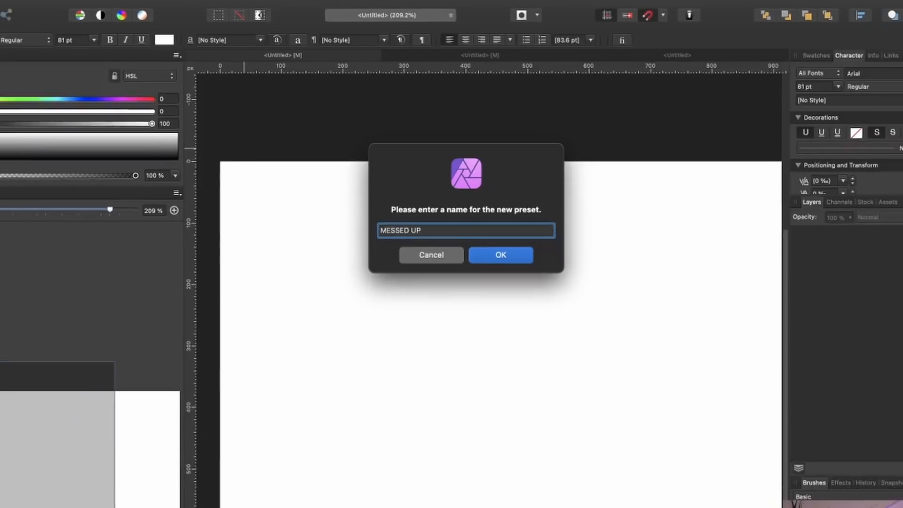
key("Return")
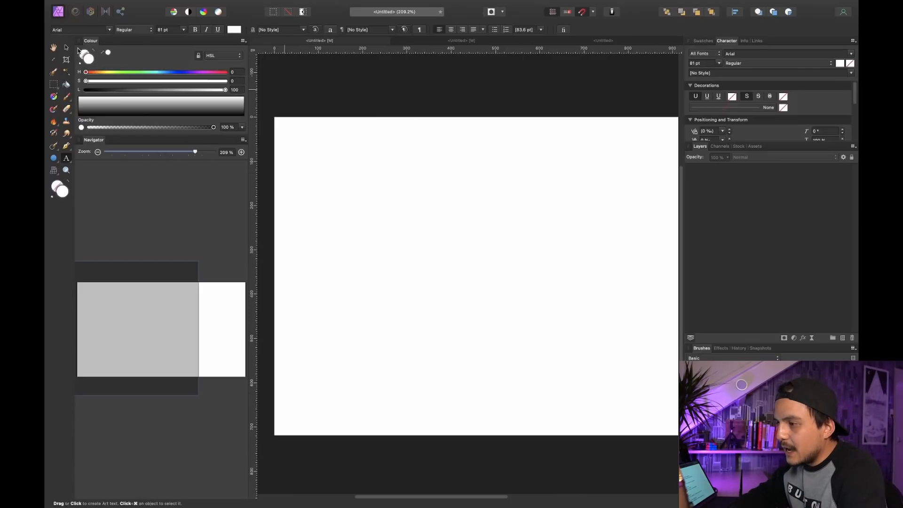
Return the Colour and Navigator panels to the group with Swatches and Character, placing the Navigator first
left_click_drag(88, 42, 708, 42)
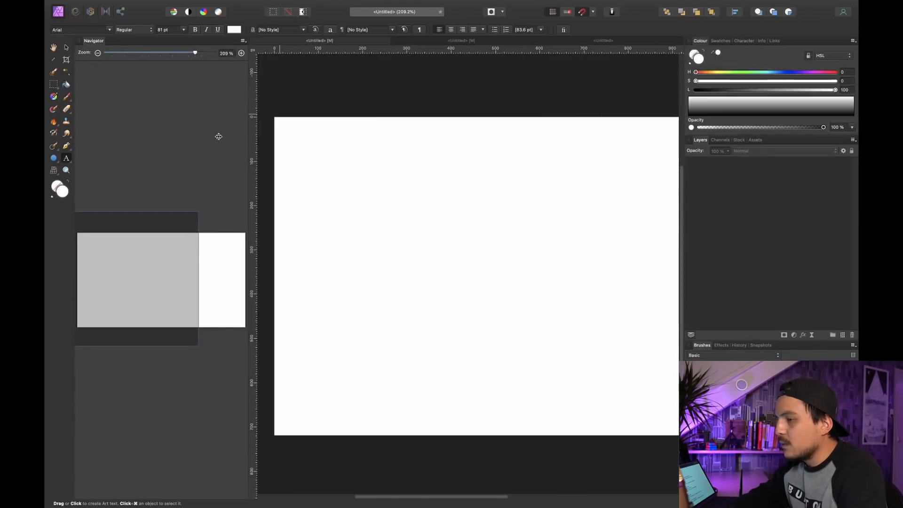
left_click_drag(95, 42, 699, 43)
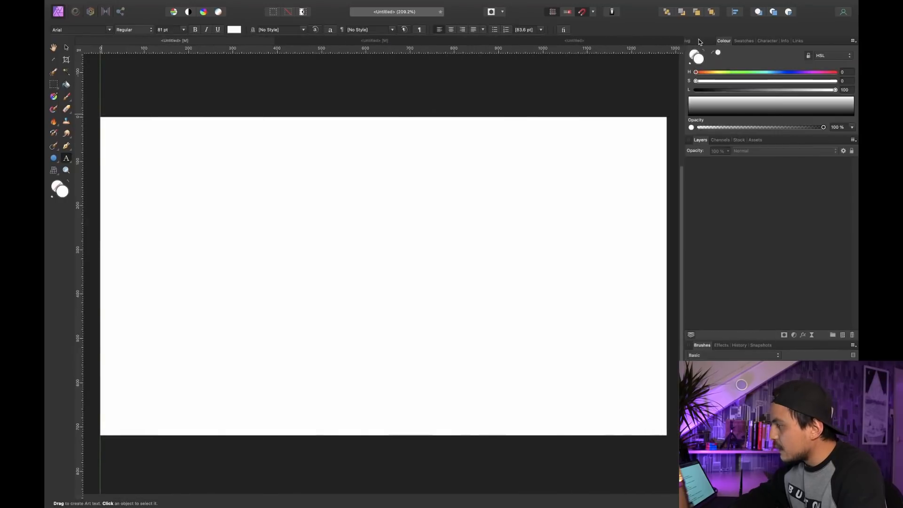
left_click(695, 41)
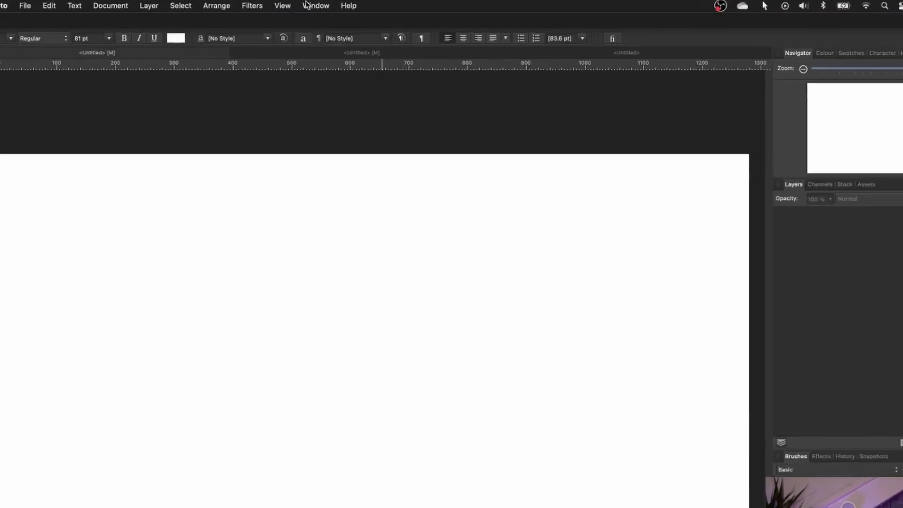
Apply the "MESSED UP" studio preset to the workspace
left_click(315, 5)
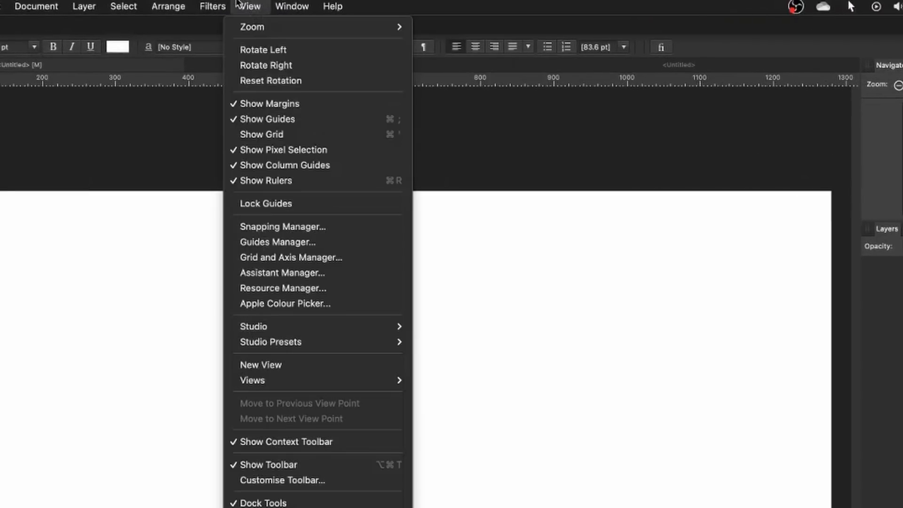
mouse_move(310, 348)
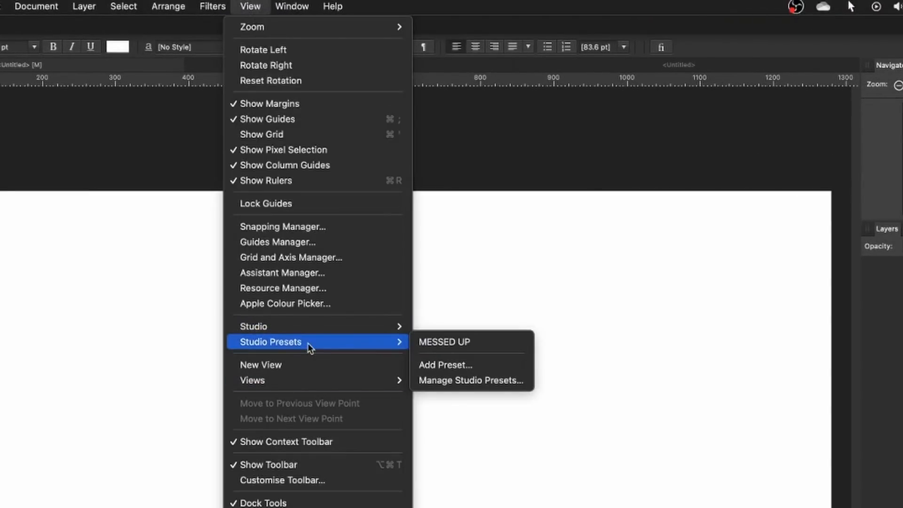
left_click(464, 342)
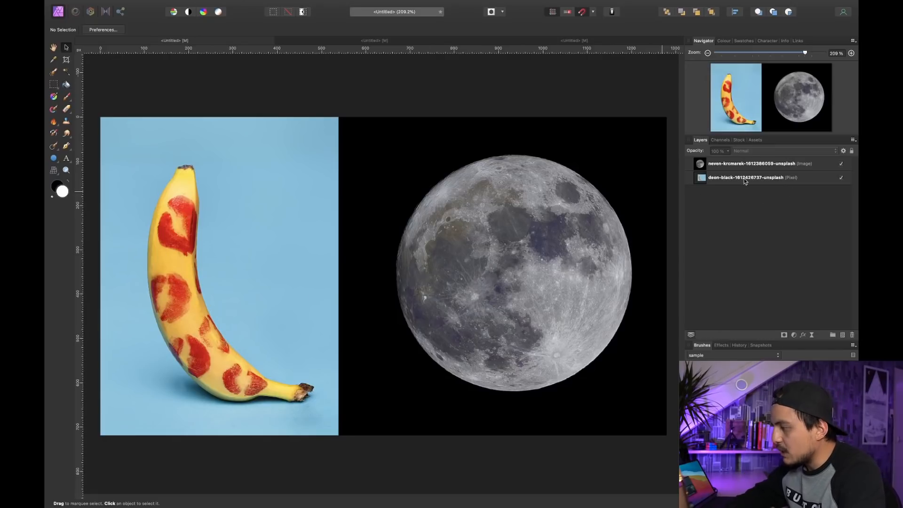
On the banana photo layer, enlarge the Selection Brush to 40 px and select the banana
scroll(327, 202, "left", 2)
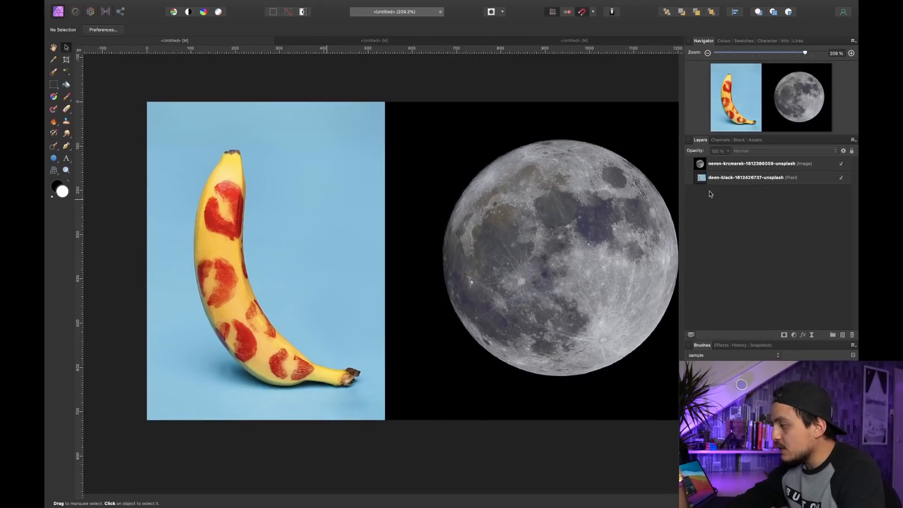
left_click(749, 178)
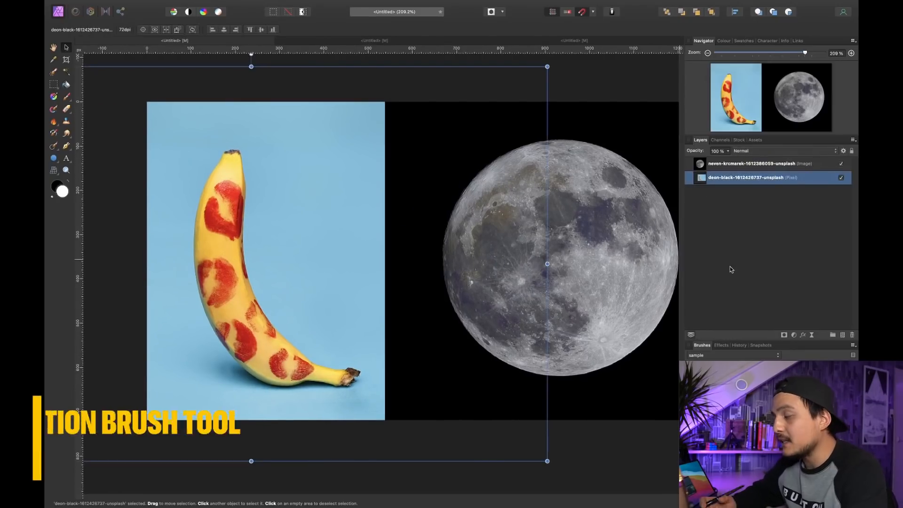
key("w")
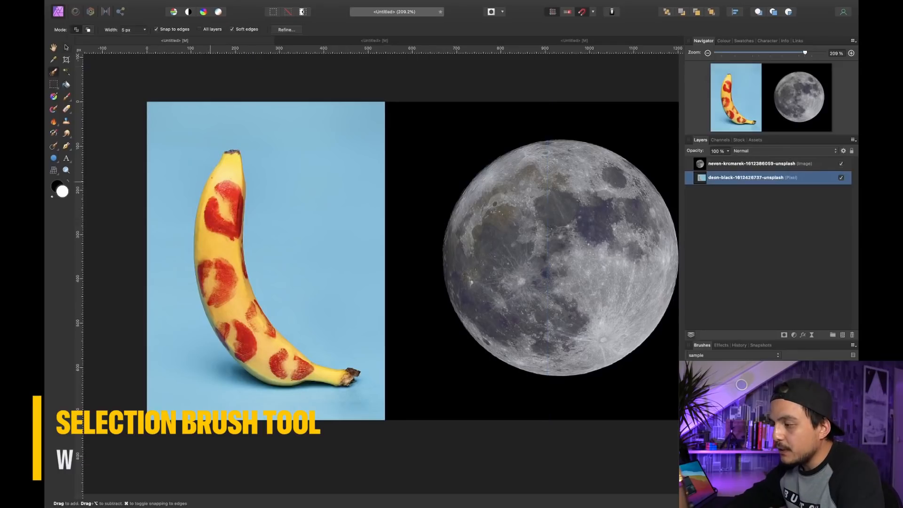
key("bracketright")
key("bracketright")
key("bracketright")
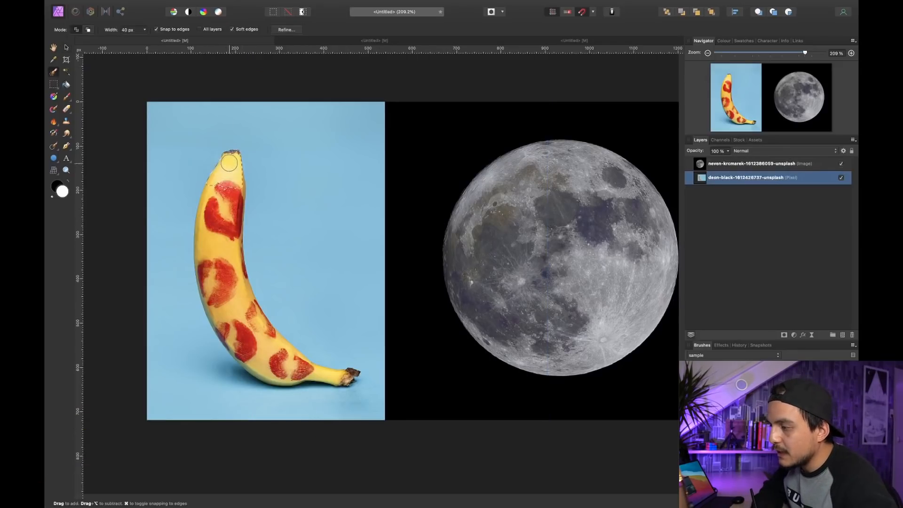
mouse_move(231, 159)
left_mouse_down()
mouse_move(228, 279)
mouse_move(220, 219)
mouse_move(224, 268)
mouse_move(253, 338)
mouse_move(209, 264)
mouse_move(229, 318)
mouse_move(205, 270)
mouse_move(239, 333)
left_mouse_up()
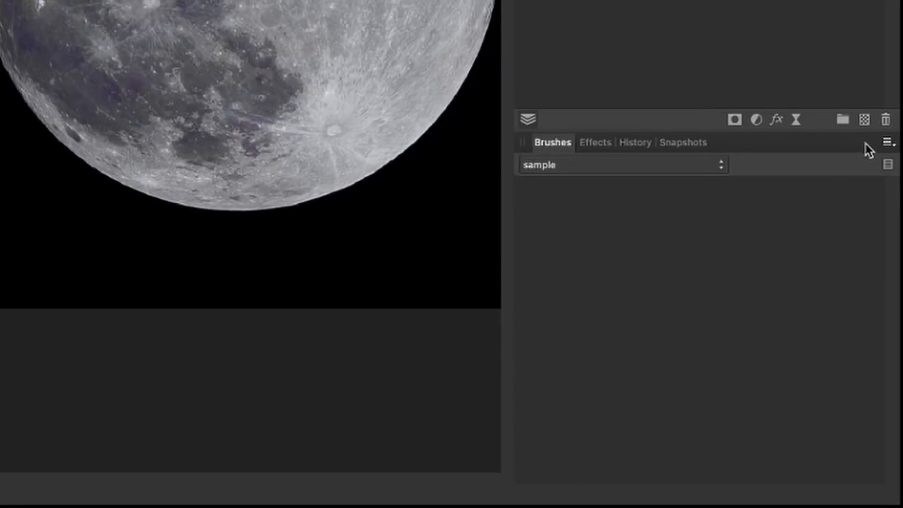
Create a new brush from the banana selection in the "sample" category and choose it for painting with the Brush Tool
left_click(887, 143)
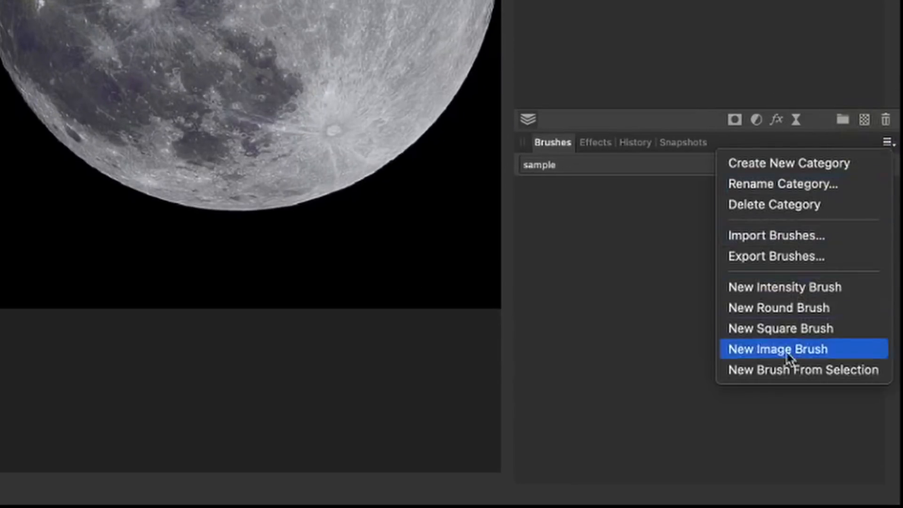
left_click(786, 372)
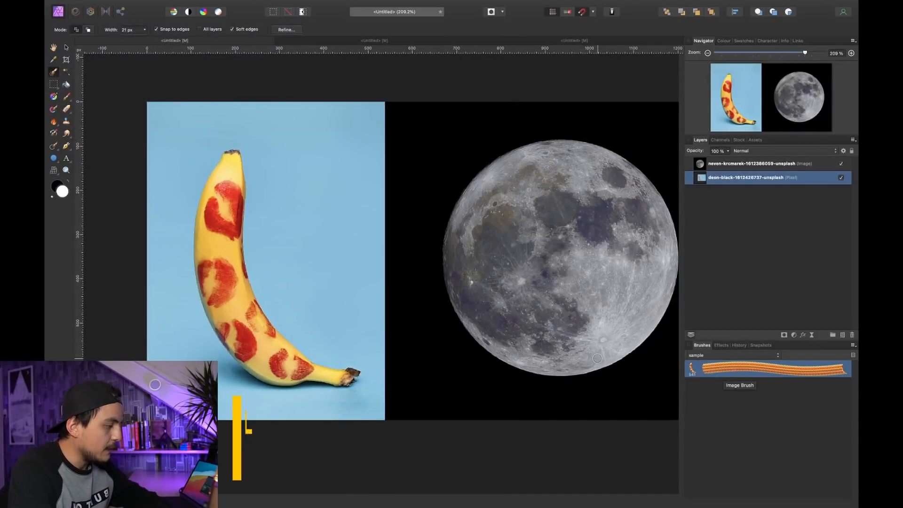
key("b")
left_click(742, 366)
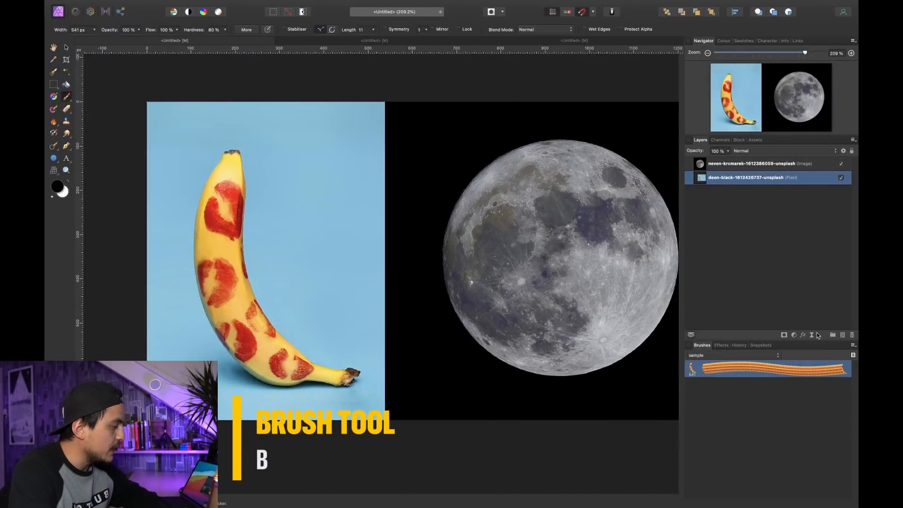
Add a pixel layer above the moon image and stamp a smaller banana beside the original at a brush width of 282.4 px
left_click(767, 163)
left_click(833, 336)
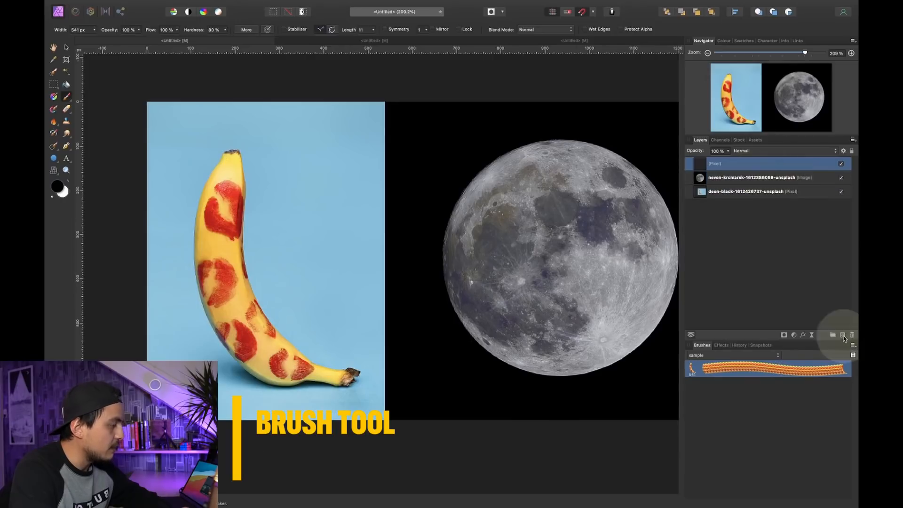
left_click_drag(393, 242, 366, 240)
key("bracketleft")
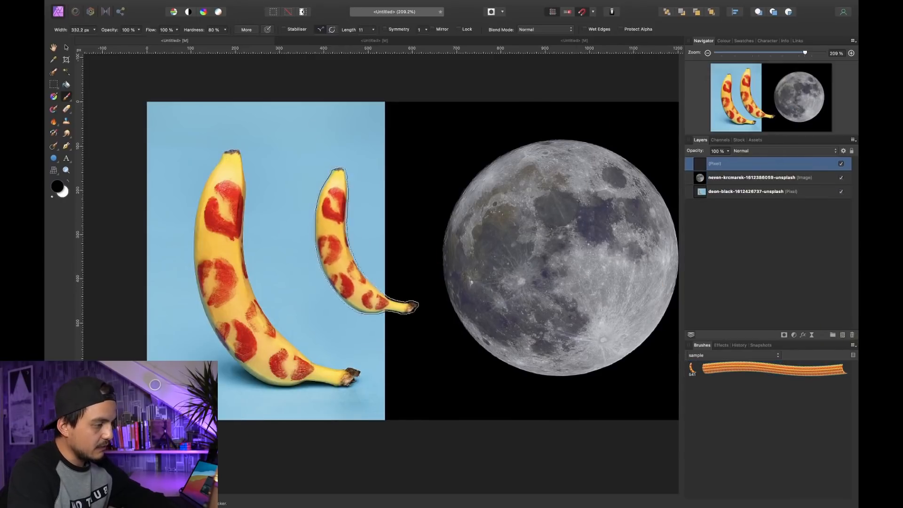
left_click(304, 224)
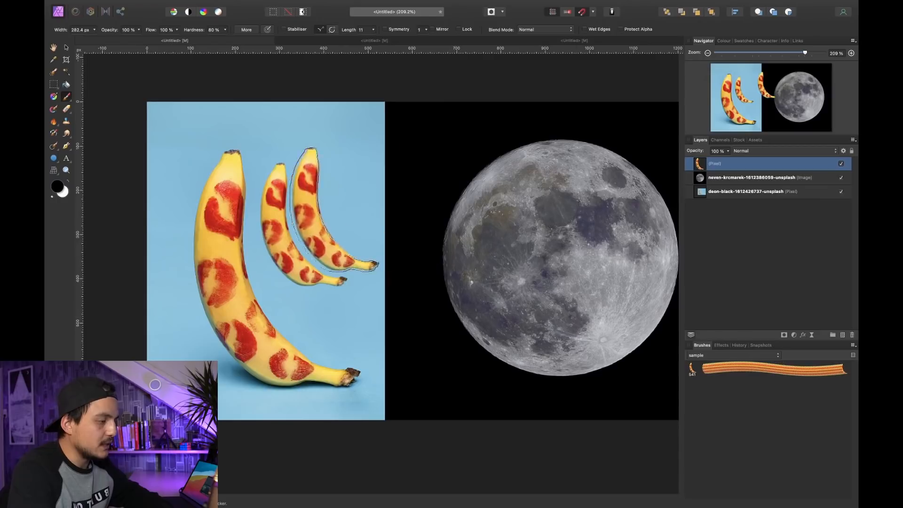
Test banana stamps at several spots, undoing each, and stamp one overlapping the lower part of the small banana
mouse_move(333, 206)
left_mouse_down()
mouse_move(547, 131)
mouse_move(221, 329)
mouse_move(546, 264)
mouse_move(332, 208)
left_mouse_up()
key("ctrl+z")
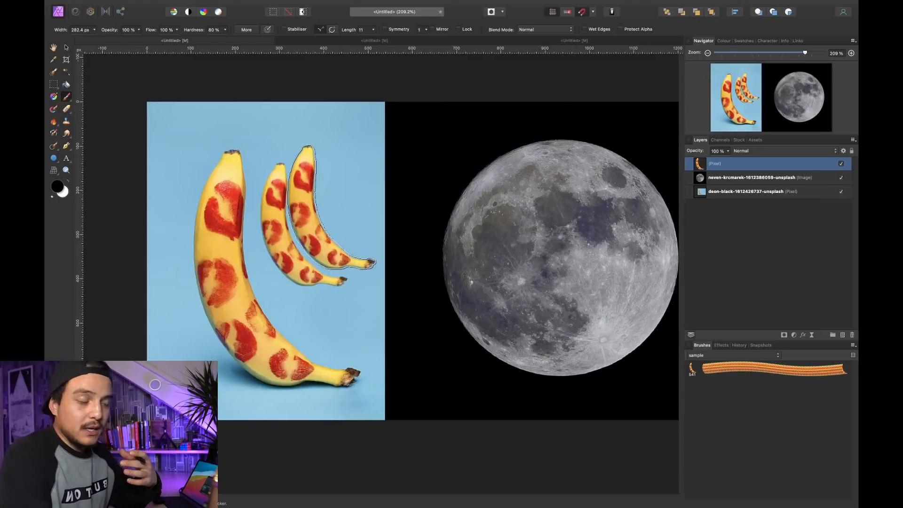
key("ctrl+z")
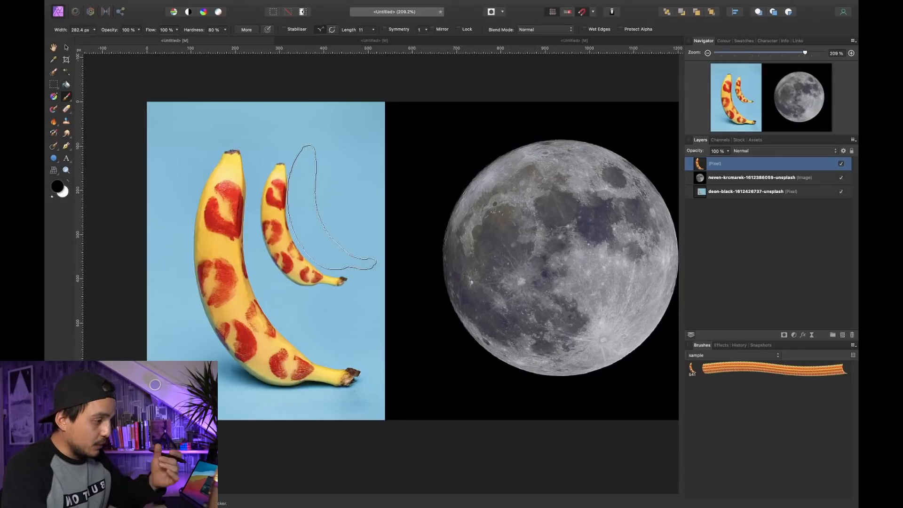
left_click(405, 229)
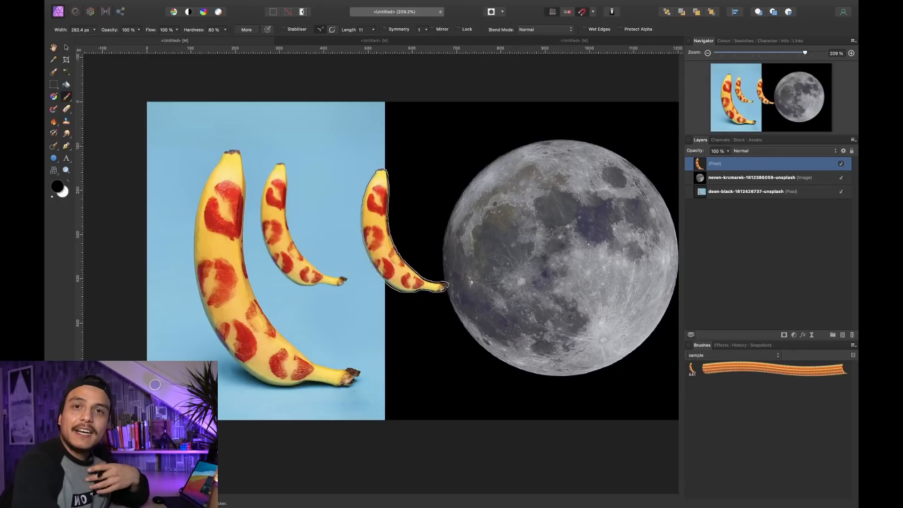
key("ctrl+z")
left_click(336, 223)
key("ctrl+z")
left_click(321, 269)
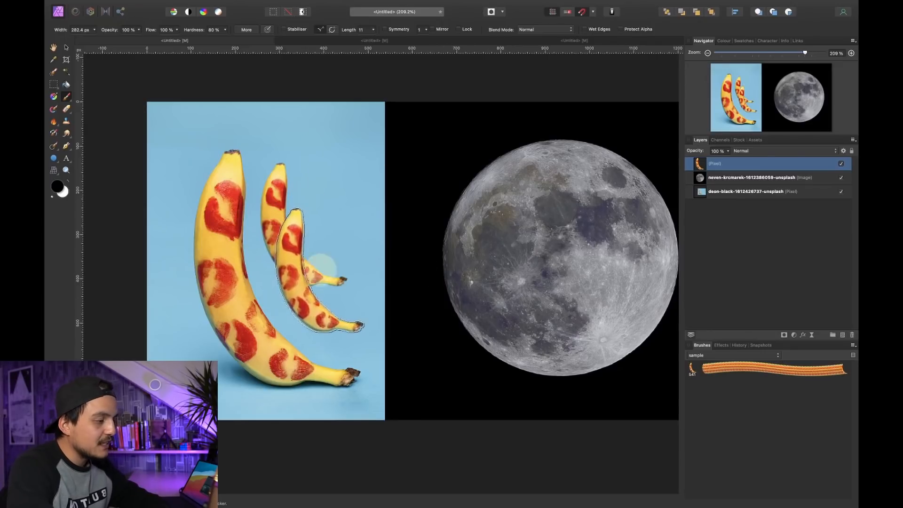
Select the moon image layer and try an elliptical marquee around the moon with From Centre turned off
left_click(739, 176)
scroll(478, 233, "right", 5)
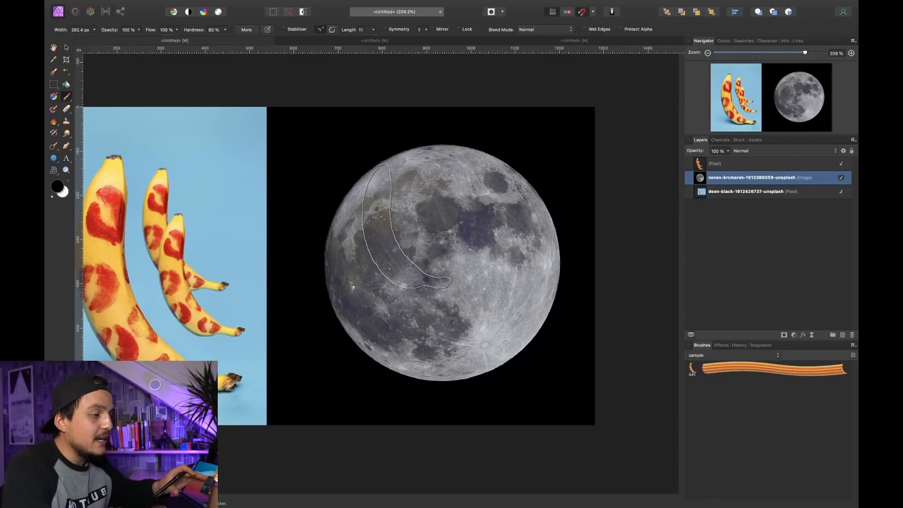
left_click(53, 85)
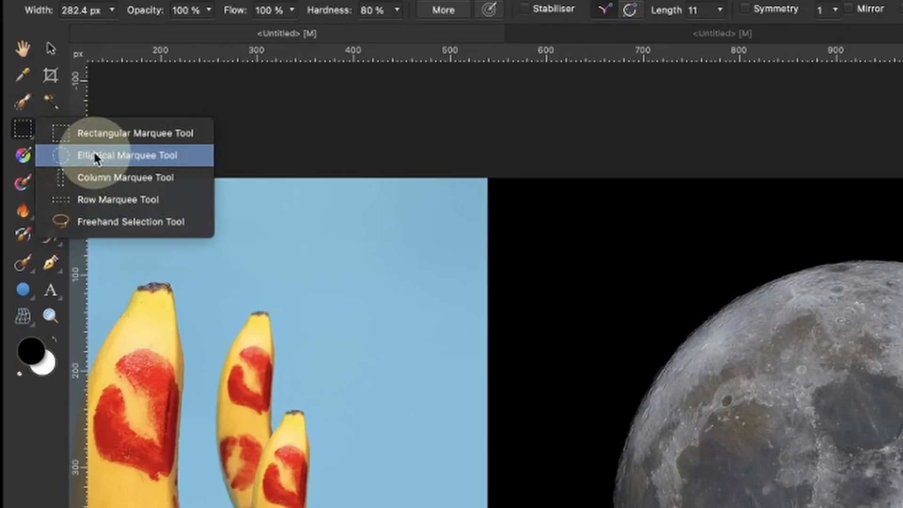
left_click(94, 154)
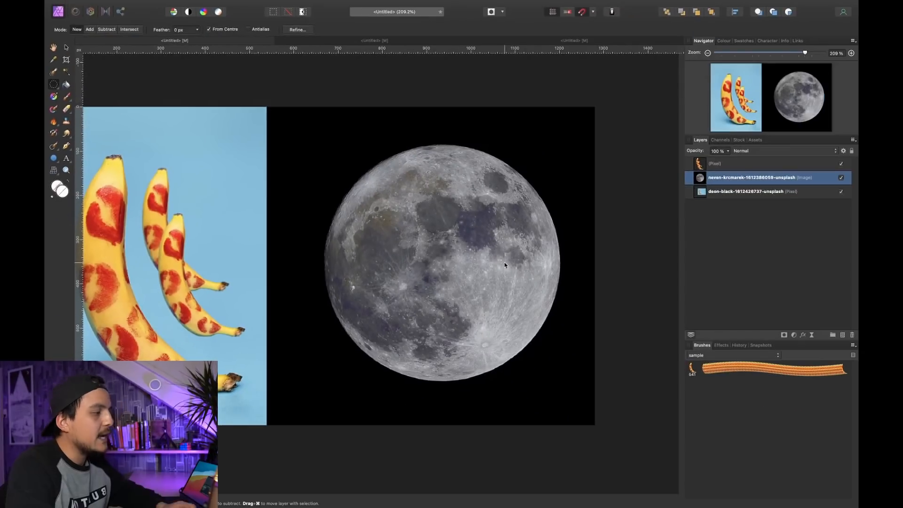
left_click(209, 30)
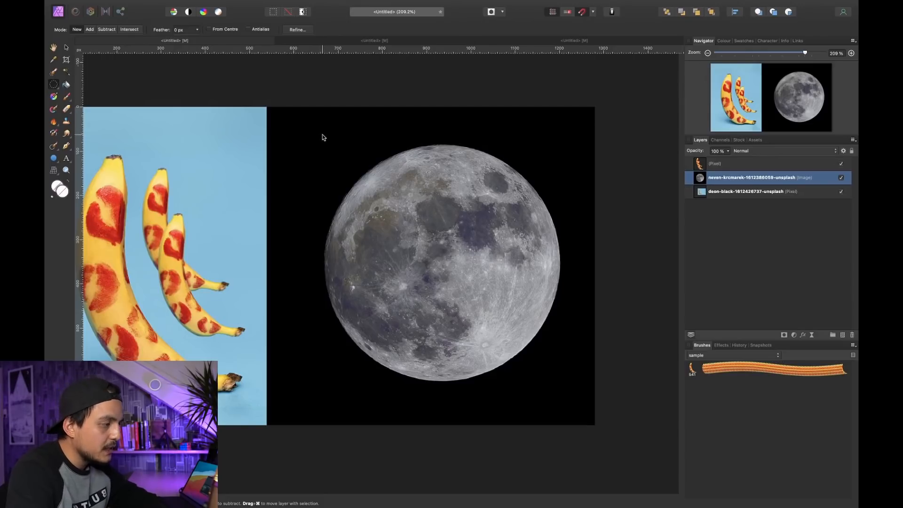
left_click_drag(343, 162, 559, 348)
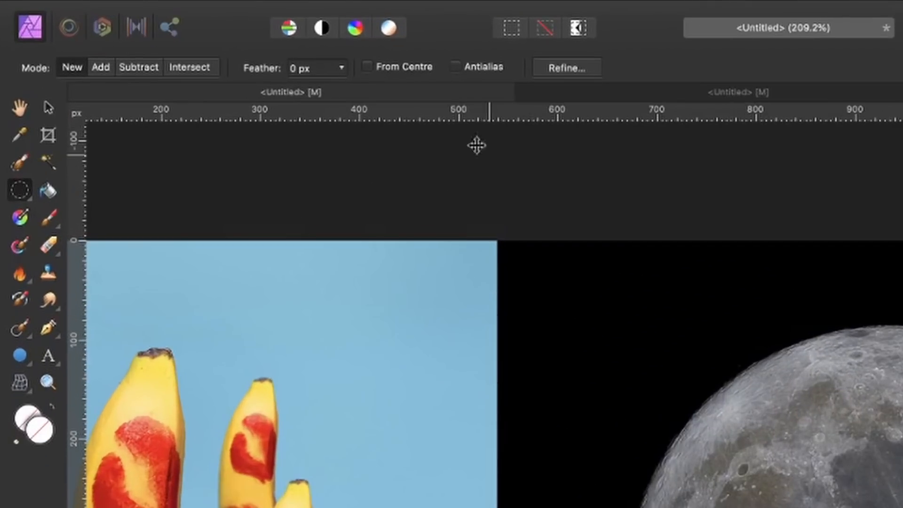
Turn on From Centre and draw a circular marquee from the moon's centre out to its edge
left_click(209, 28)
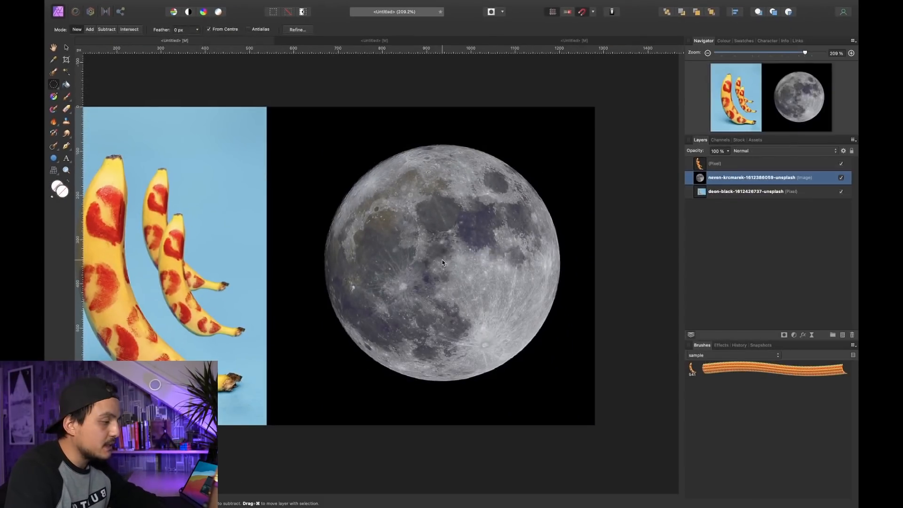
left_click_drag(445, 263, 555, 382)
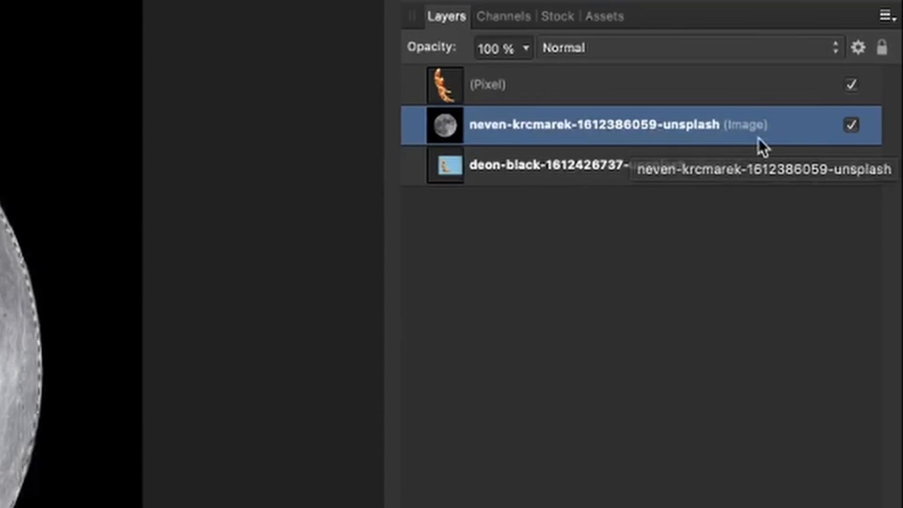
left_click(885, 41)
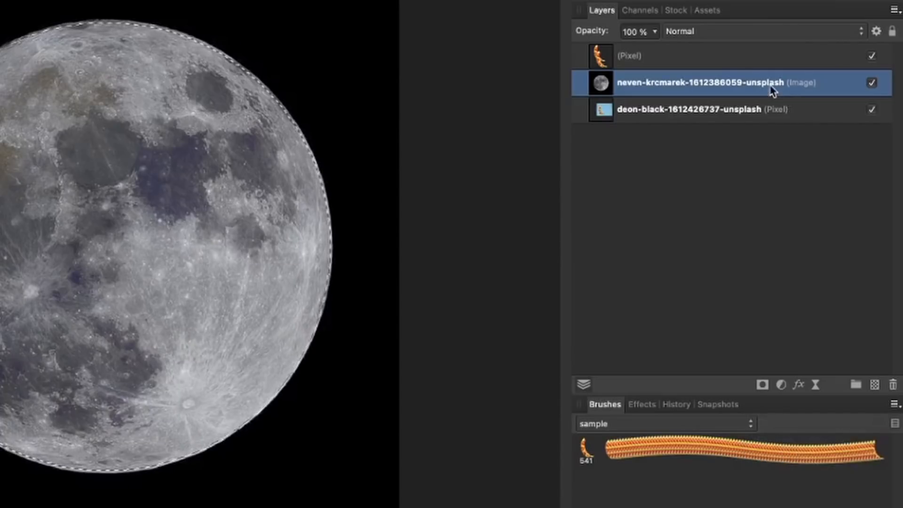
Rasterise the moon image layer and create a custom brush in the sample category from the circular selection
right_click(772, 85)
left_click(772, 416)
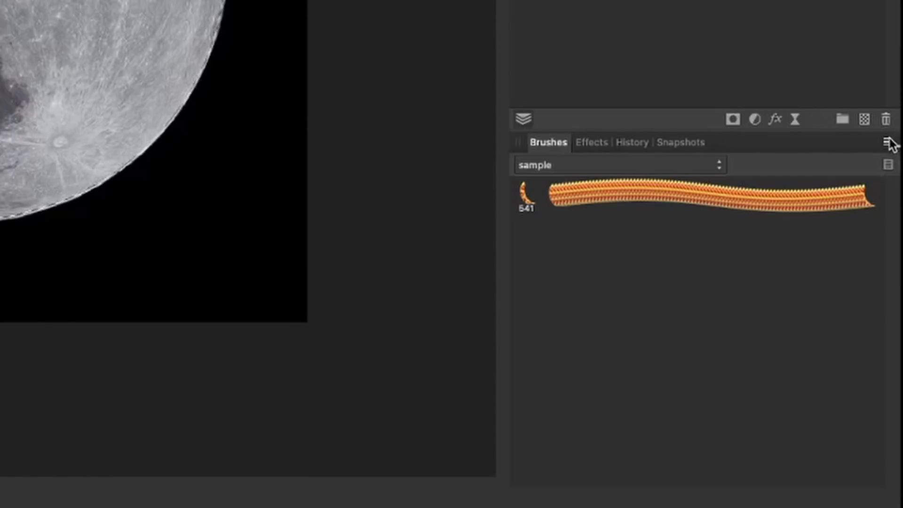
left_click(893, 403)
left_click(757, 374)
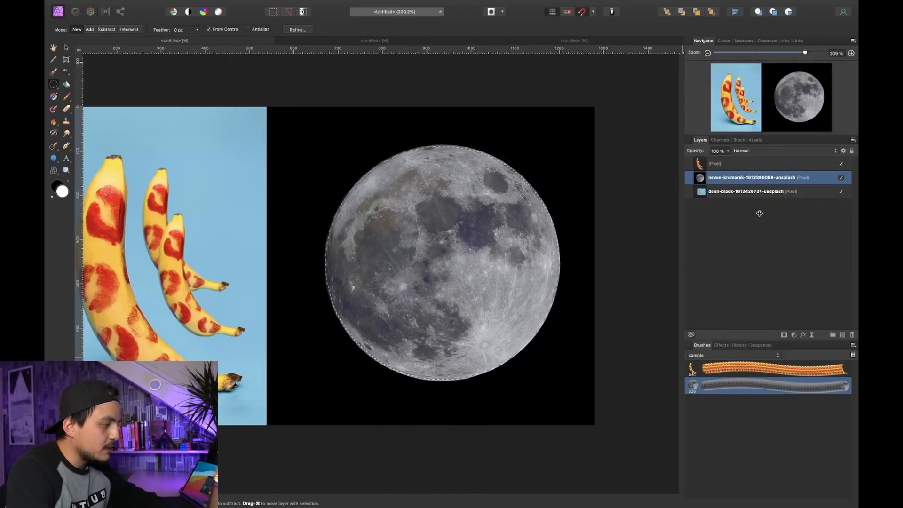
Clear the selection, add a pixel layer above the banana stamp layer, and activate the Paint Brush tool
left_click(763, 164)
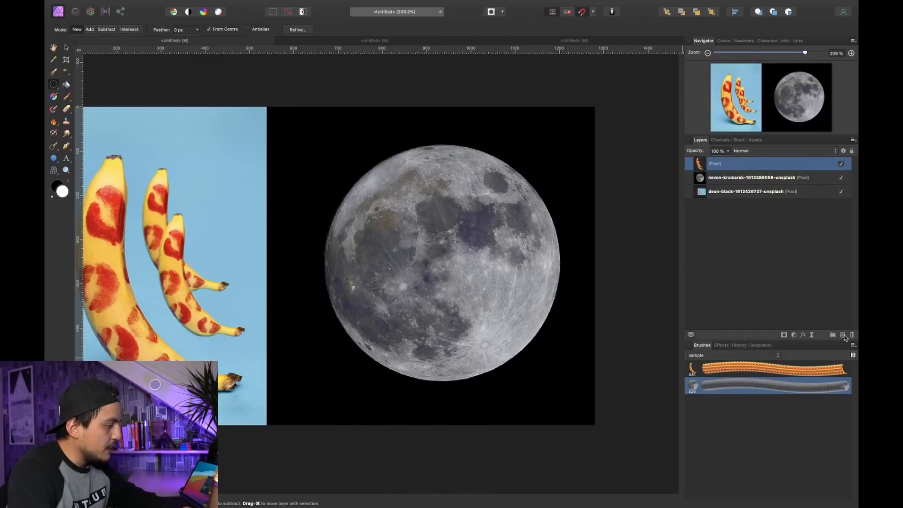
left_click(842, 335)
key("b")
Test the 526 px moon brush over the bananas and around the original moon, undoing the stamps
mouse_move(357, 184)
left_mouse_down()
mouse_move(303, 241)
mouse_move(312, 252)
mouse_move(273, 266)
mouse_move(266, 246)
left_mouse_up()
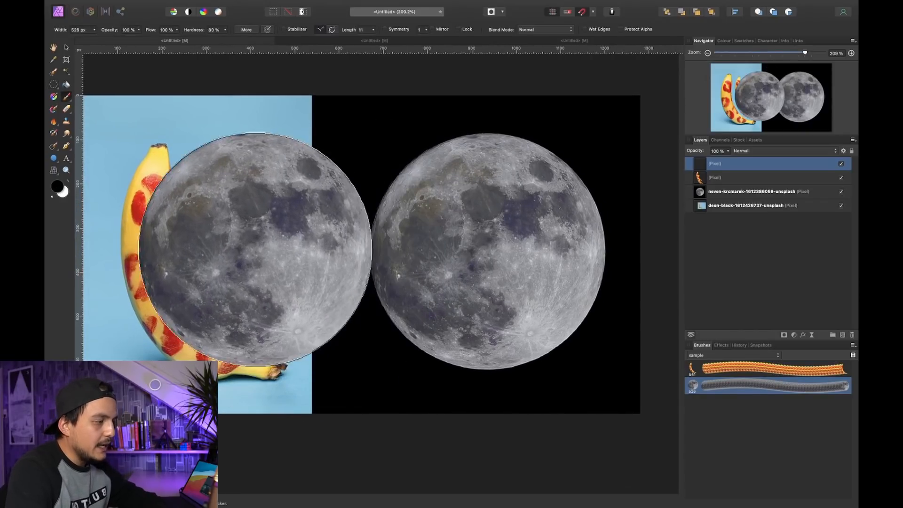
left_click_drag(493, 282, 566, 318)
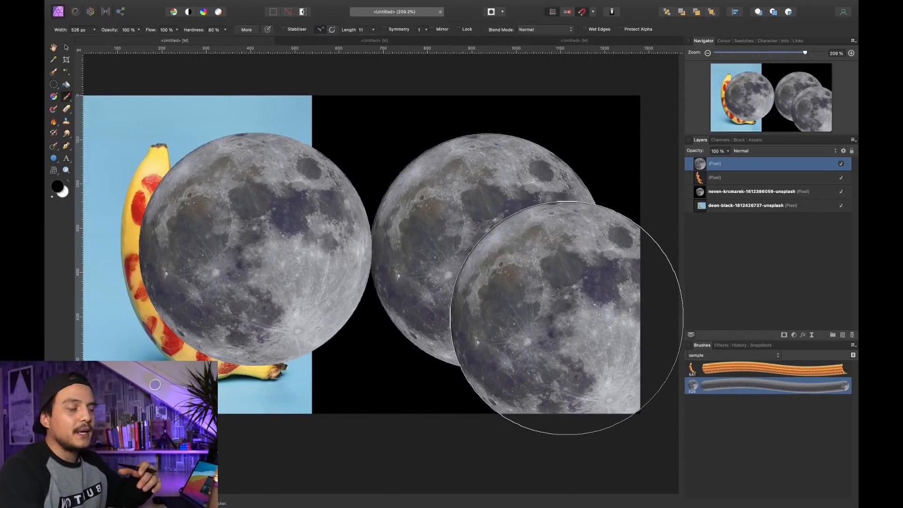
key("super+z")
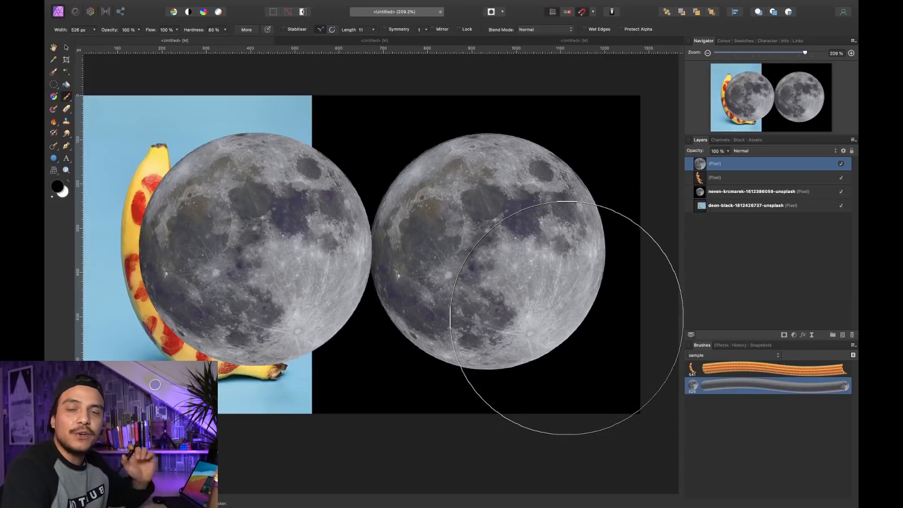
key("super+z")
key("super+z")
key("super+z")
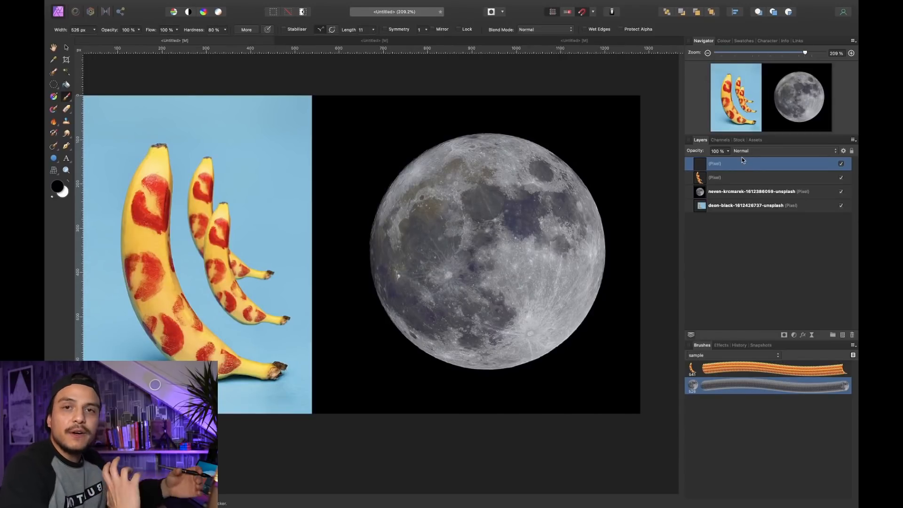
mouse_move(494, 141)
left_mouse_down()
mouse_move(466, 191)
mouse_move(426, 230)
mouse_move(362, 258)
mouse_move(386, 281)
left_mouse_up()
key("super+z")
key("super+z")
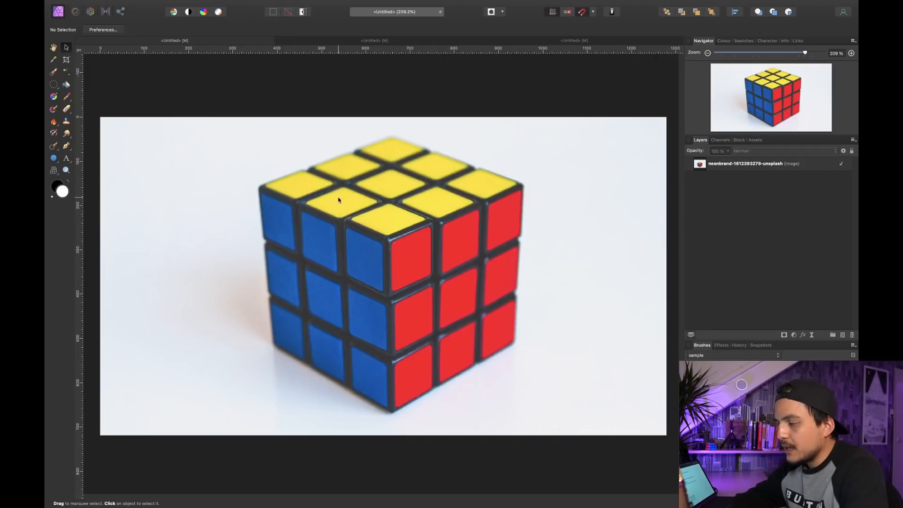
Examine the puzzle cube's edges up close against the light background
scroll(266, 267, "up", 3)
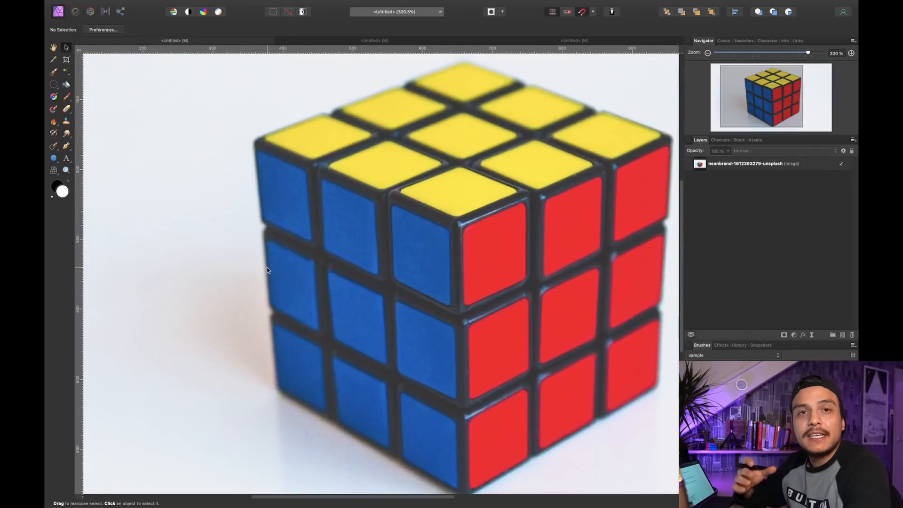
scroll(308, 198, "up", 4)
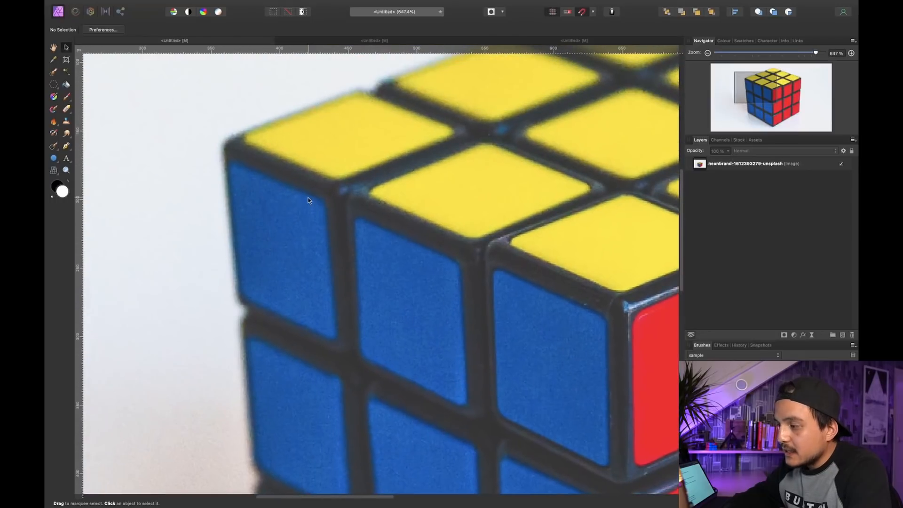
scroll(443, 170, "right", 5)
scroll(444, 170, "up", 4)
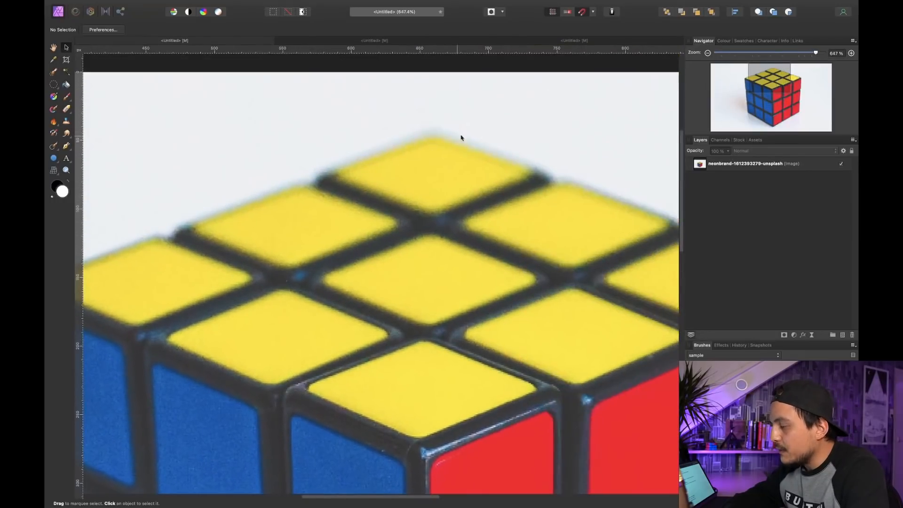
scroll(446, 142, "down", 10)
scroll(445, 215, "left", 8)
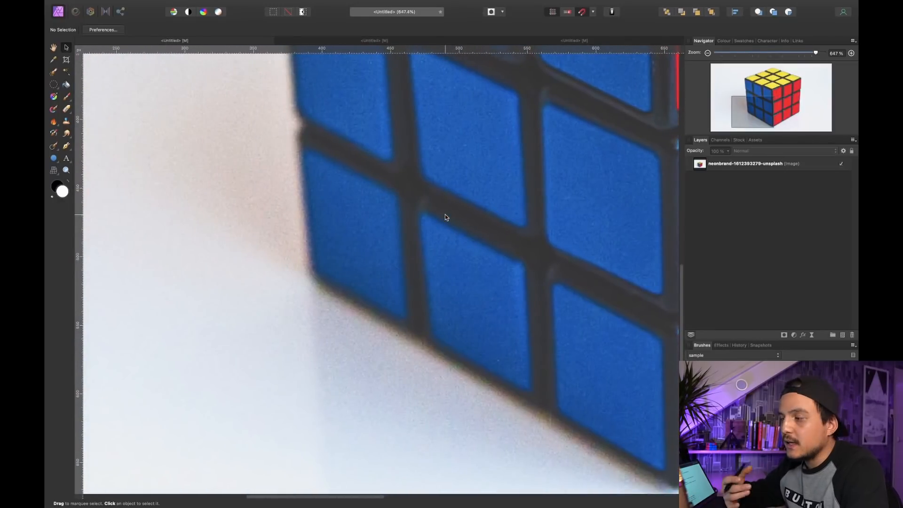
Trace the puzzle cube's outline with the Pen tool as a closed curve of straight segments through its six outer corners
left_click(310, 271)
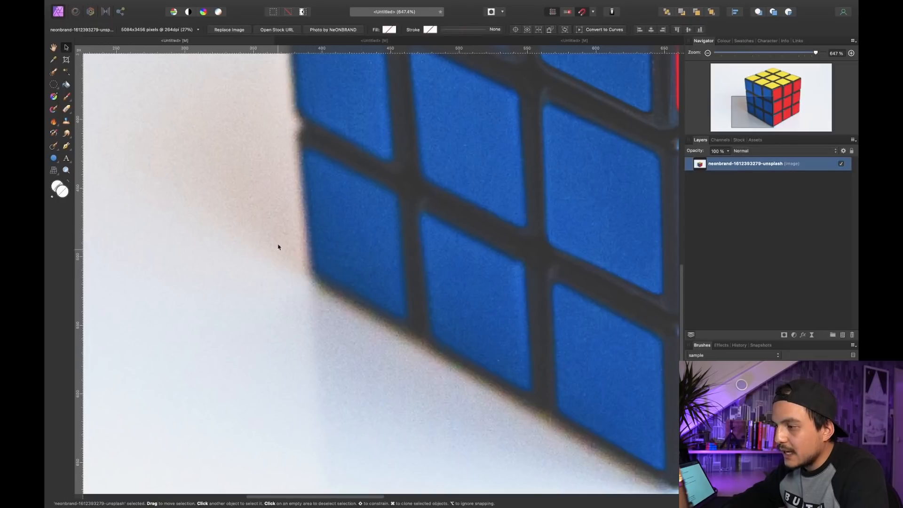
key("p")
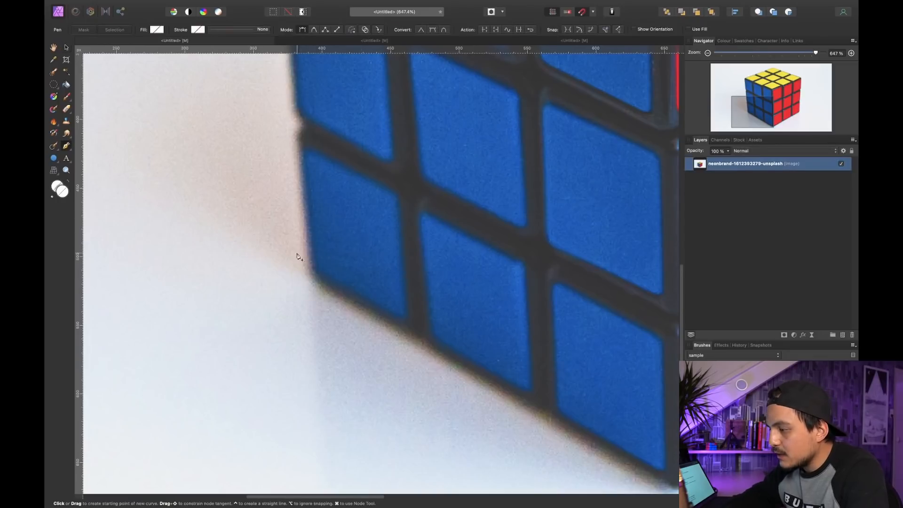
scroll(313, 280, "up", 15)
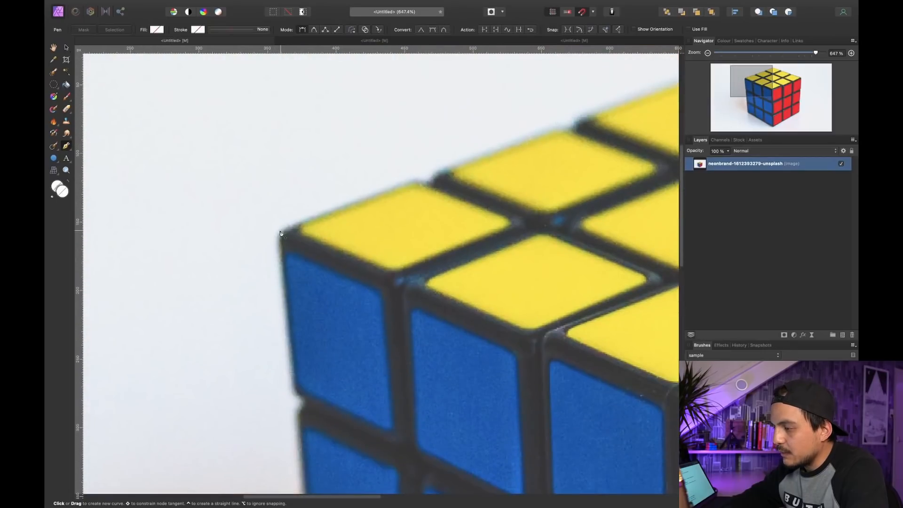
left_click(280, 233)
scroll(496, 256, "right", 10)
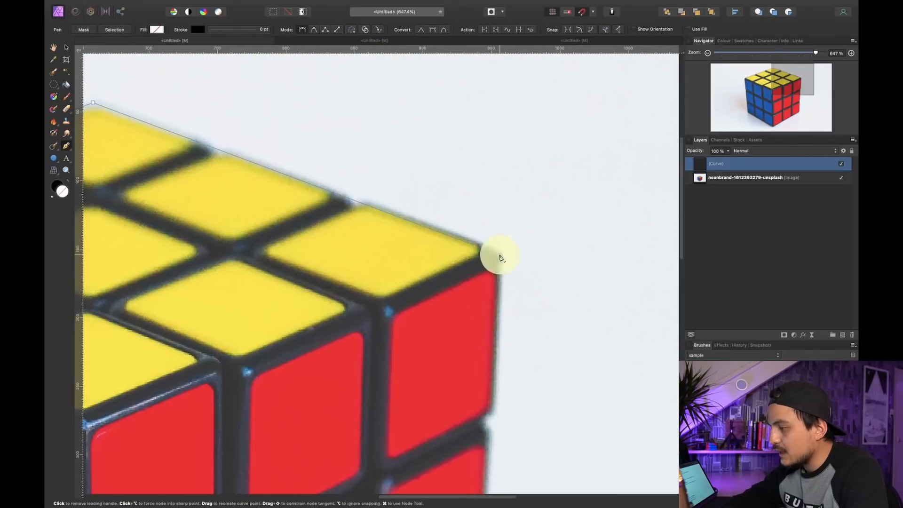
left_click(500, 257)
scroll(514, 329, "down", 10)
left_click(479, 434)
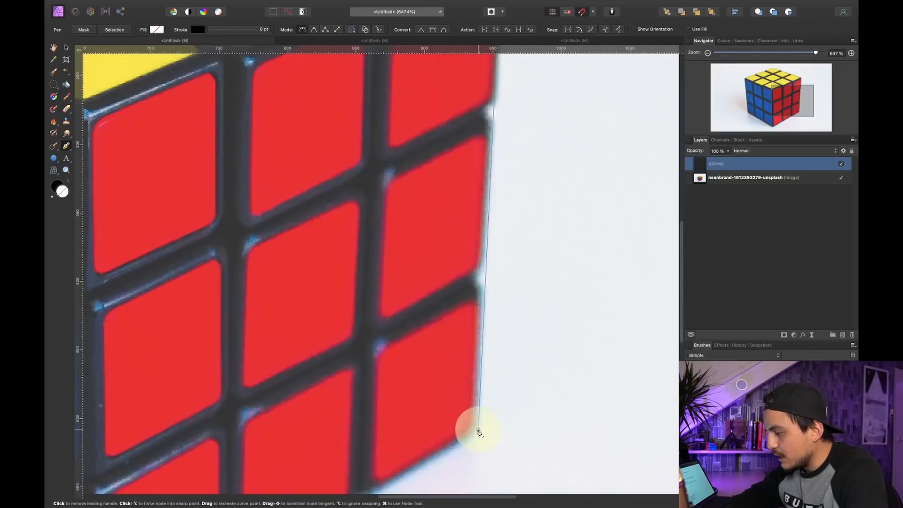
scroll(497, 377, "left", 10)
scroll(478, 365, "down", 5)
key("super+0")
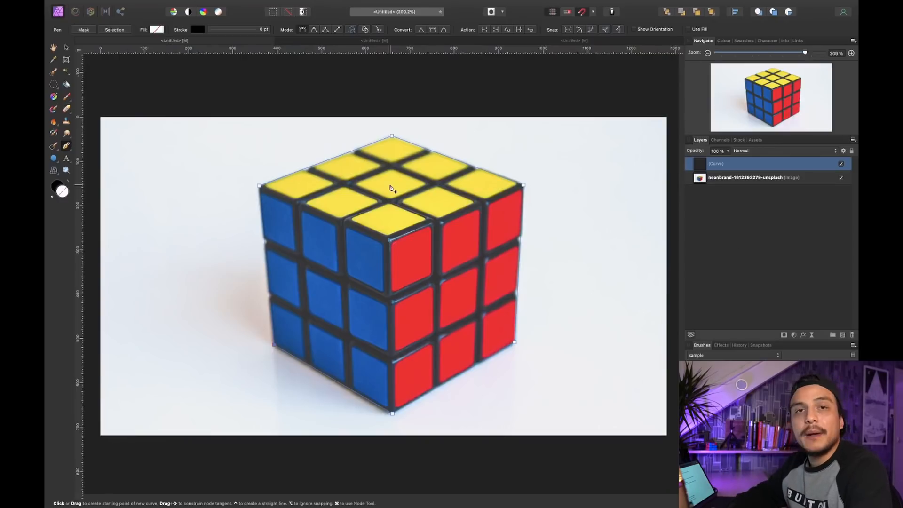
Turn the closed outline curve into a mask on the cube image and activate the Move tool
left_click(85, 30)
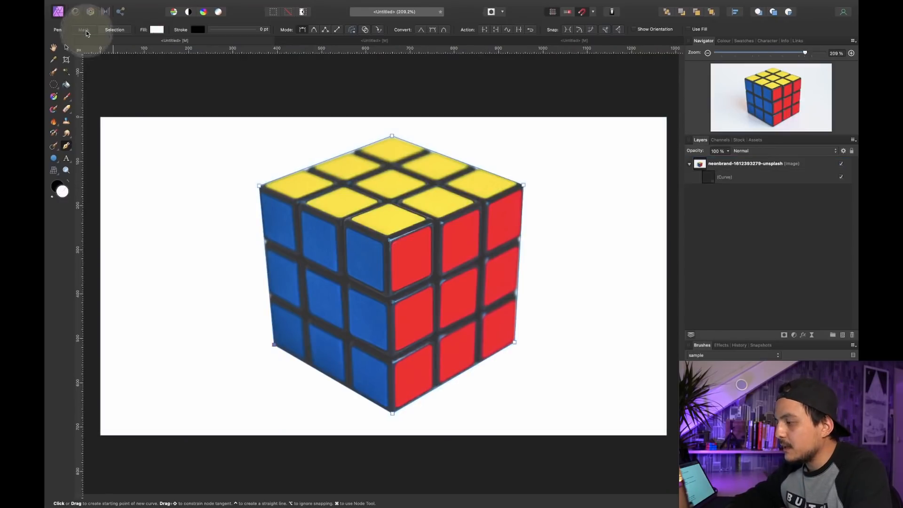
left_click(714, 177)
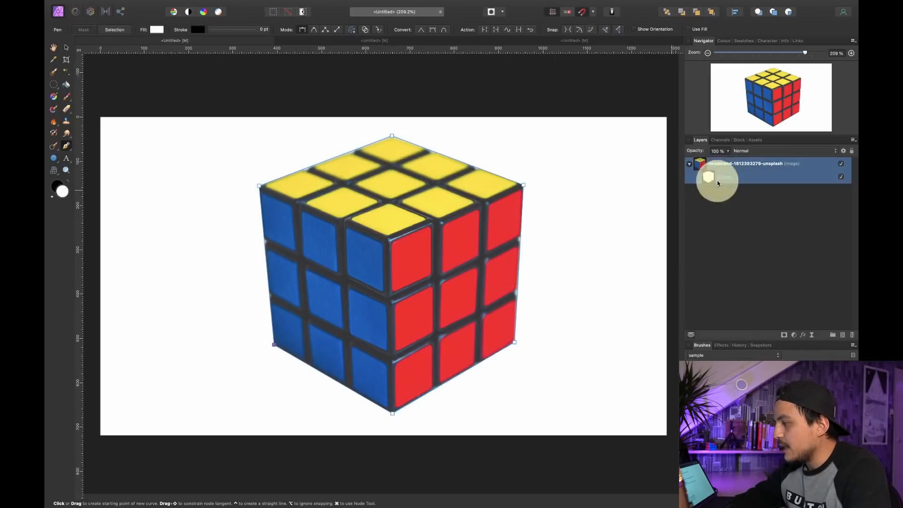
key("v")
Examine the masked cube's cut-out edges along its yellow top face and down the red side
scroll(365, 190, "up", 6)
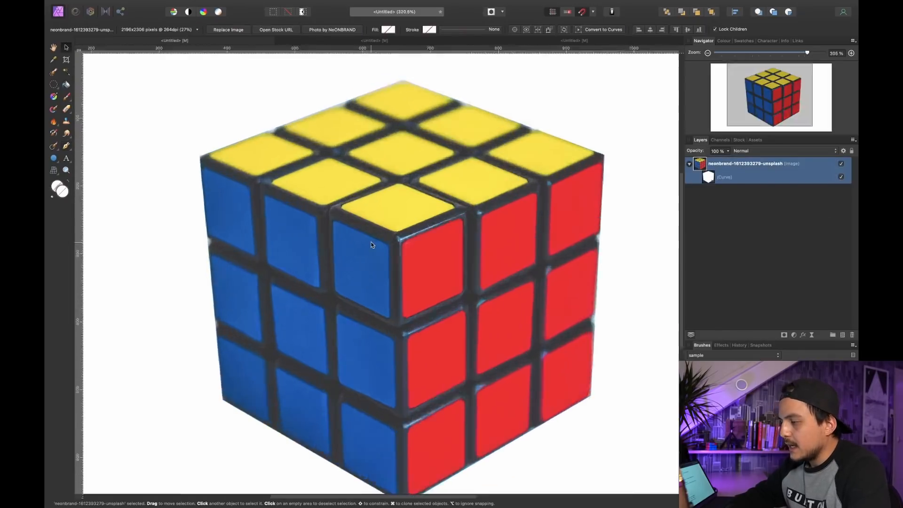
scroll(393, 185, "up", 3)
scroll(503, 185, "up", 4)
scroll(504, 190, "up", 5)
scroll(504, 190, "right", 3)
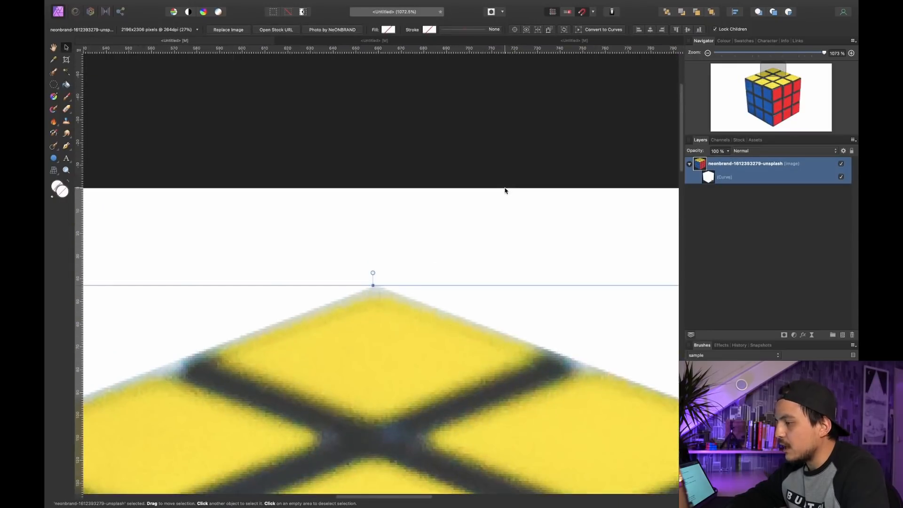
scroll(412, 347, "down", 3)
scroll(458, 315, "right", 10)
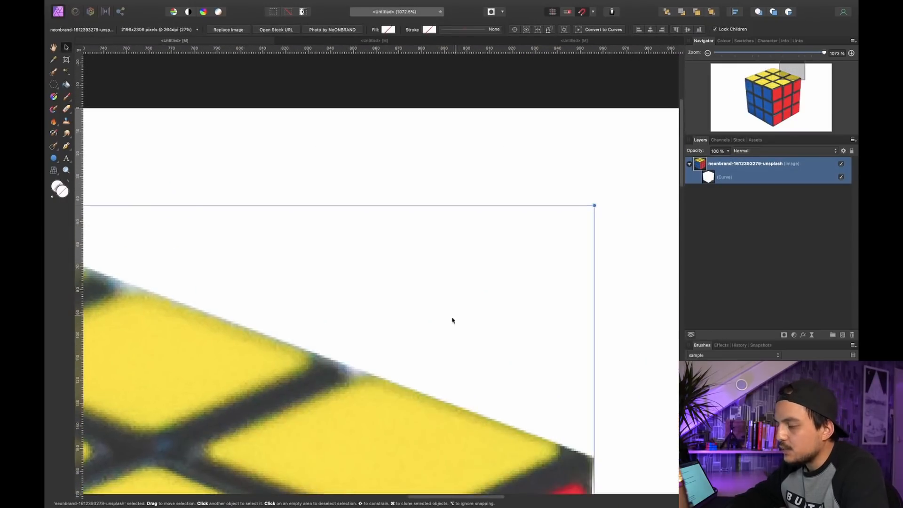
scroll(296, 340, "down", 3)
scroll(295, 340, "right", 4)
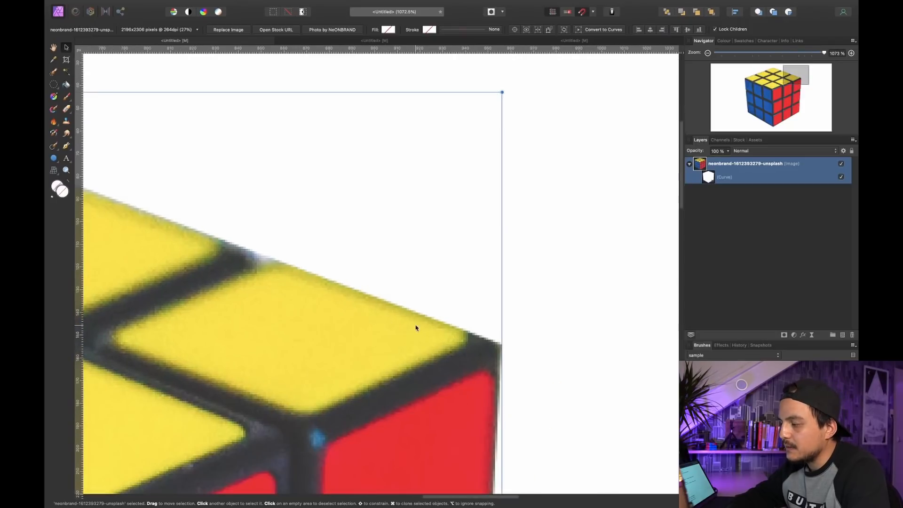
scroll(484, 297, "down", 4)
key("super+0")
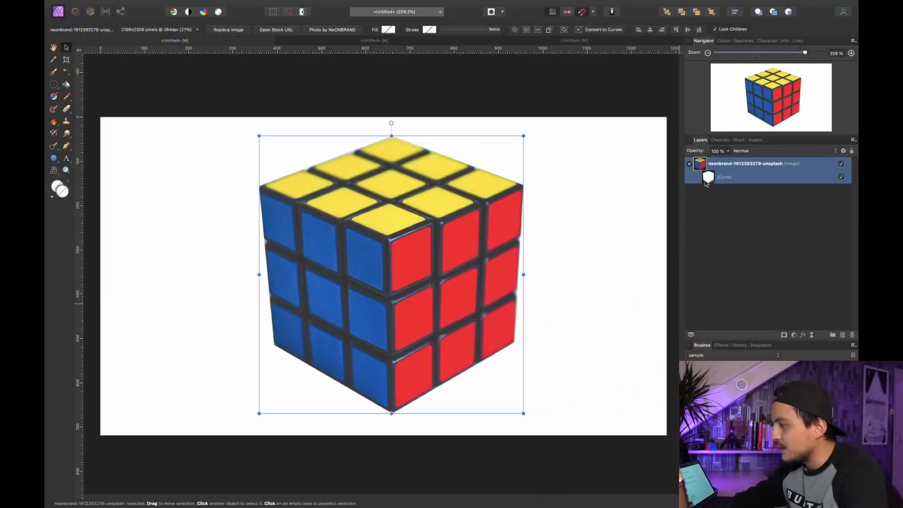
Apply a Gaussian Blur with a 2 px radius to the curve masking the cube and inspect its edge
left_click(707, 181)
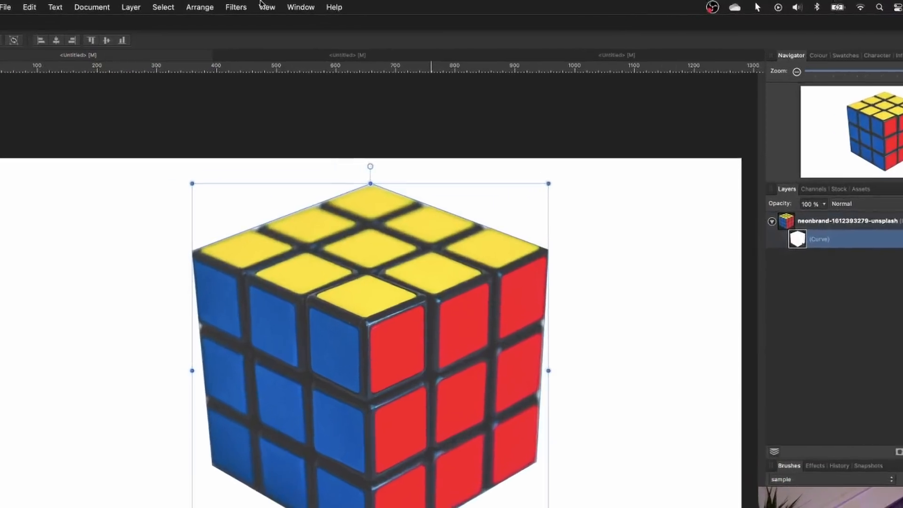
left_click(292, 5)
mouse_move(205, 54)
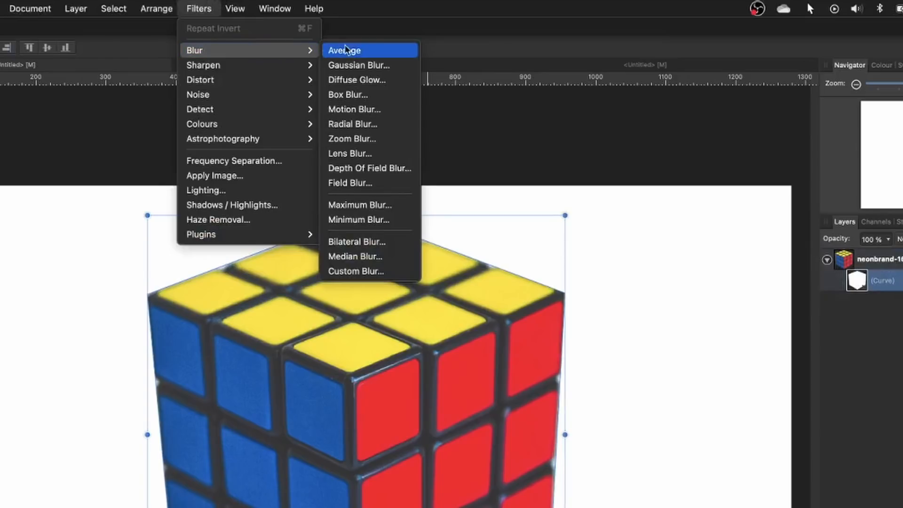
left_click(365, 65)
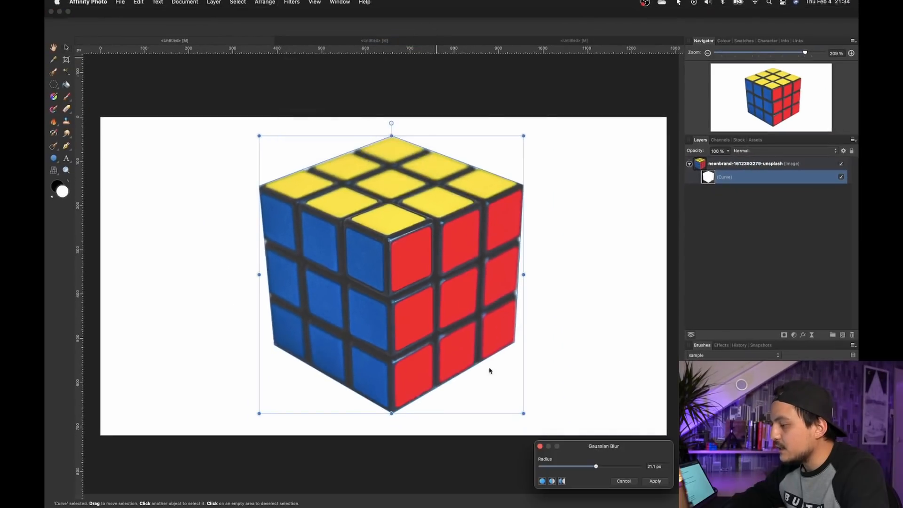
left_click_drag(595, 466, 564, 468)
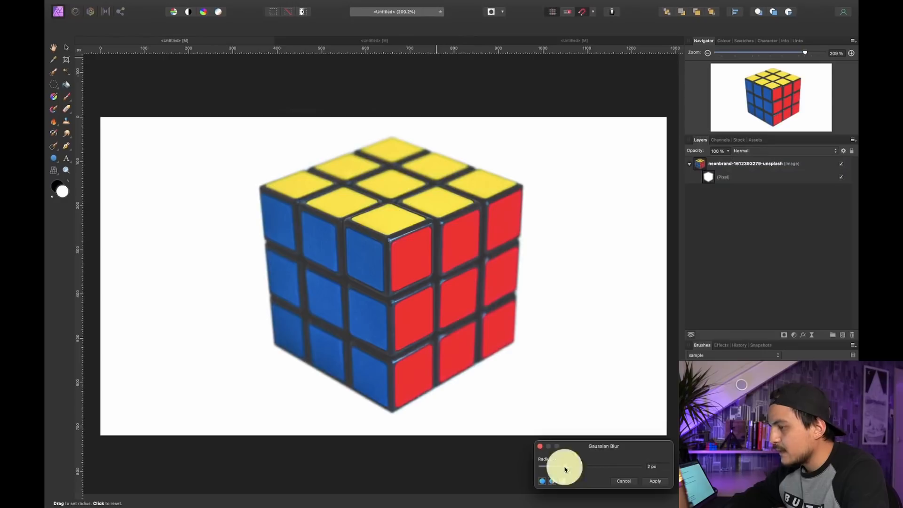
left_click(655, 481)
key("v")
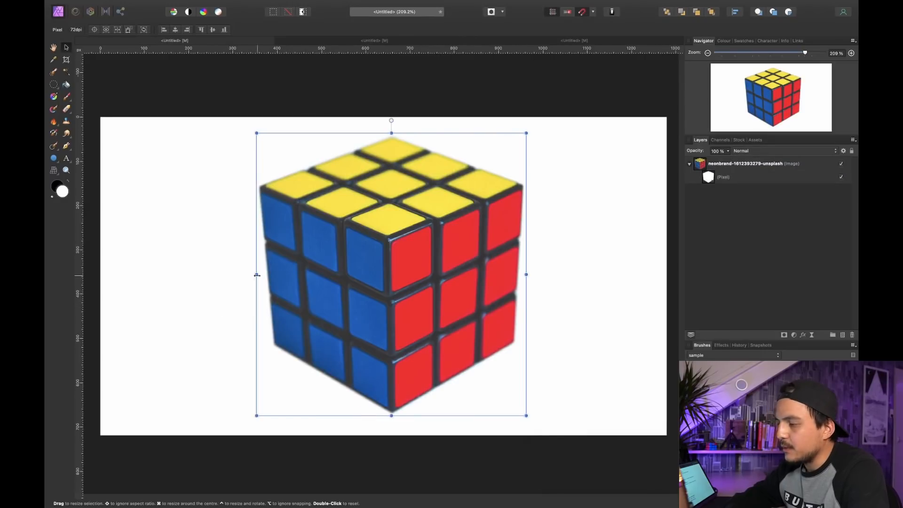
scroll(256, 275, "up", 10)
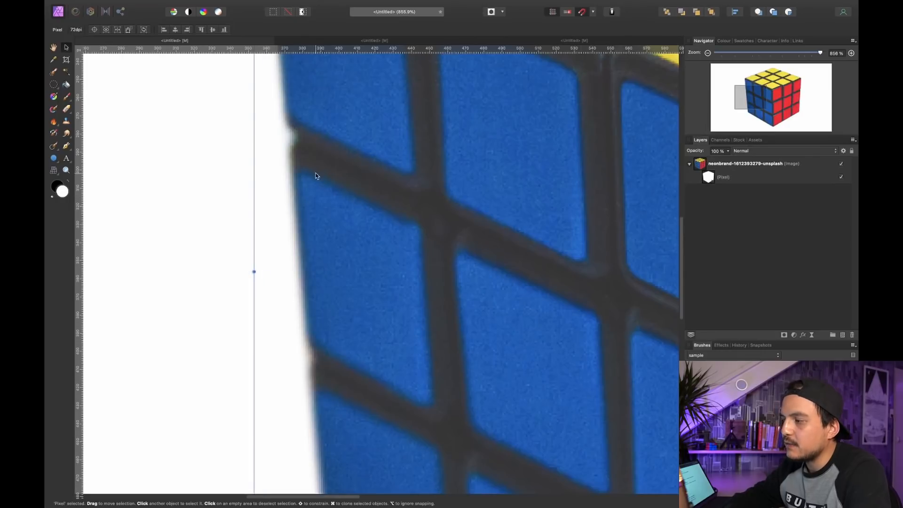
scroll(312, 181, "up", 5)
key("super+0")
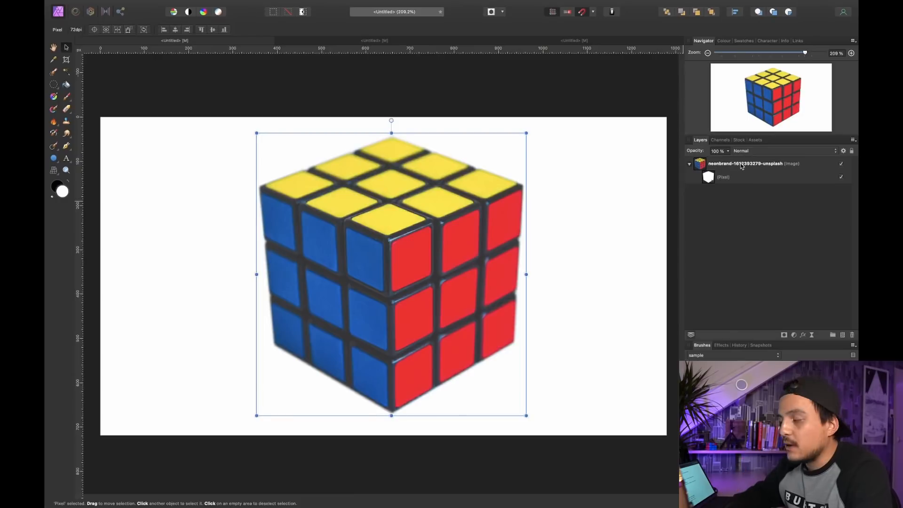
Add a pixel layer beneath the masked cube image and fill it with the secondary colour
left_click(764, 164)
left_click(842, 335)
left_click_drag(741, 165, 719, 222)
key("shift+F5")
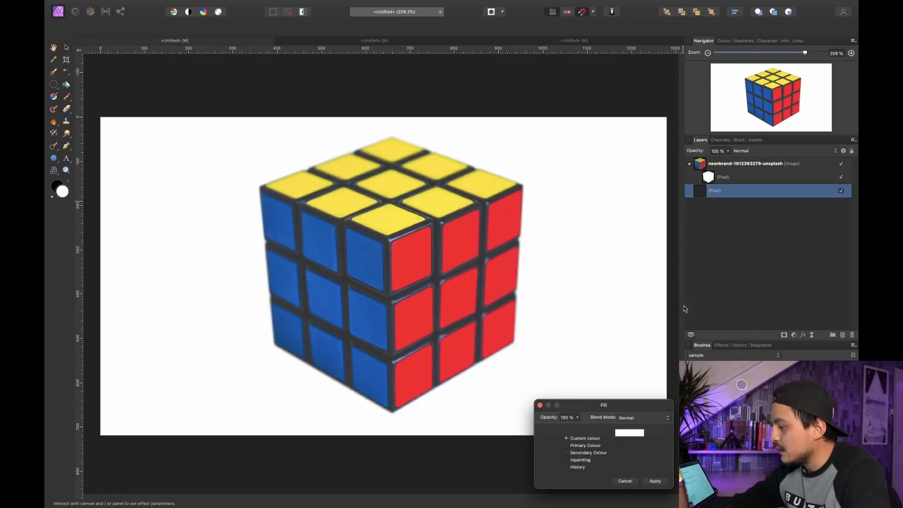
left_click(595, 453)
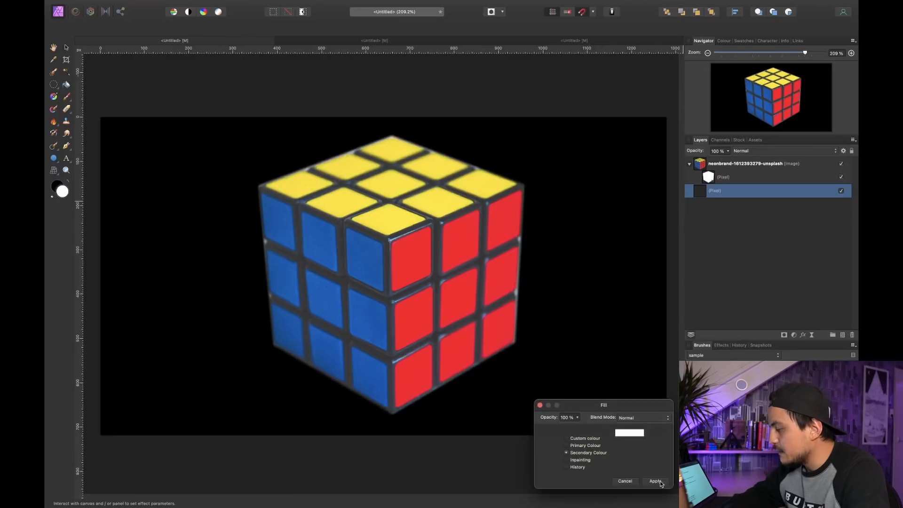
left_click(655, 481)
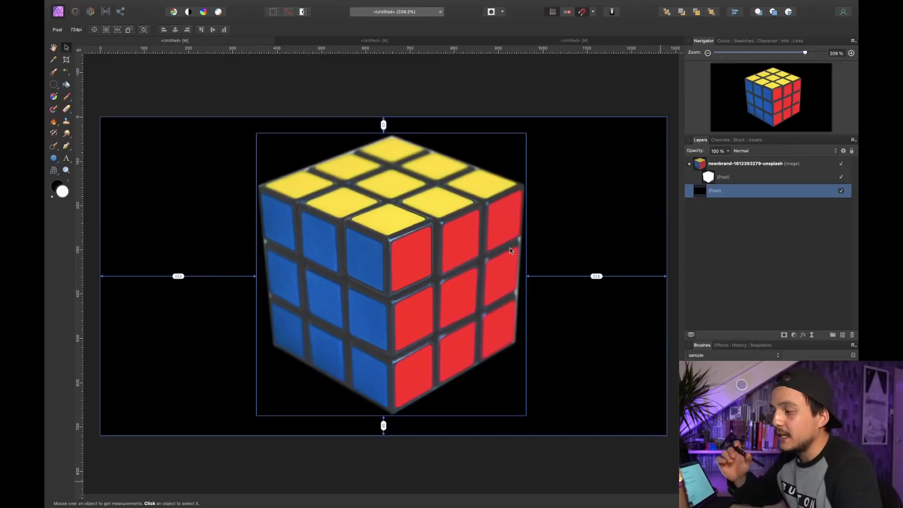
Select the blurred mask layer and examine the cube's edges against the black background
left_click(718, 179)
scroll(291, 273, "up", 6)
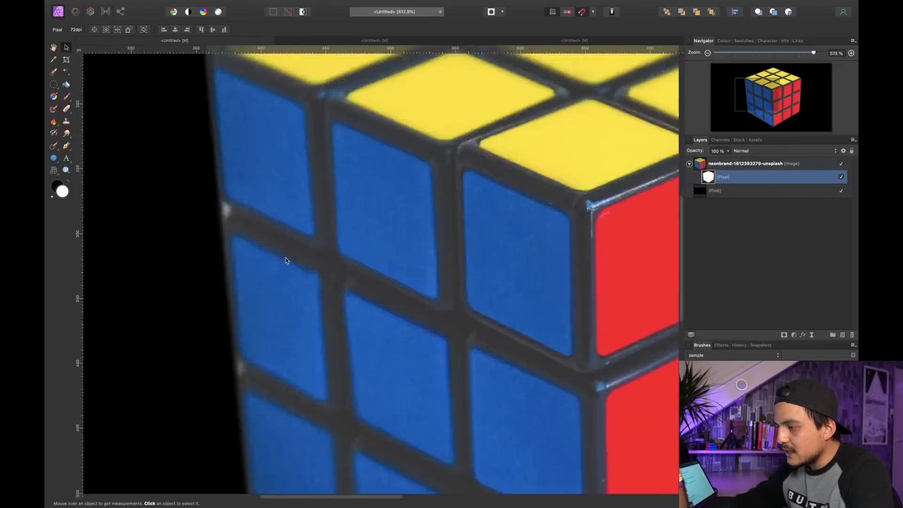
scroll(285, 261, "up", 8)
scroll(285, 261, "left", 3)
scroll(436, 137, "right", 7)
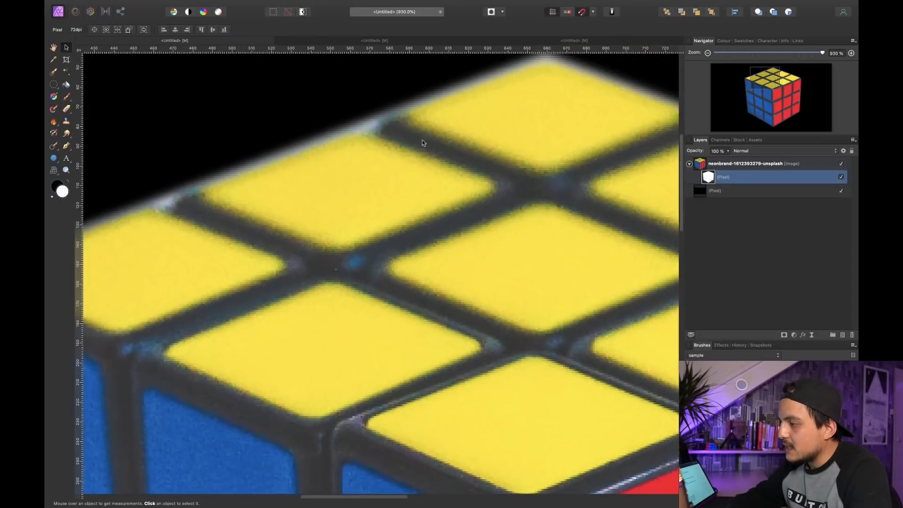
scroll(397, 147, "up", 3)
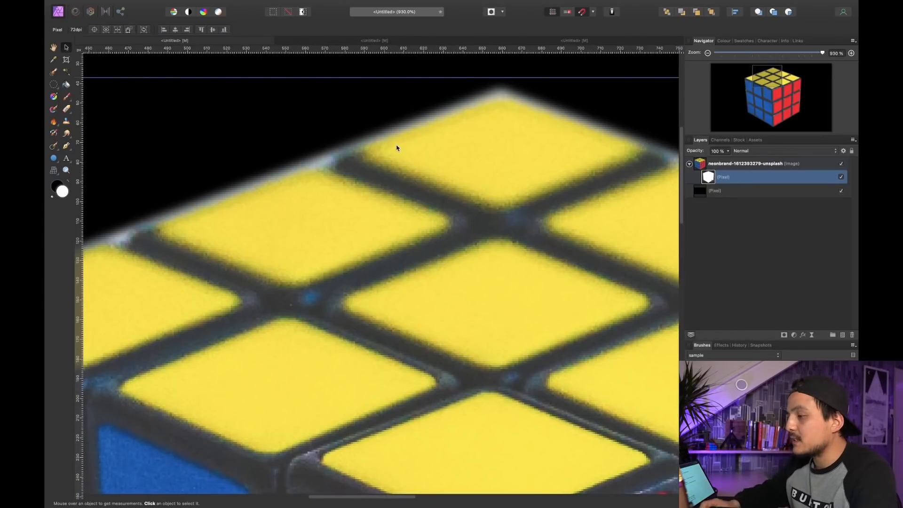
key("super+0")
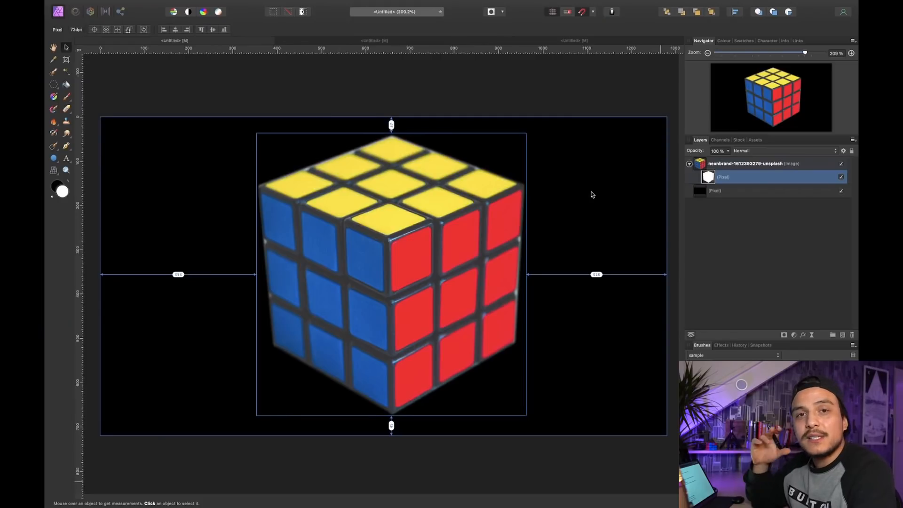